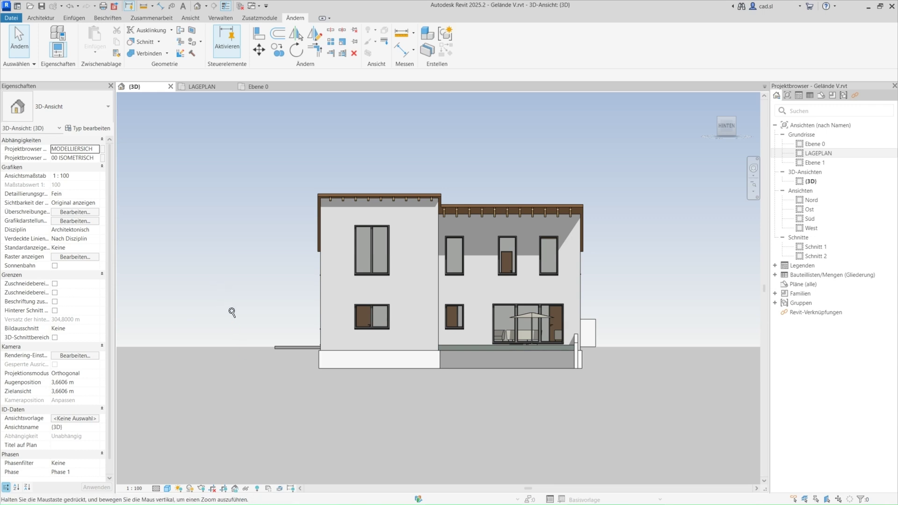
Zoom to fit and orbit the 3D view around the house, including its roof.
key("z")
key("f")
mouse_move(202, 290)
middle_mouse_down("shift")
mouse_move(227, 337)
mouse_move(223, 365)
middle_mouse_up("shift")
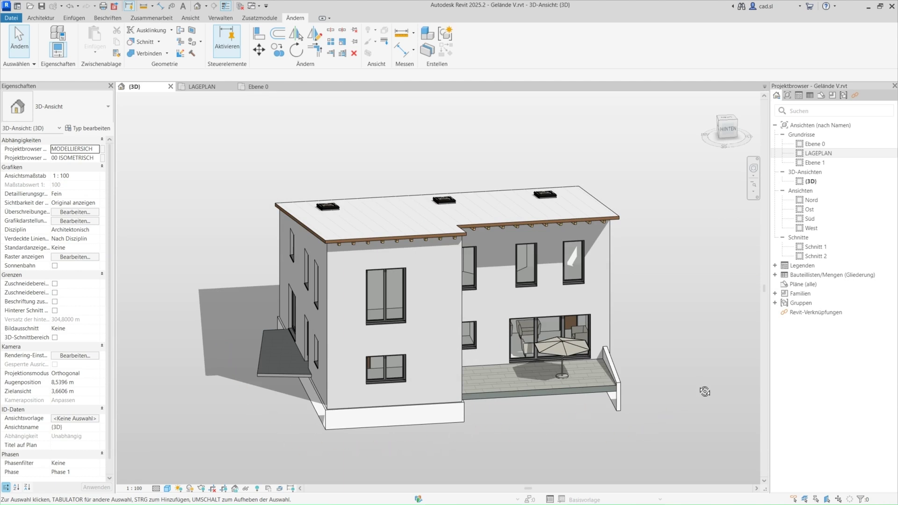
mouse_move(705, 392)
middle_mouse_down("shift")
mouse_move(647, 426)
mouse_move(596, 408)
middle_mouse_up("shift")
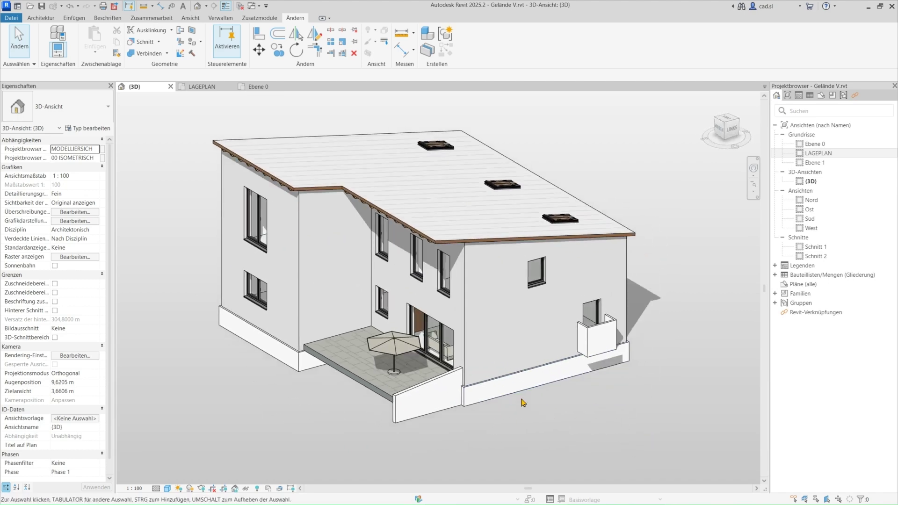
mouse_move(164, 398)
middle_mouse_down("shift")
mouse_move(230, 363)
mouse_move(487, 366)
middle_mouse_up("shift")
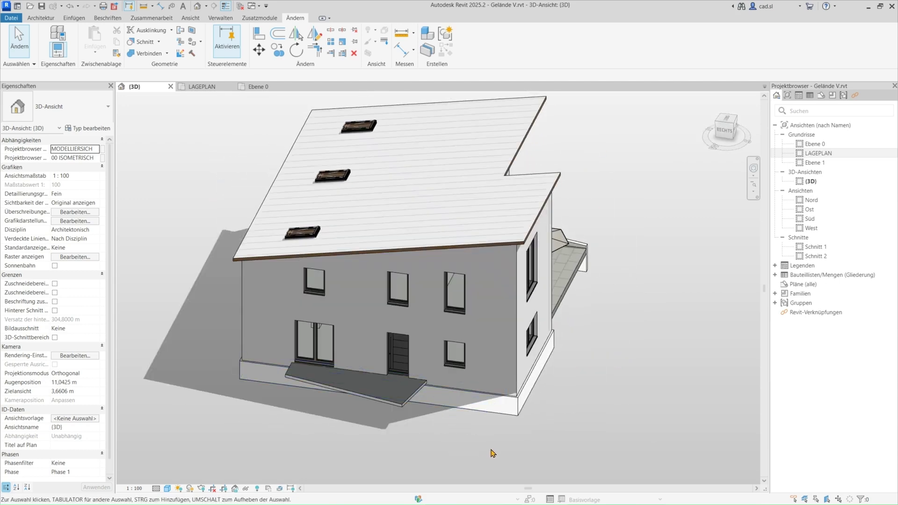
mouse_move(214, 314)
middle_mouse_down("shift")
mouse_move(260, 311)
mouse_move(267, 280)
mouse_move(511, 321)
middle_mouse_up("shift")
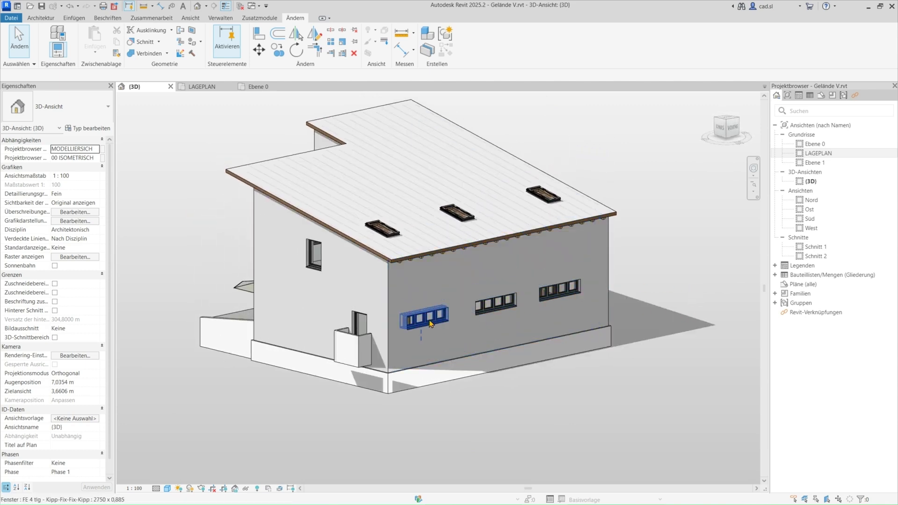
Select the middle side-wall window to inspect it, then deselect and orbit slightly.
left_click(496, 305)
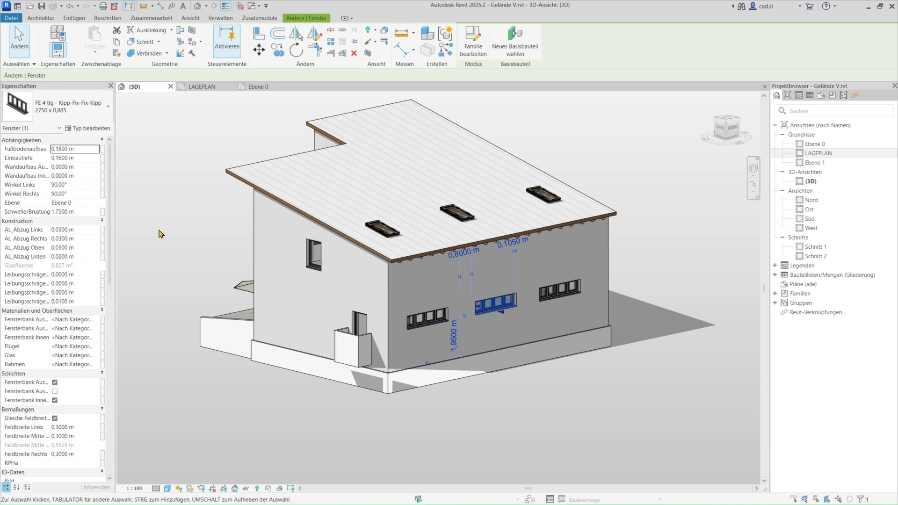
left_click(541, 426)
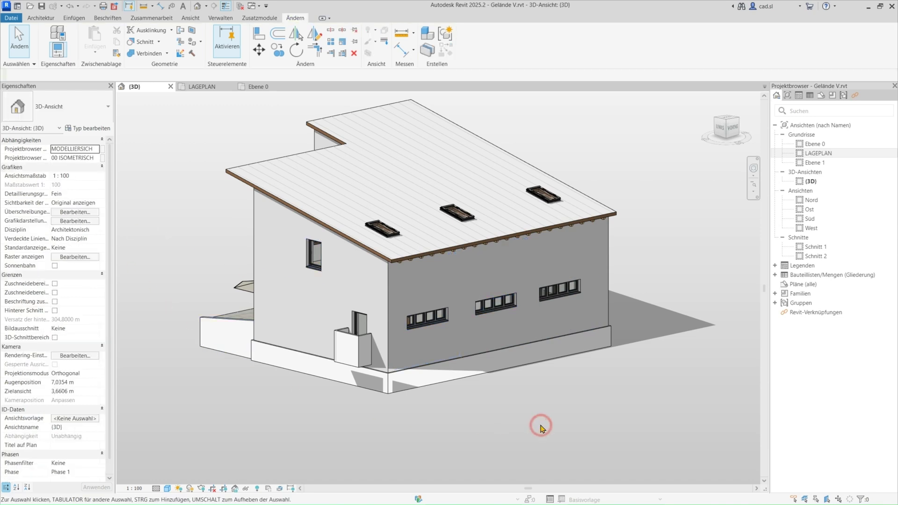
middle_click_drag(561, 423, 569, 431, "shift")
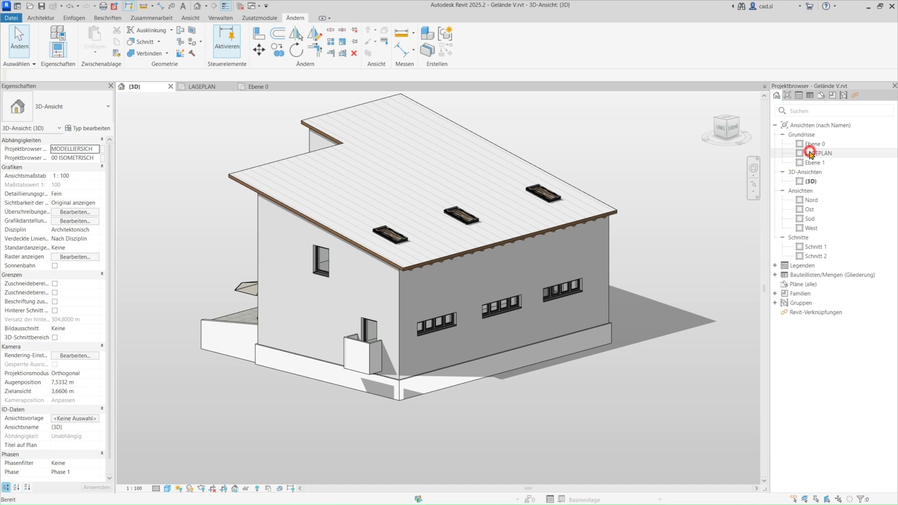
Open the LAGEPLAN plan and temporarily hide the roof to expose the floor layout.
double_click(813, 153)
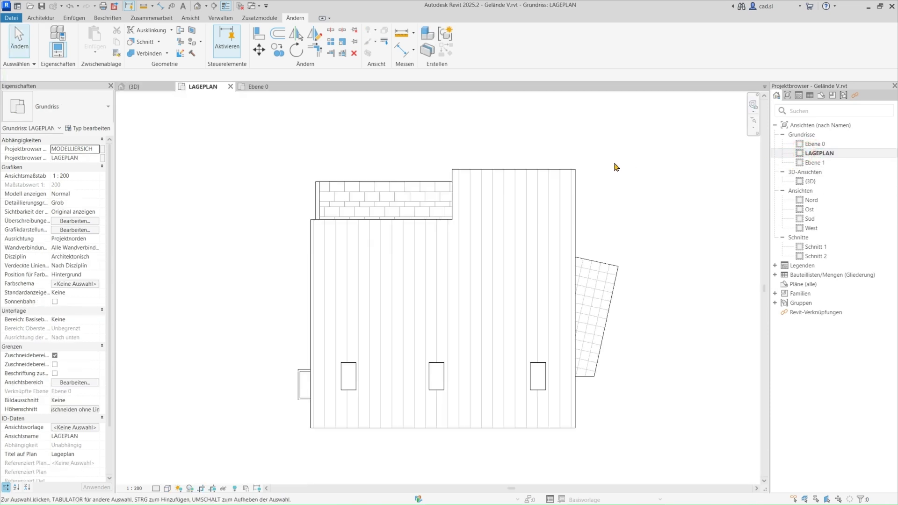
left_click(578, 178)
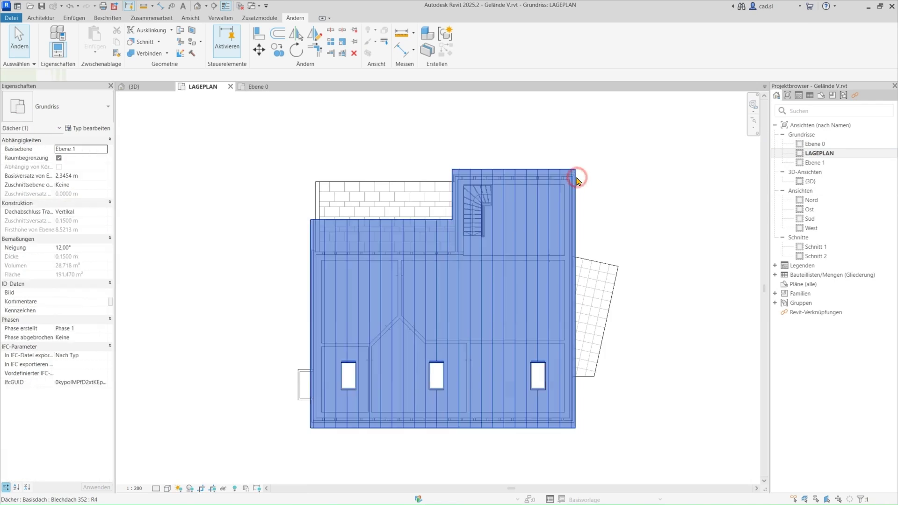
left_click(222, 489)
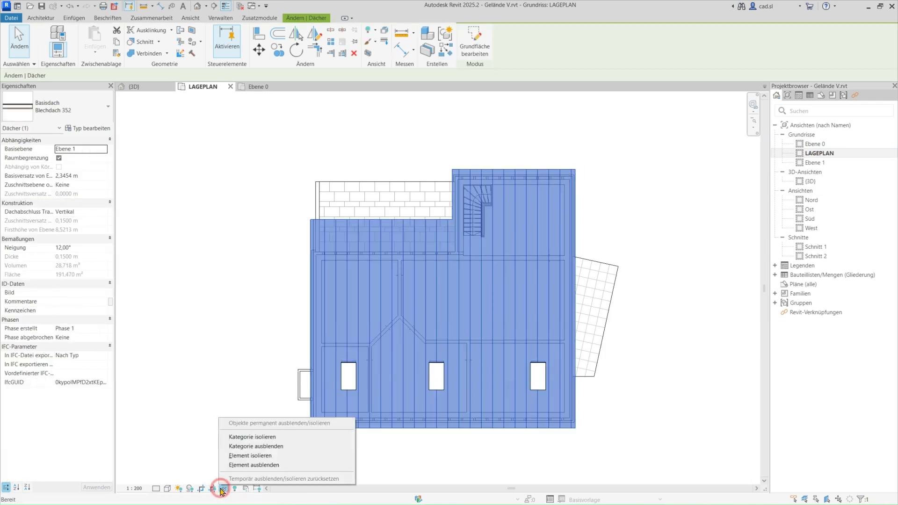
left_click(246, 465)
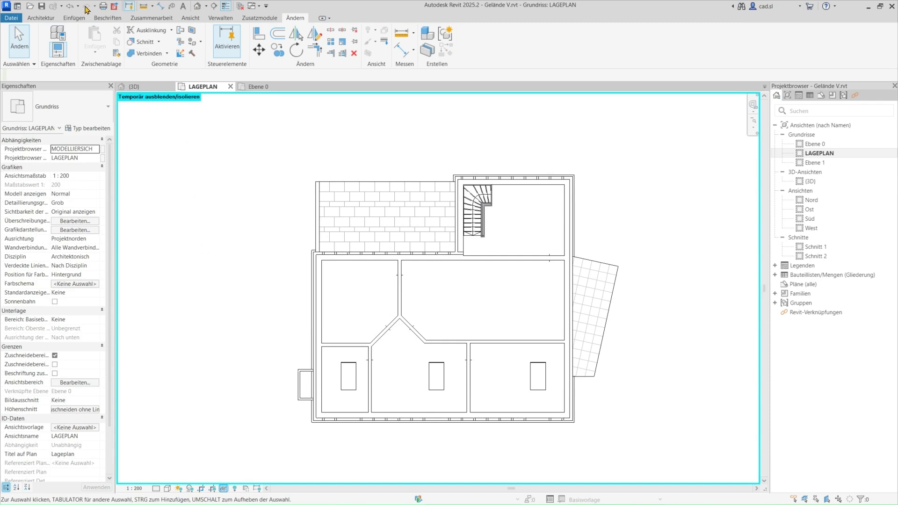
left_click(102, 18)
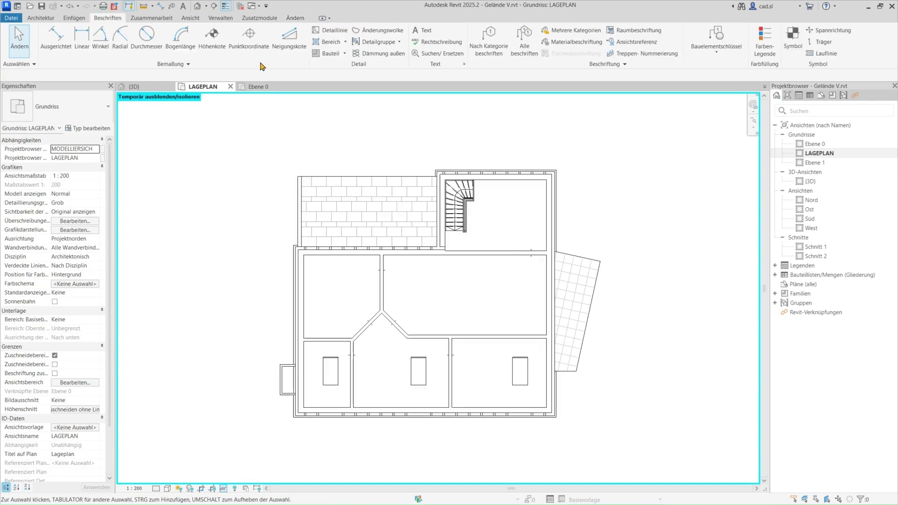
Place straight-leader spot coordinates at the right terrace corner, terrace top edge and top-left corner.
left_click(250, 36)
left_click(147, 75)
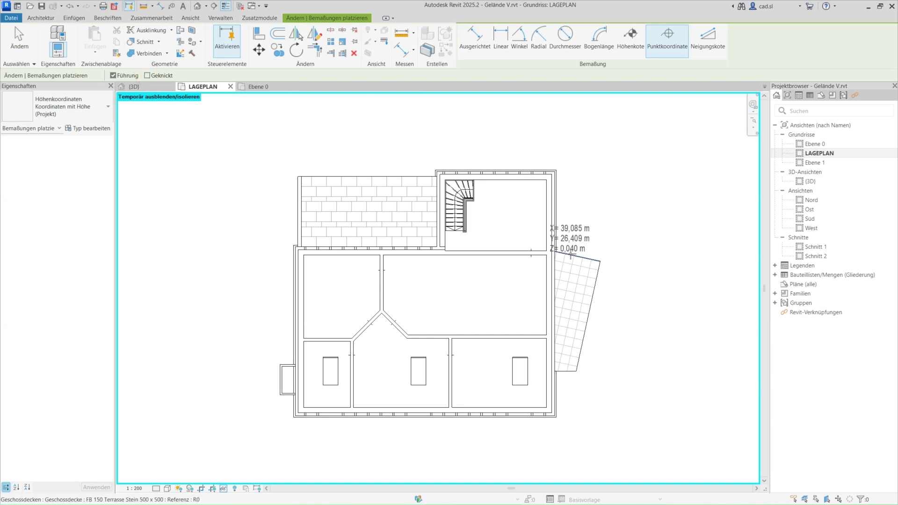
left_click(570, 252)
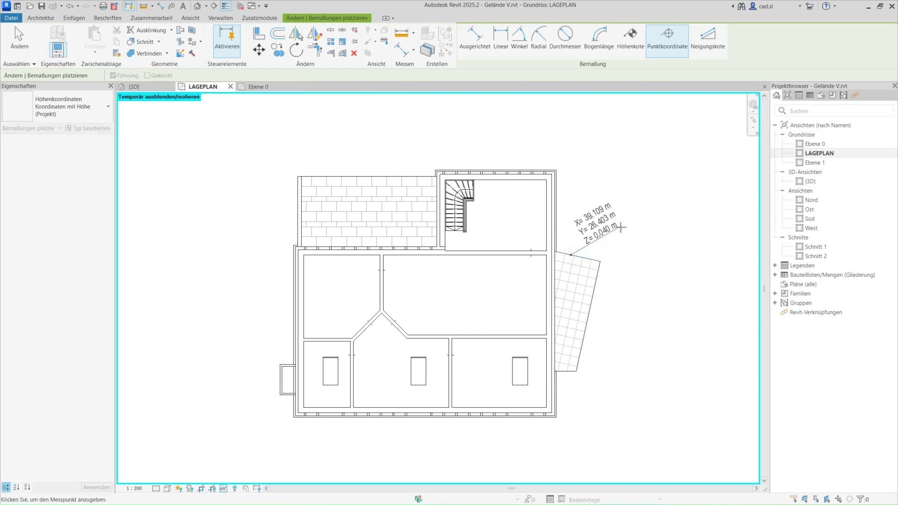
left_click(620, 226)
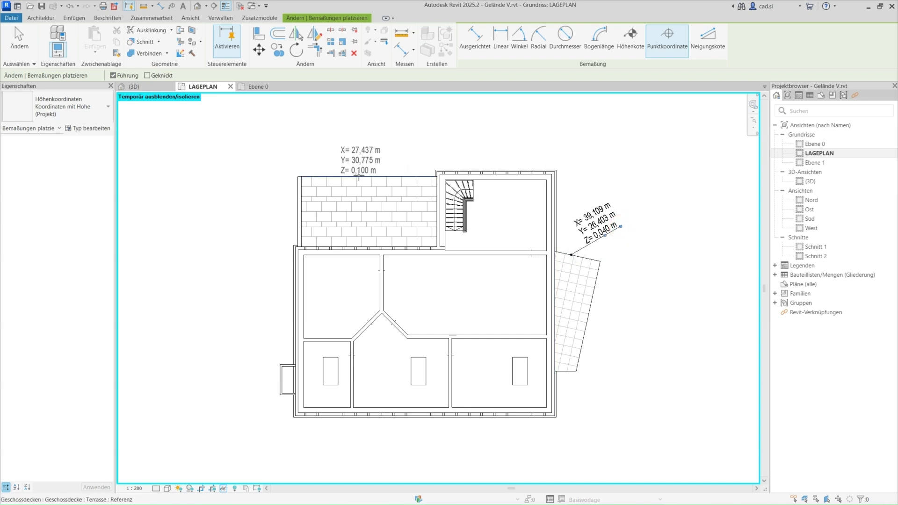
left_click(356, 177)
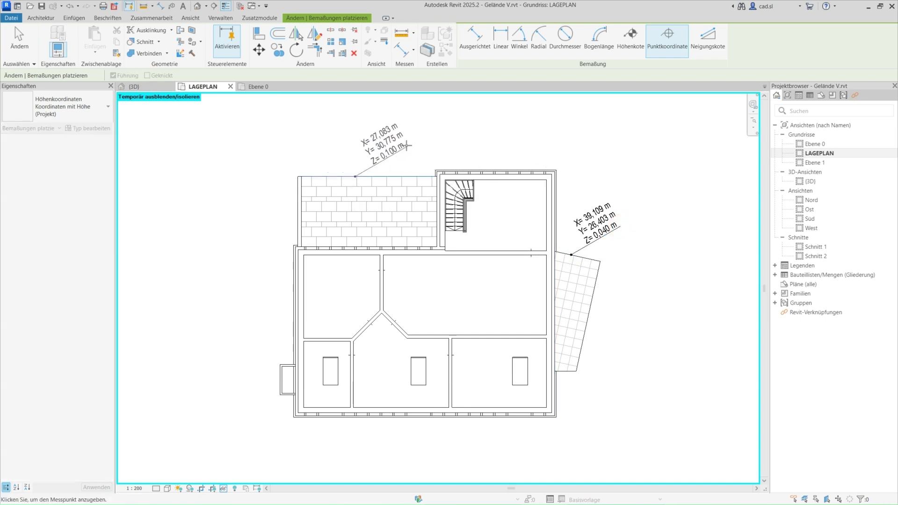
left_click(406, 146)
scroll(283, 181, "up", 3)
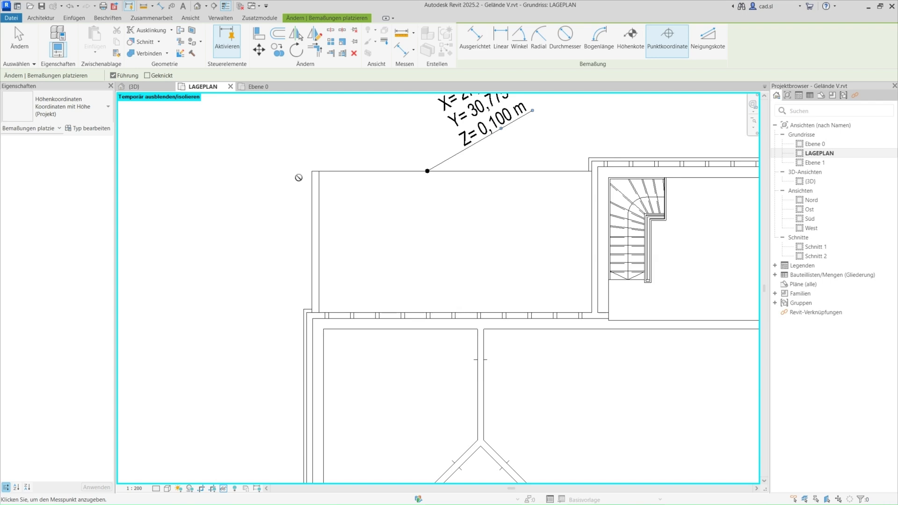
left_click(311, 171)
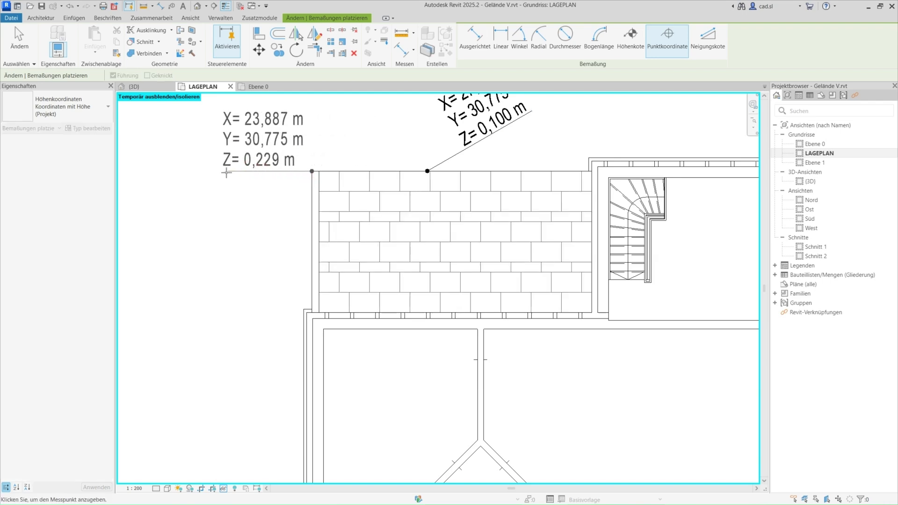
left_click(226, 172)
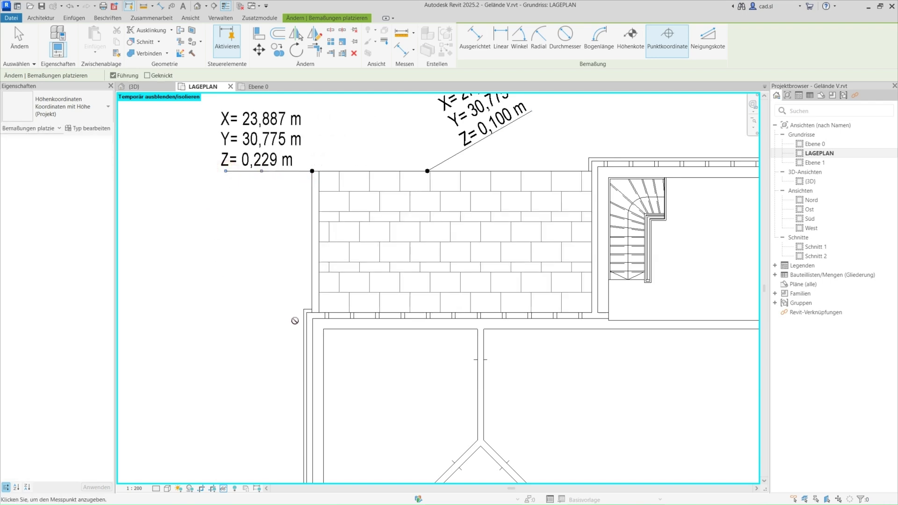
Add spot coordinates at the wall corner below the terrace and the small wall projection.
scroll(306, 307, "up", 2)
scroll(310, 304, "up", 1)
scroll(318, 303, "up", 1)
scroll(327, 301, "up", 1)
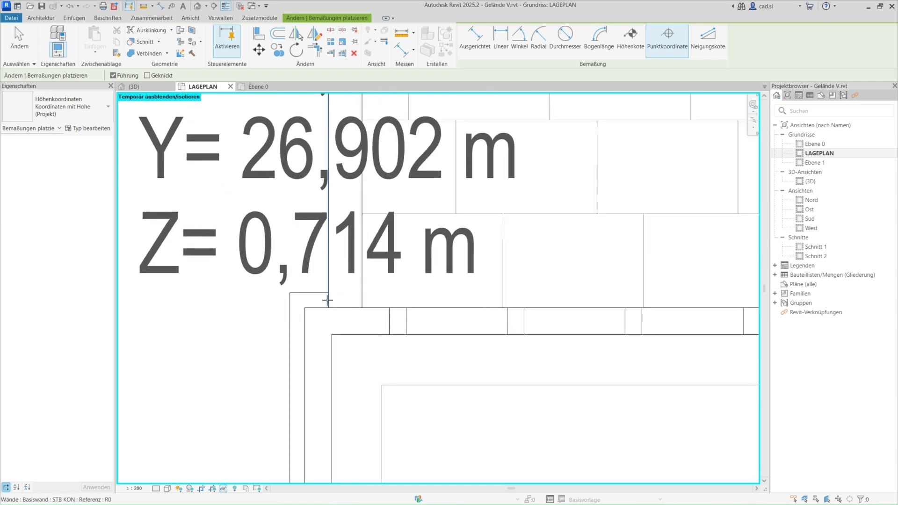
left_click(328, 300)
scroll(327, 300, "down", 3)
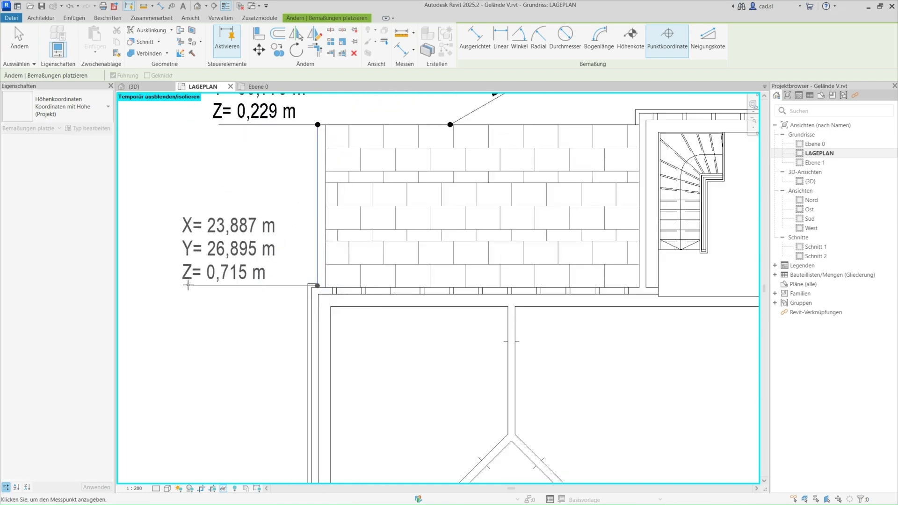
left_click(188, 285)
middle_click_drag(281, 468, 315, 215)
left_click(305, 341)
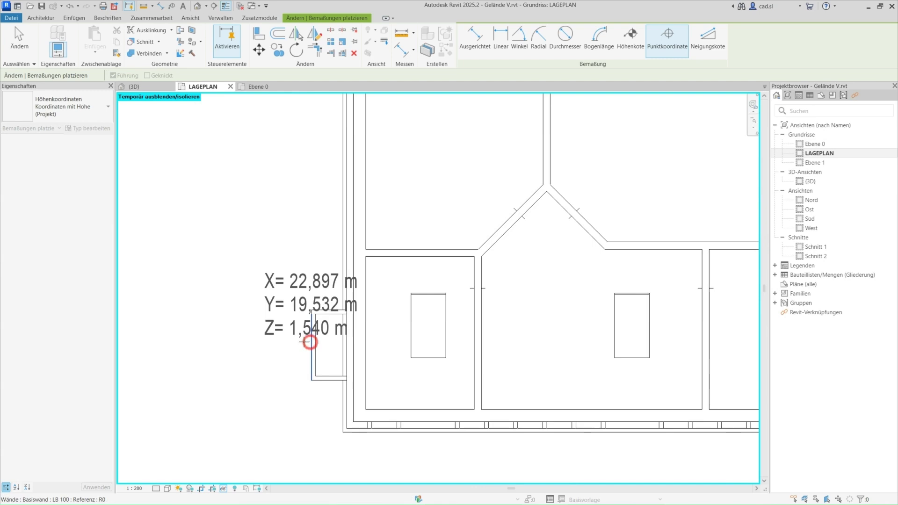
left_click(206, 342)
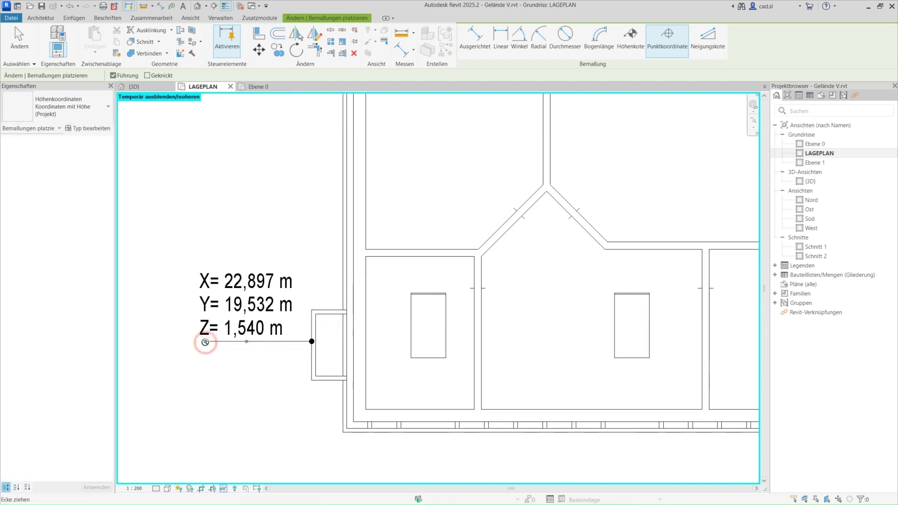
key("Escape")
key("Escape")
scroll(235, 247, "down", 5)
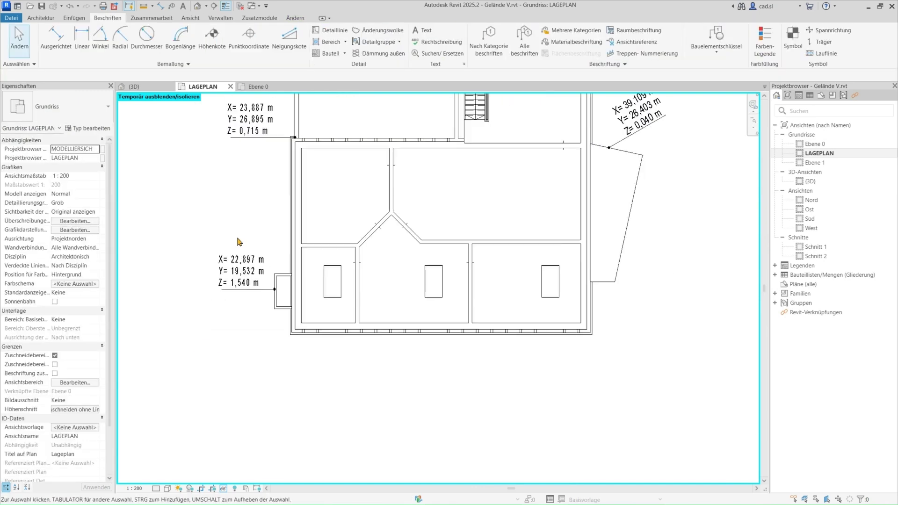
mouse_move(234, 246)
middle_mouse_down()
mouse_move(272, 327)
mouse_move(265, 316)
middle_mouse_up()
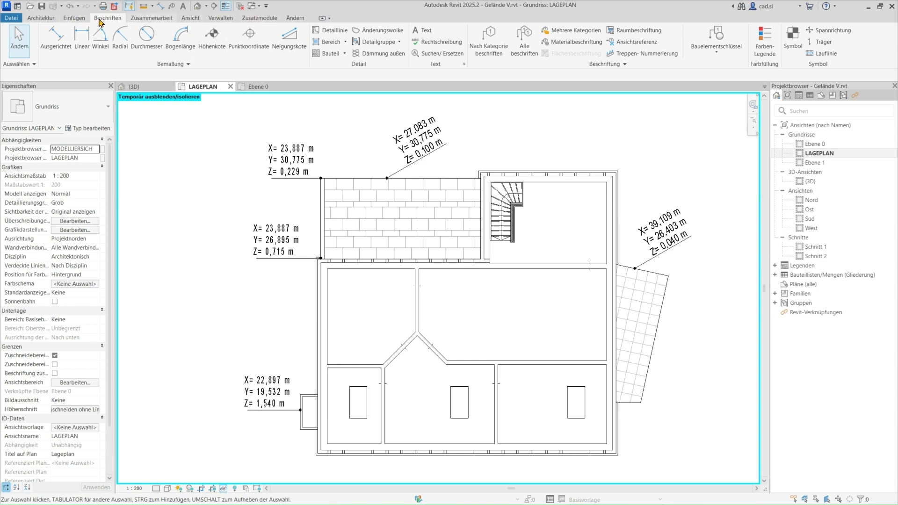
Enable 'Registerkarte Körpermodell & Grundstück und Werkzeuge' in the Benutzeroberfläche options and confirm.
left_click(10, 19)
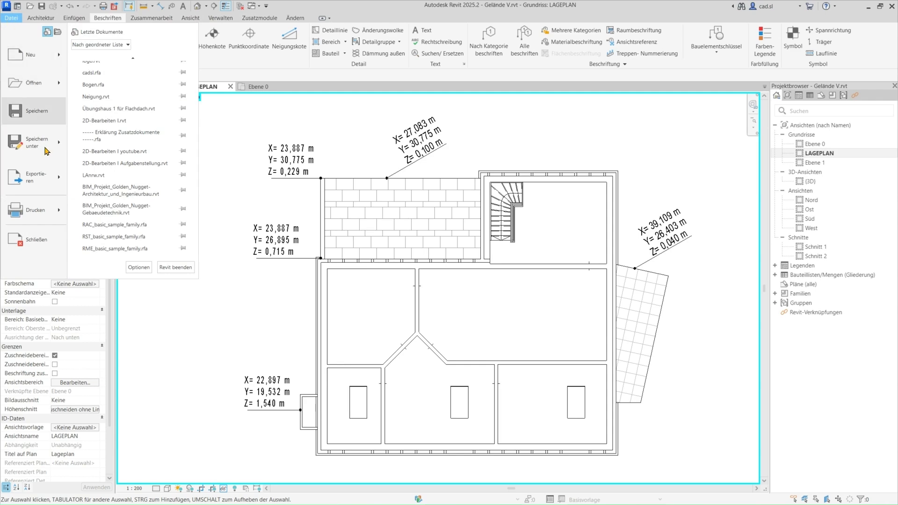
left_click(139, 267)
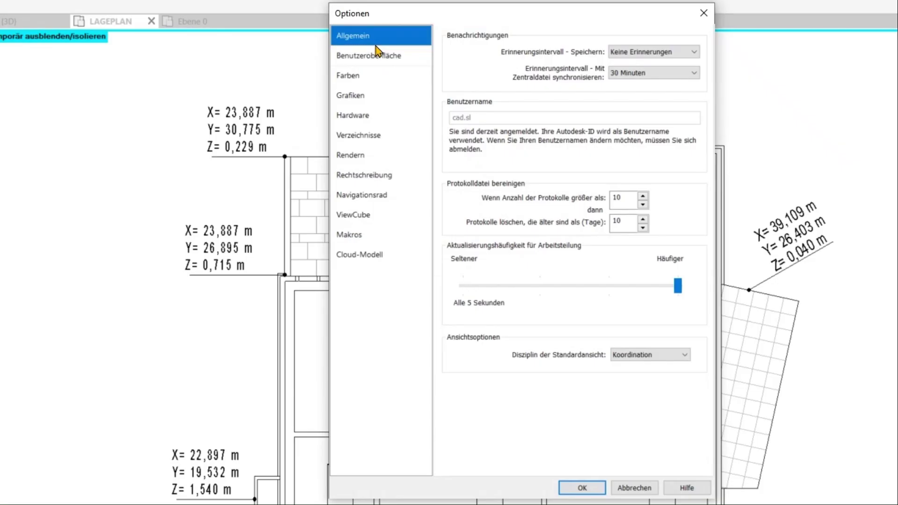
left_click(383, 110)
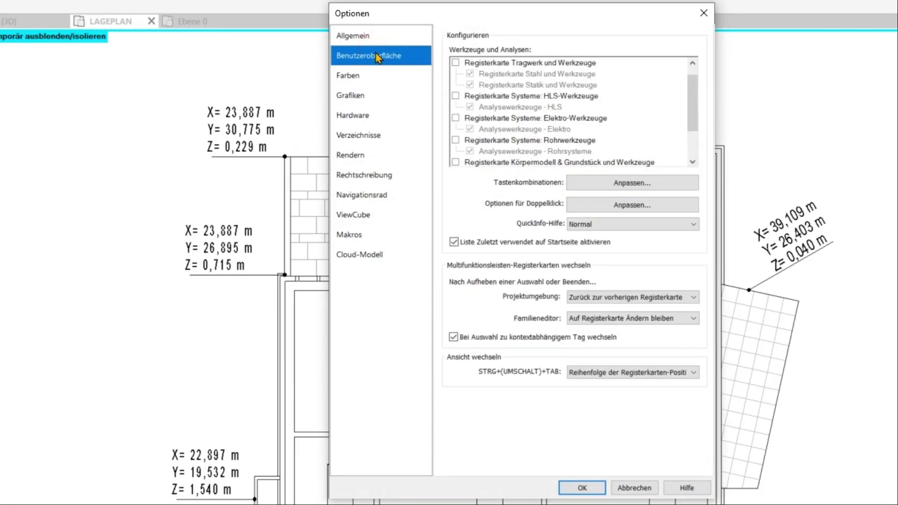
scroll(549, 103, "down", 1)
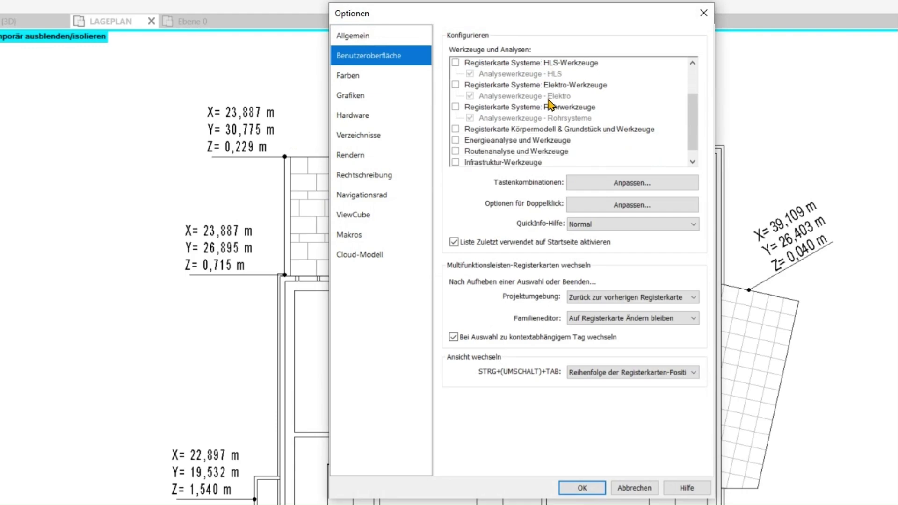
left_click(455, 129)
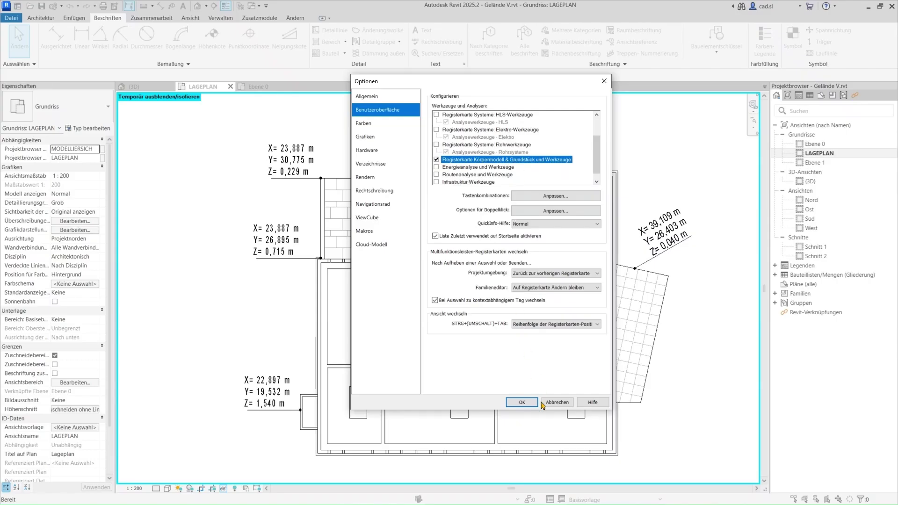
left_click(521, 403)
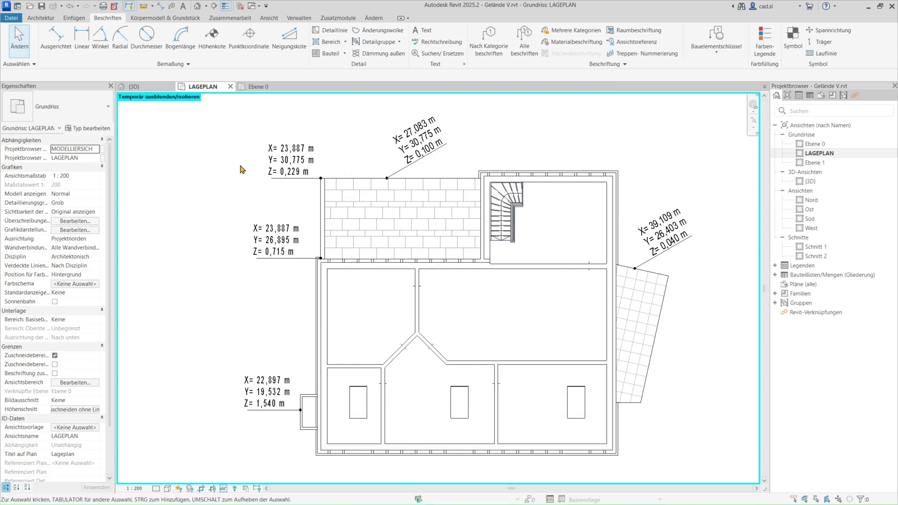
Zoom to extents and sketch a rectangular terrain boundary enclosing the whole house.
left_click(189, 17)
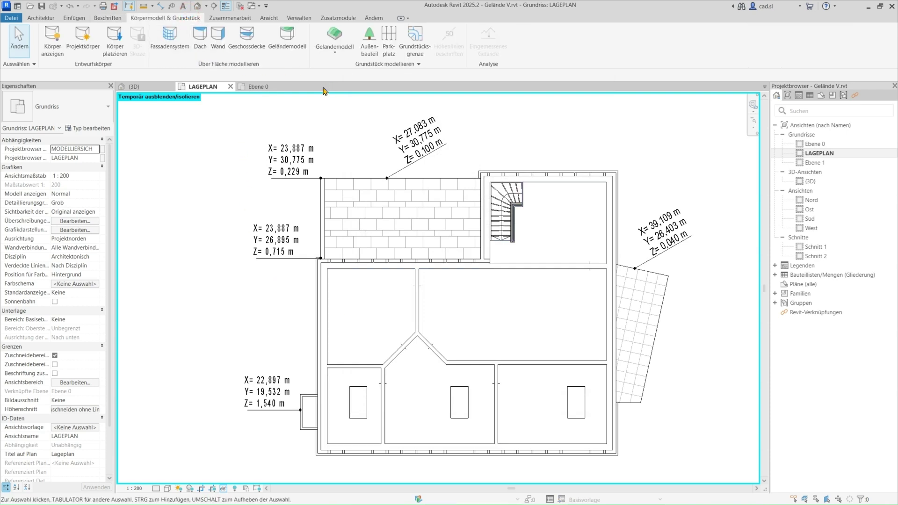
right_click(319, 109)
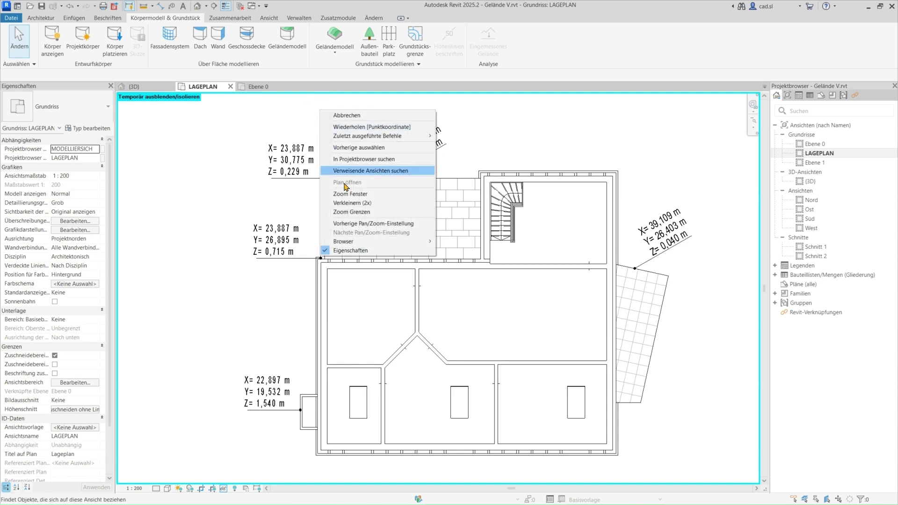
left_click(354, 214)
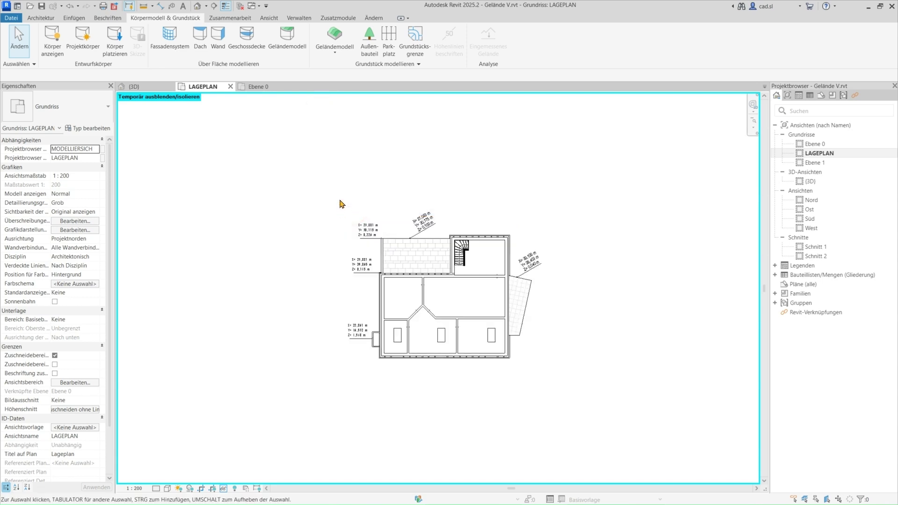
left_click(335, 55)
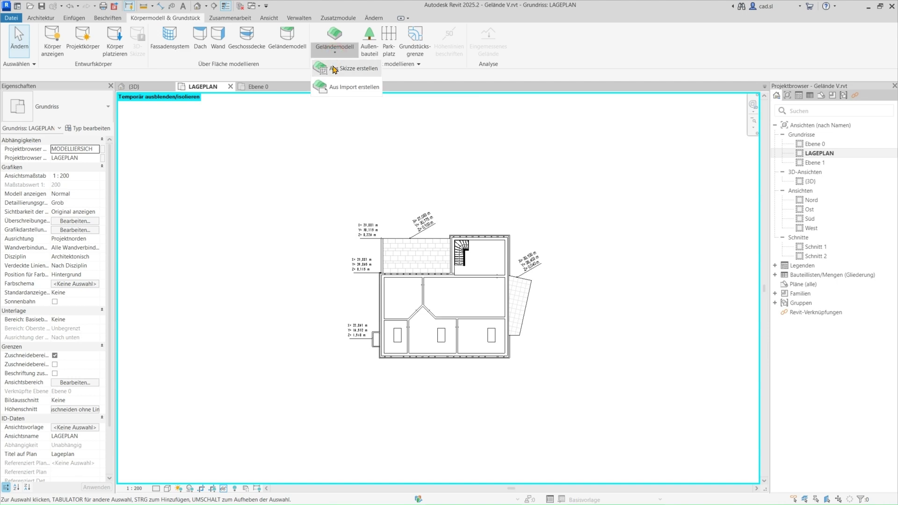
left_click(335, 69)
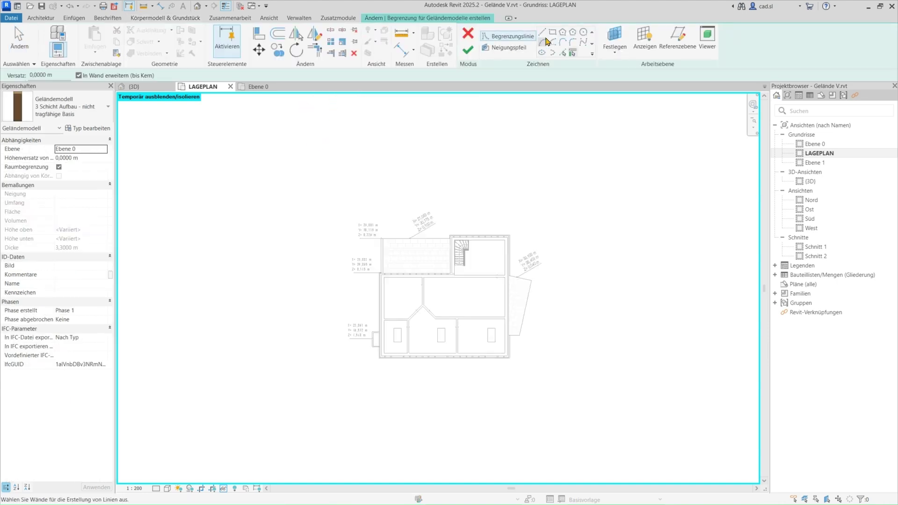
left_click(552, 32)
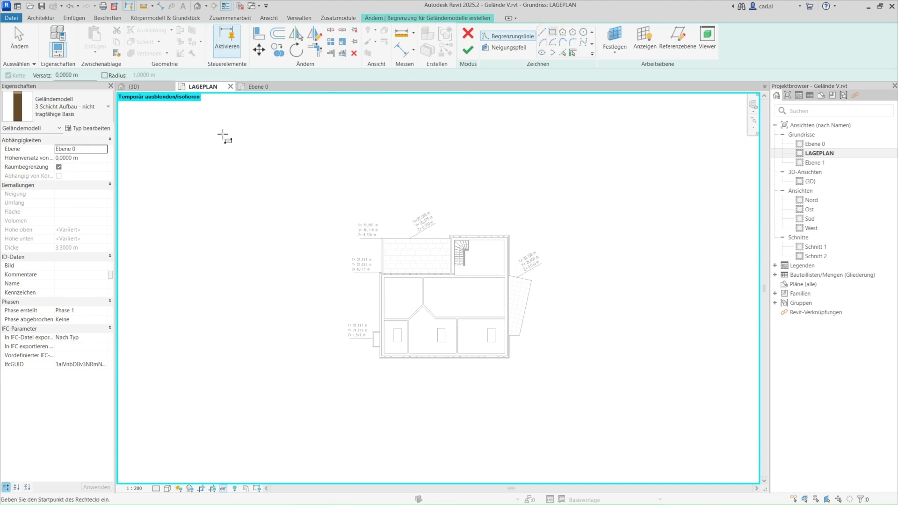
left_click(220, 128)
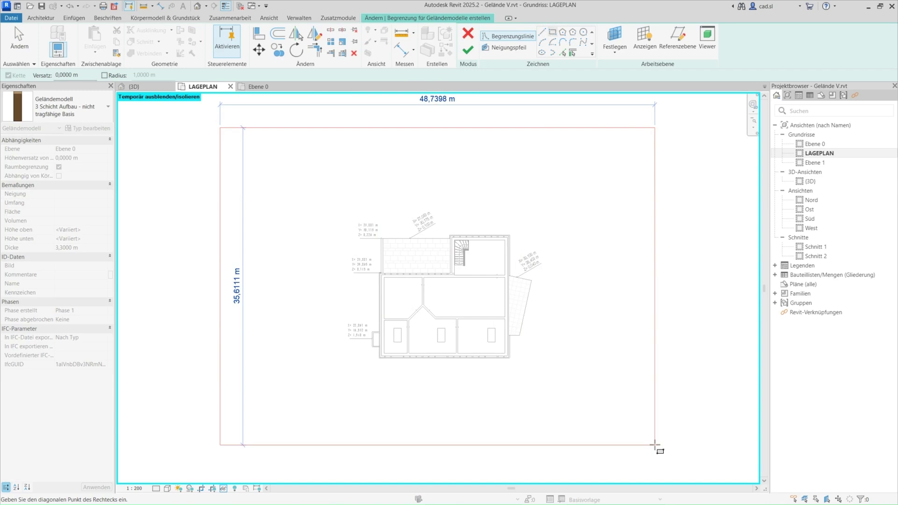
left_click(671, 443)
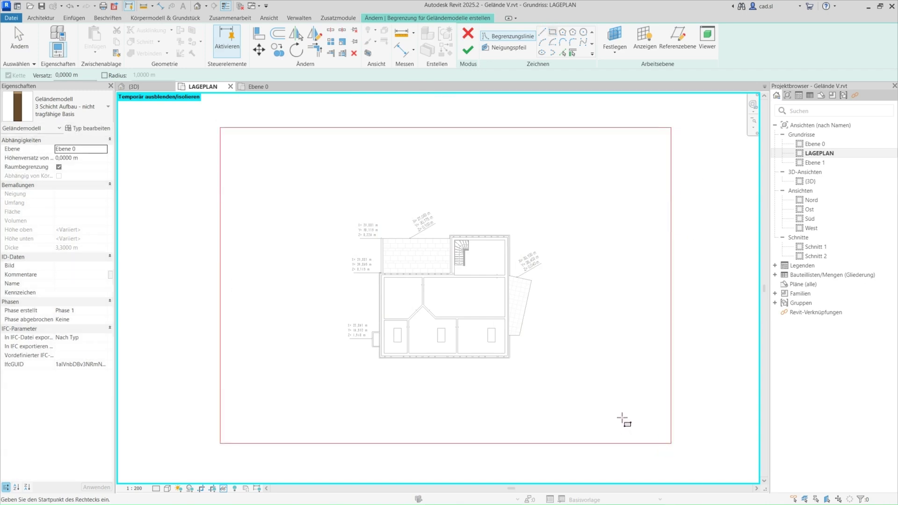
Finish the terrain sketch, dismiss the overlap warning and deselect the toposolid.
left_click(468, 55)
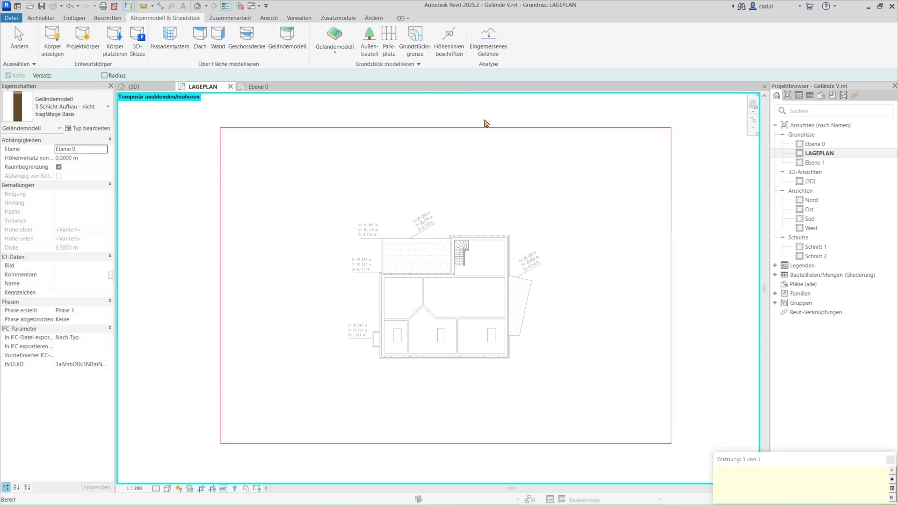
left_click_drag(775, 458, 674, 383)
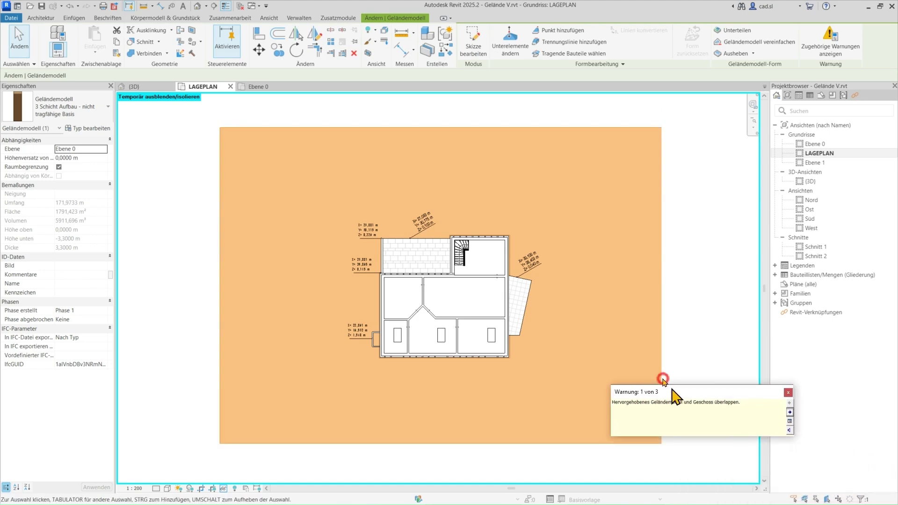
left_click(775, 379)
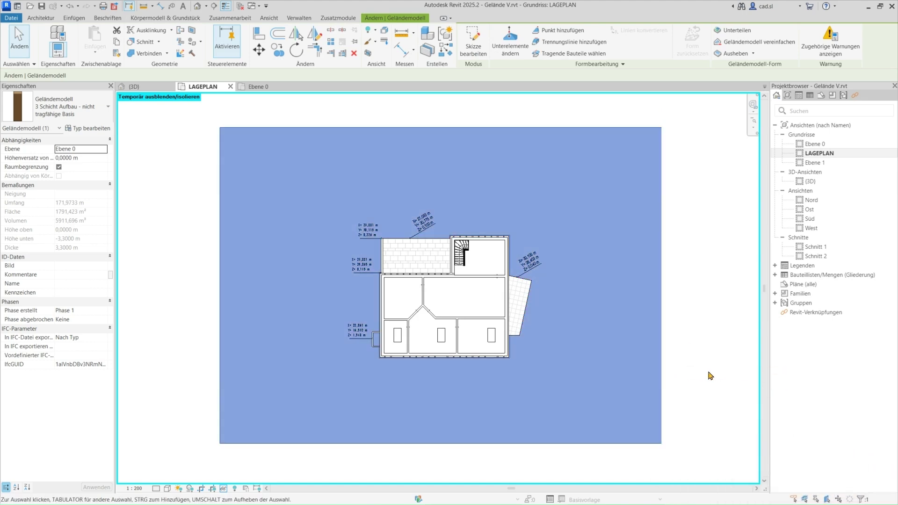
left_click(707, 373)
Zoom out and orbit the {3D} view to see the house on the terrain block.
left_click(146, 88)
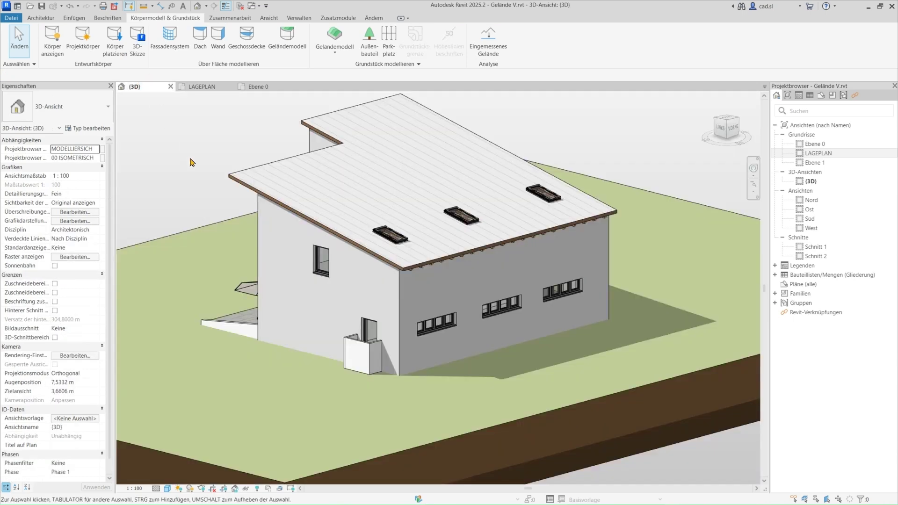
scroll(200, 168, "down", 3)
mouse_move(200, 169)
middle_mouse_down("shift")
mouse_move(389, 369)
mouse_move(504, 348)
mouse_move(206, 354)
mouse_move(585, 342)
mouse_move(567, 363)
mouse_move(314, 403)
middle_mouse_up("shift")
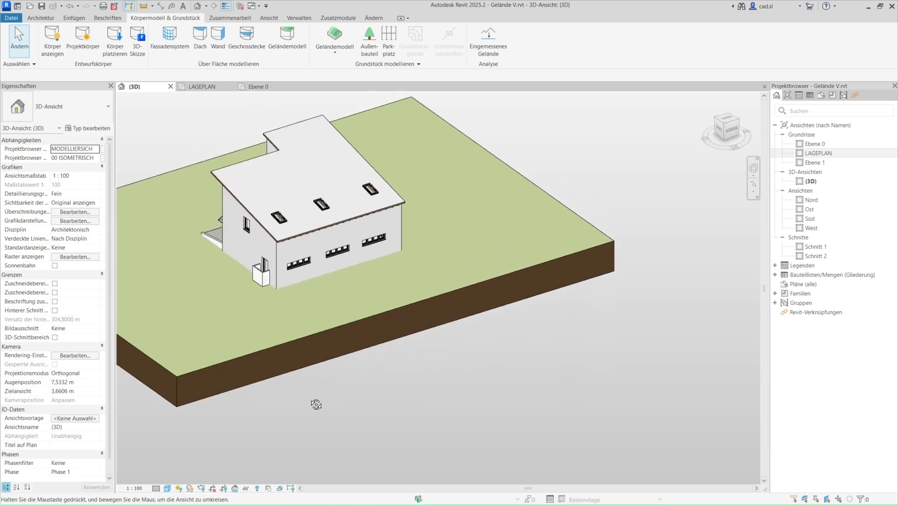
double_click(802, 156)
Select the terrain and start adding points with Basishöhe set to Aktuelle Ebene.
left_click(657, 173)
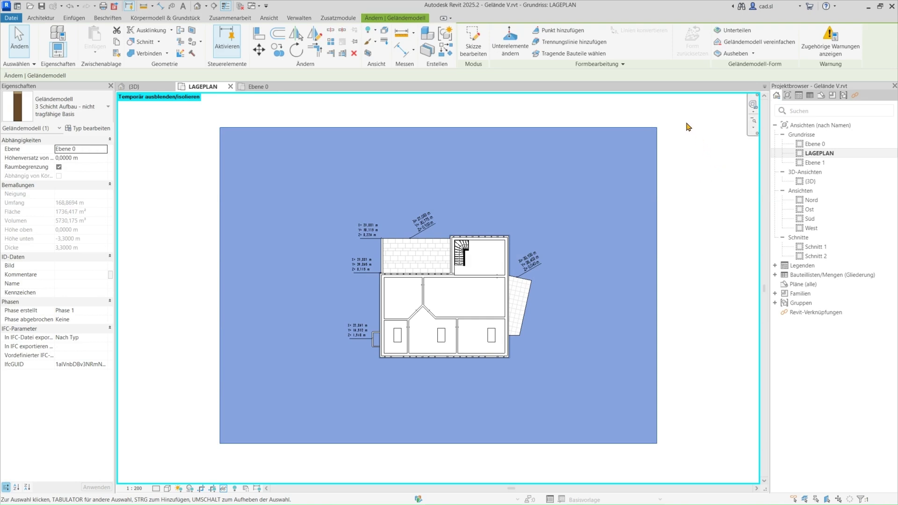
left_click(562, 30)
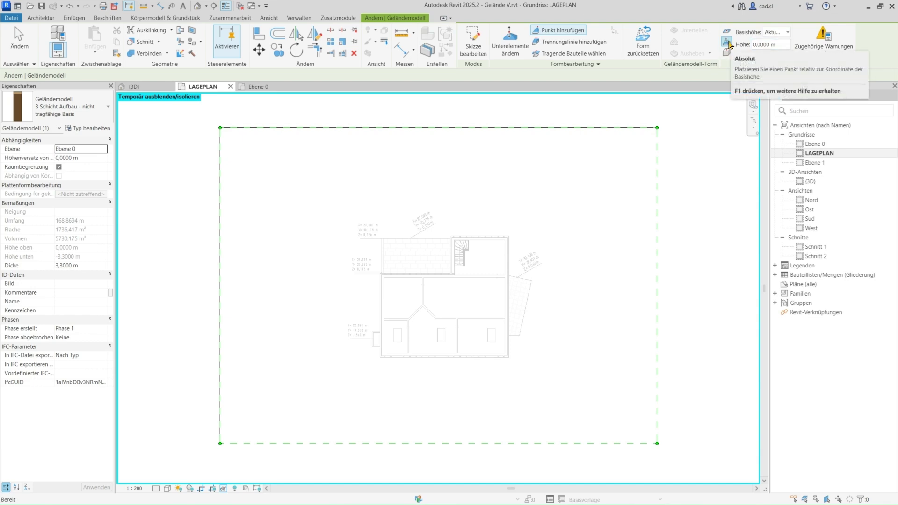
left_click(787, 32)
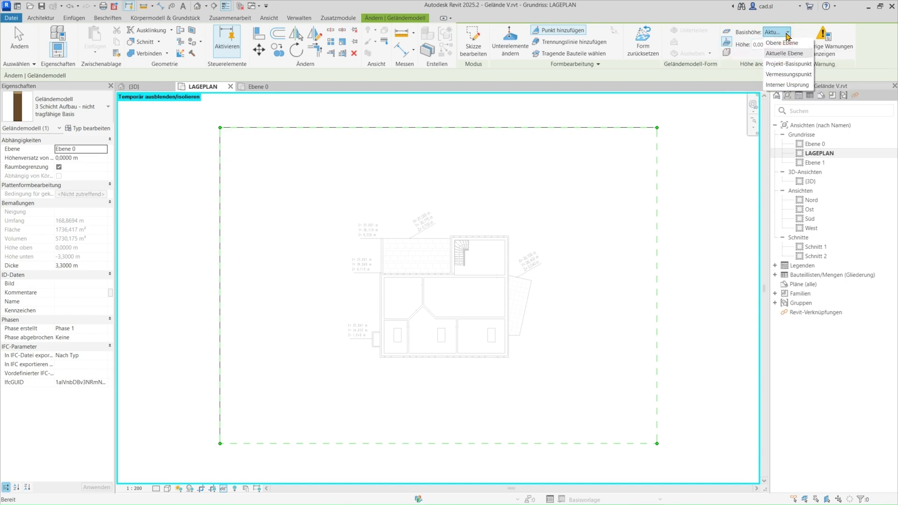
left_click(785, 53)
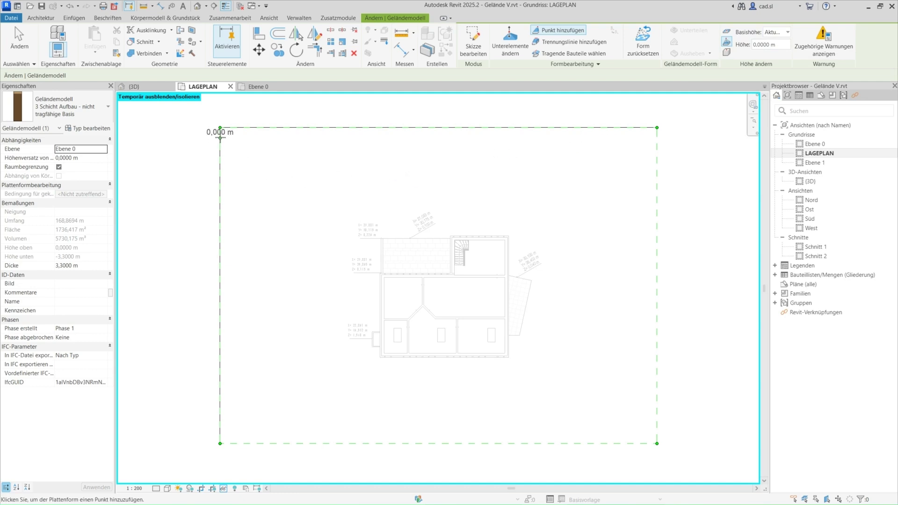
Place 0,000 m points northwest of the house, along the terrace, top edge and right side.
left_click(236, 151)
left_click(258, 164)
left_click(283, 172)
left_click(314, 187)
left_click(352, 203)
left_click(379, 212)
left_click(402, 223)
scroll(429, 232, "up", 2)
left_click(429, 232)
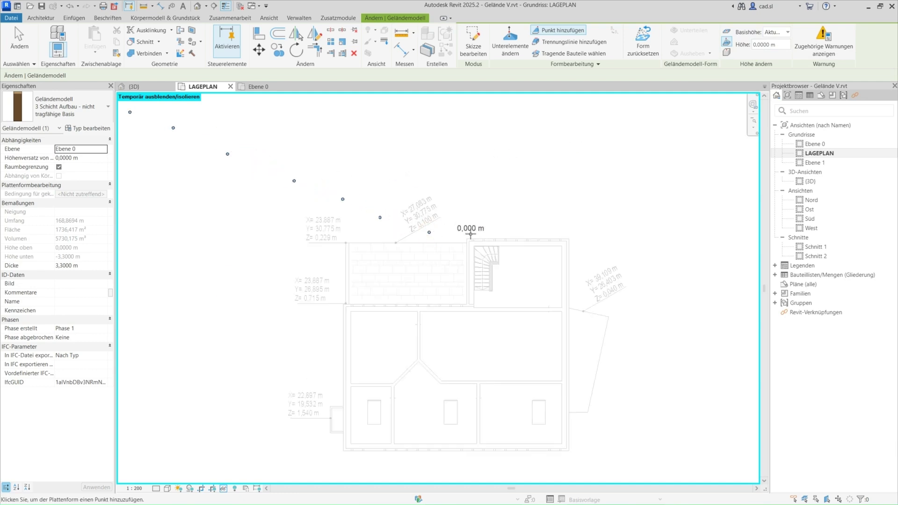
left_click(471, 233)
left_click(522, 233)
left_click(565, 234)
left_click(574, 265)
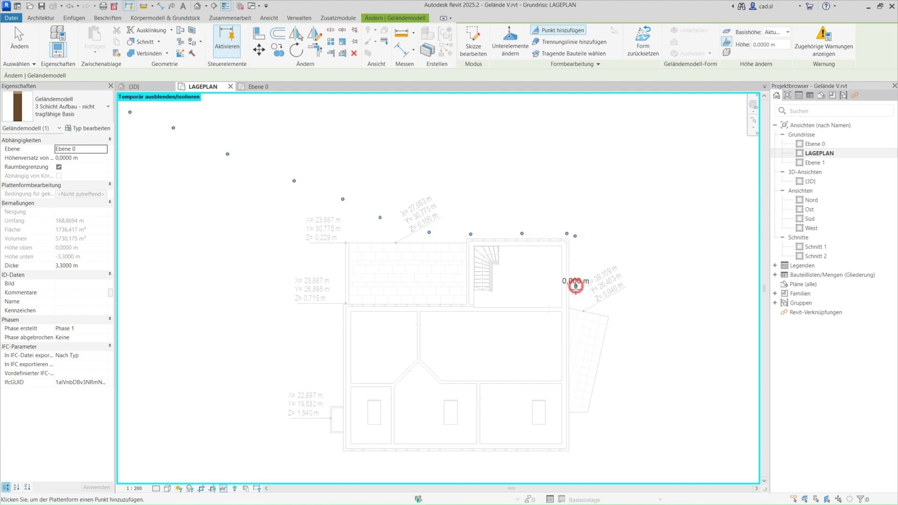
scroll(572, 303, "up", 2)
scroll(573, 308, "up", 1)
left_click(570, 309)
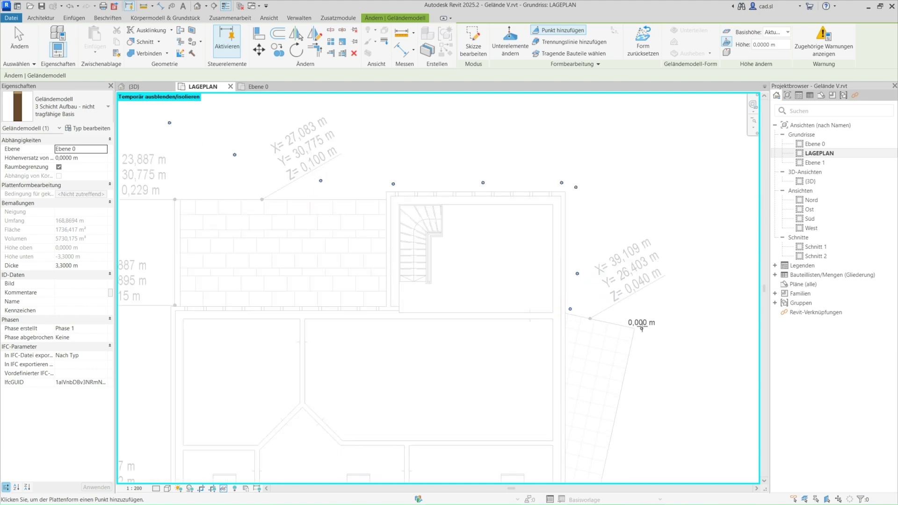
left_click(643, 327)
Add 0,000 m points below the patio and along the bottom edge to the right boundary; ready Höhe 0.06.
middle_click_drag(652, 393, 629, 290)
left_click(608, 285)
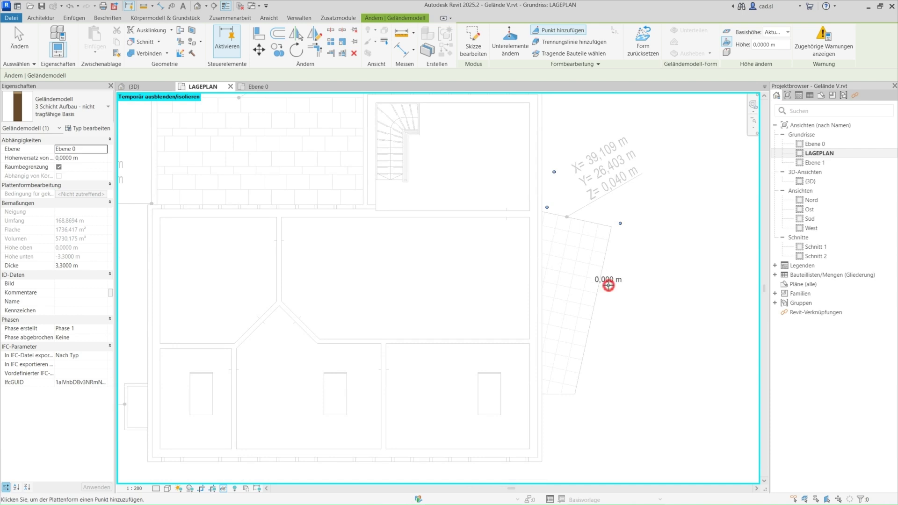
left_click(546, 399)
scroll(585, 401, "down", 2)
left_click(450, 360)
scroll(451, 363, "down", 2)
left_click(483, 364)
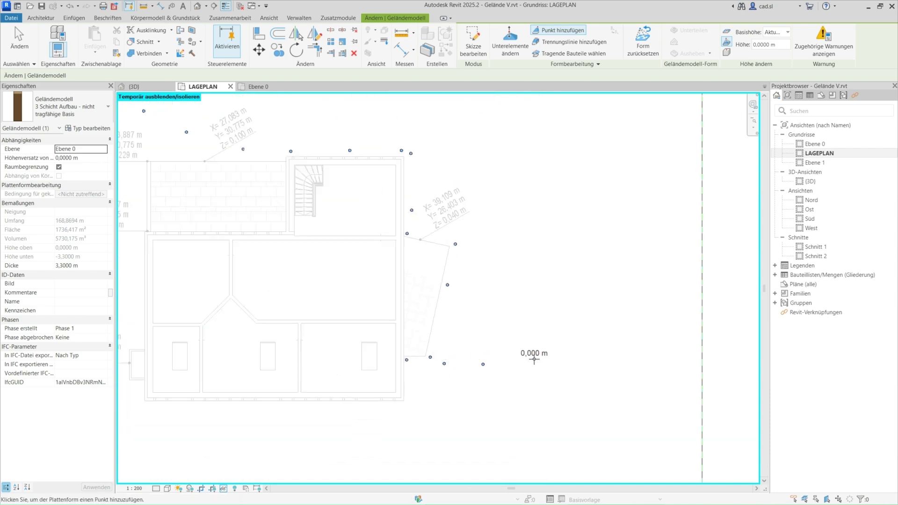
left_click(534, 359)
left_click(573, 354)
left_click(615, 341)
left_click(652, 329)
left_click(693, 313)
left_click(701, 307)
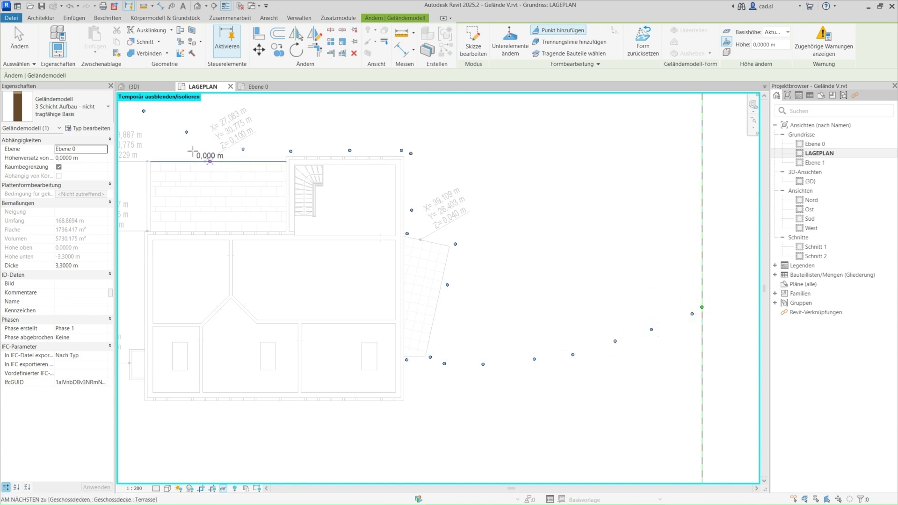
scroll(344, 219, "up", 2)
scroll(344, 213, "up", 1)
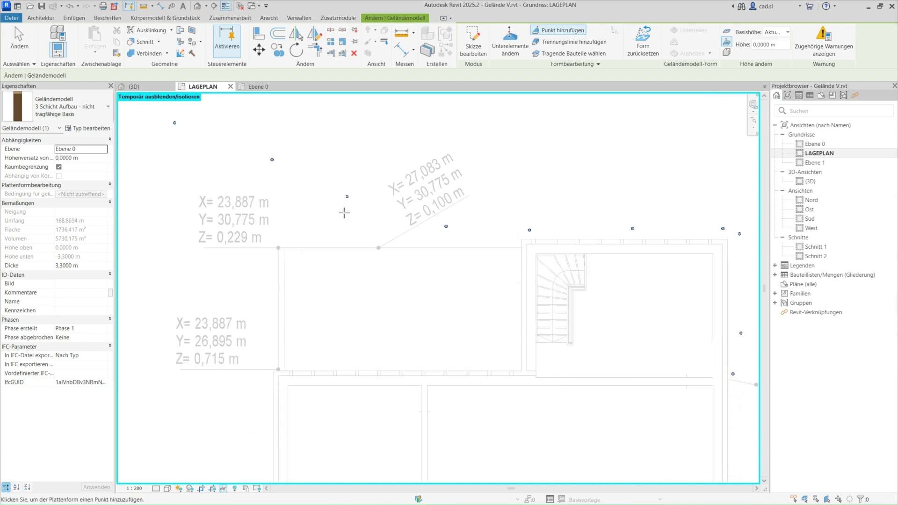
left_click_drag(771, 45, 706, 46)
type("0.06")
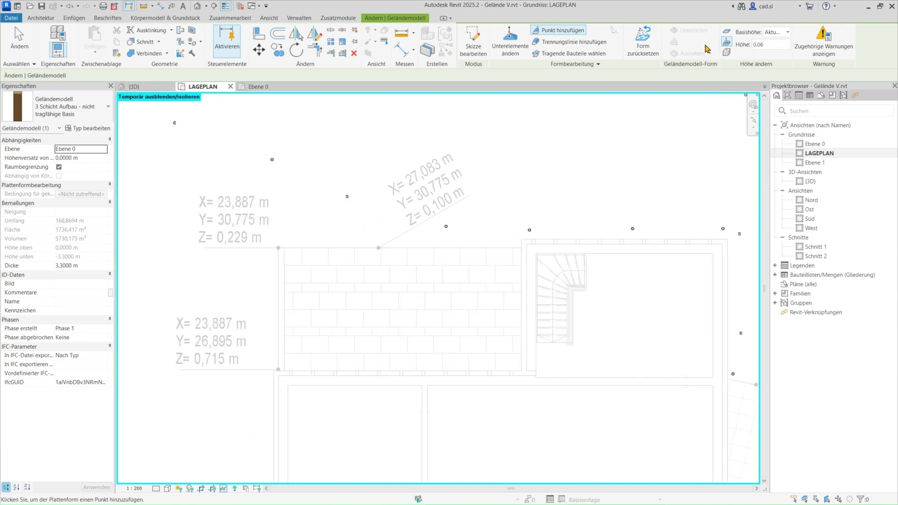
Place 0.06 m points along the terrace's upper edge to the wall corner, dismissing the overlap warning.
scroll(288, 236, "up", 2)
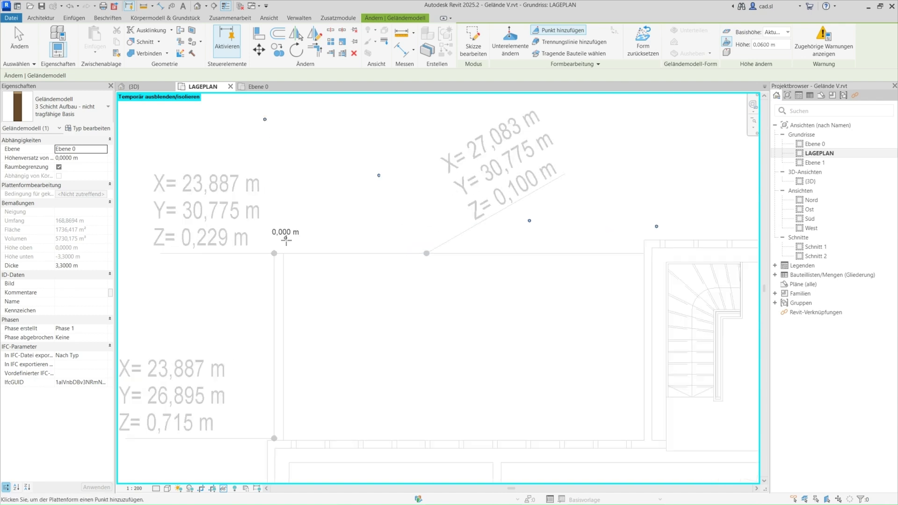
left_click(286, 245)
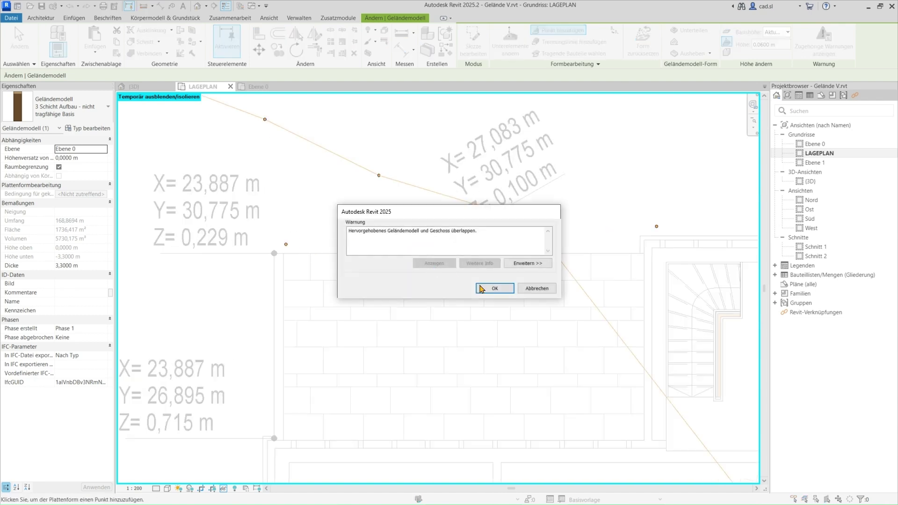
left_click(481, 288)
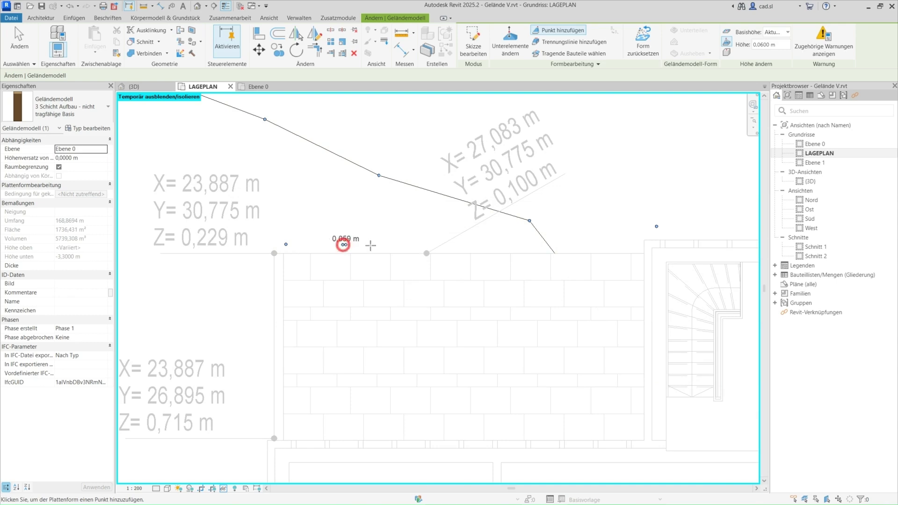
left_click(409, 244)
left_click(473, 247)
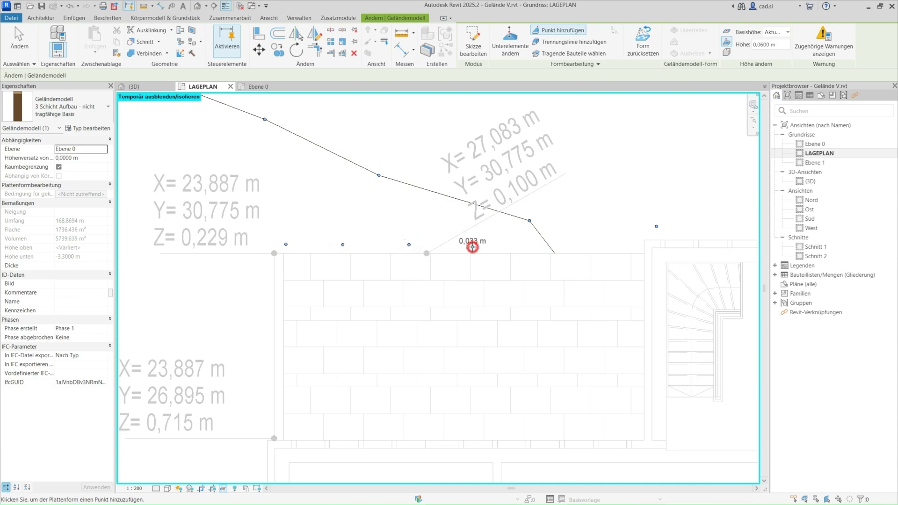
left_click(547, 243)
left_click(644, 245)
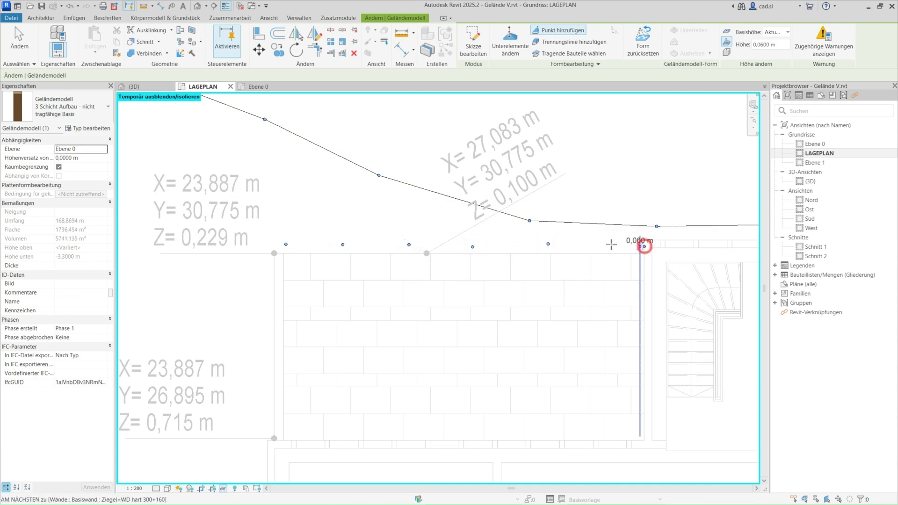
Pan to the lower-left of the house and change the point height to 1.5.
scroll(477, 234, "down", 3)
mouse_move(516, 276)
middle_mouse_down()
mouse_move(504, 253)
mouse_move(538, 119)
middle_mouse_up()
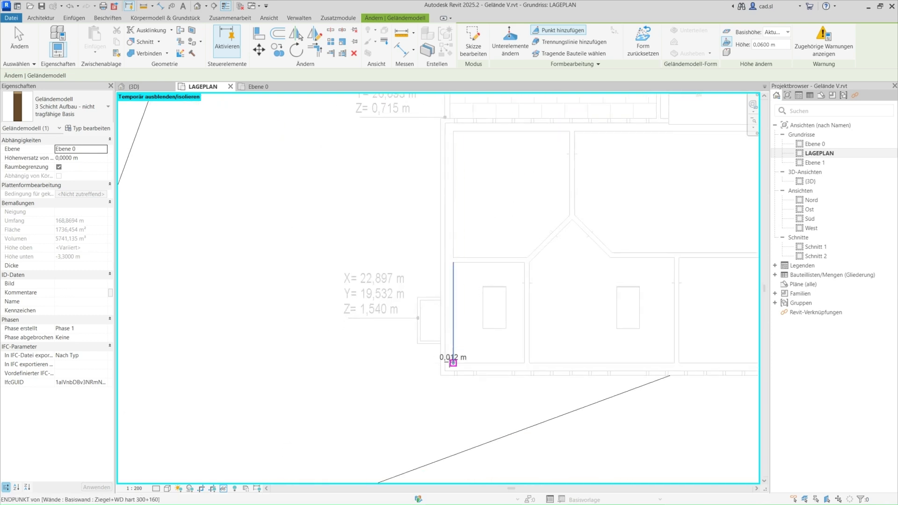
scroll(437, 369, "up", 3)
left_click_drag(777, 44, 707, 50)
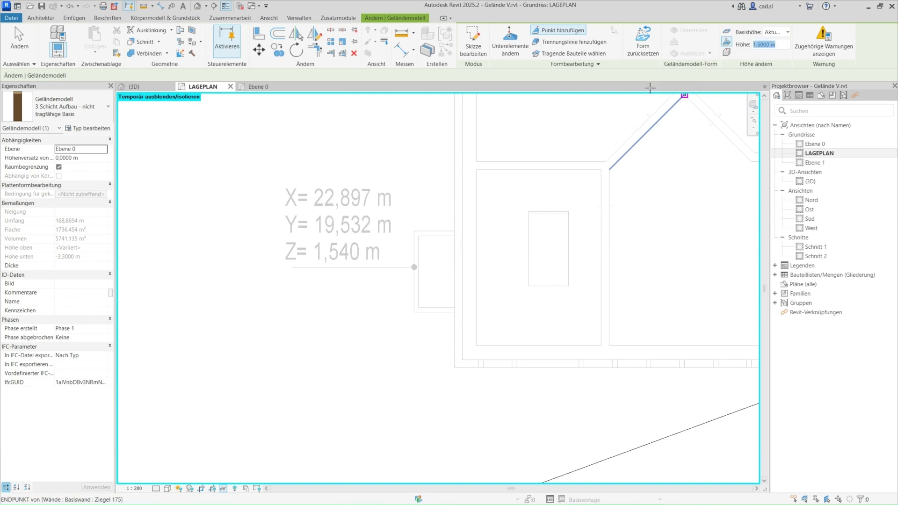
Place 1.5 m terrain points at the four corners of the terrace.
left_click(410, 224)
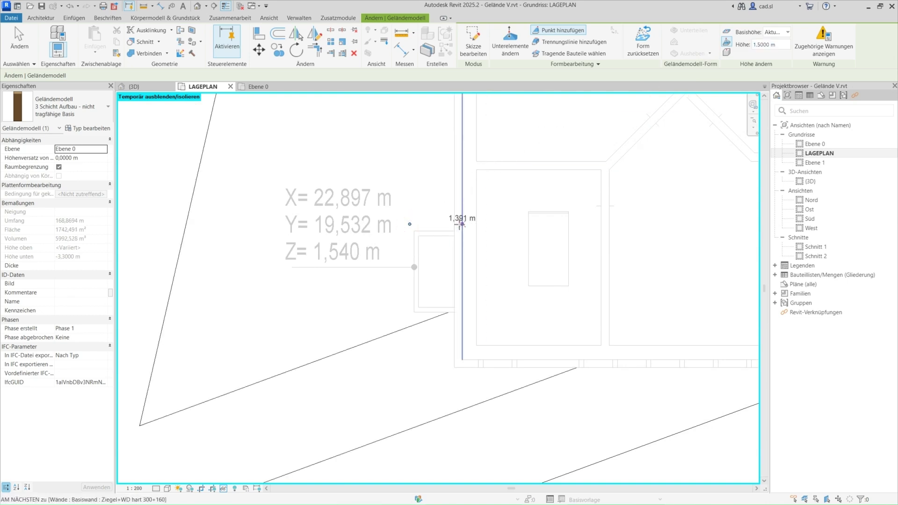
left_click(461, 224)
left_click(409, 322)
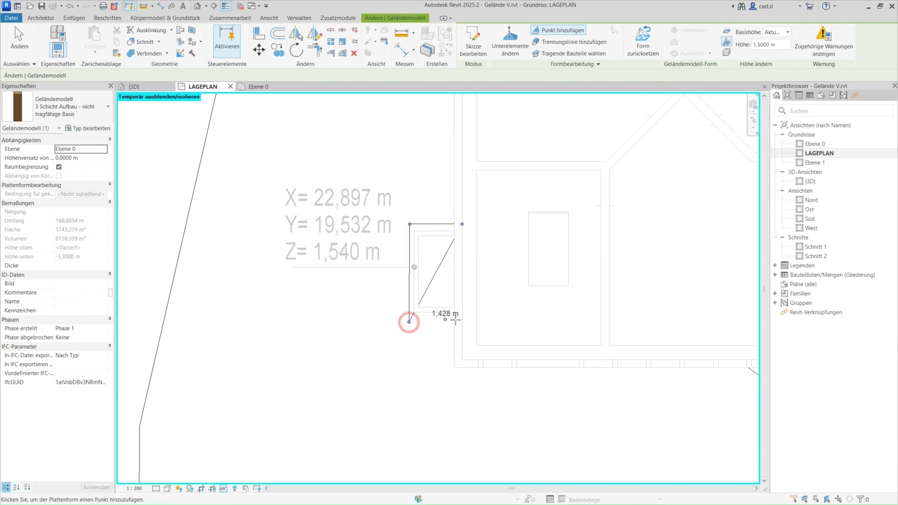
left_click(462, 320)
scroll(435, 335, "down", 3)
scroll(436, 335, "down", 4)
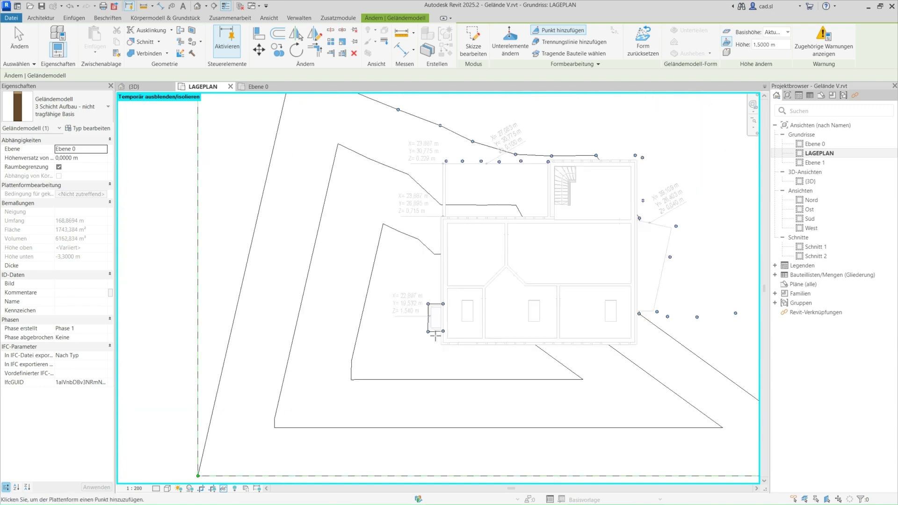
Add 1.5 m terrain points along the lower contour up to the terrace corner.
left_click(248, 264)
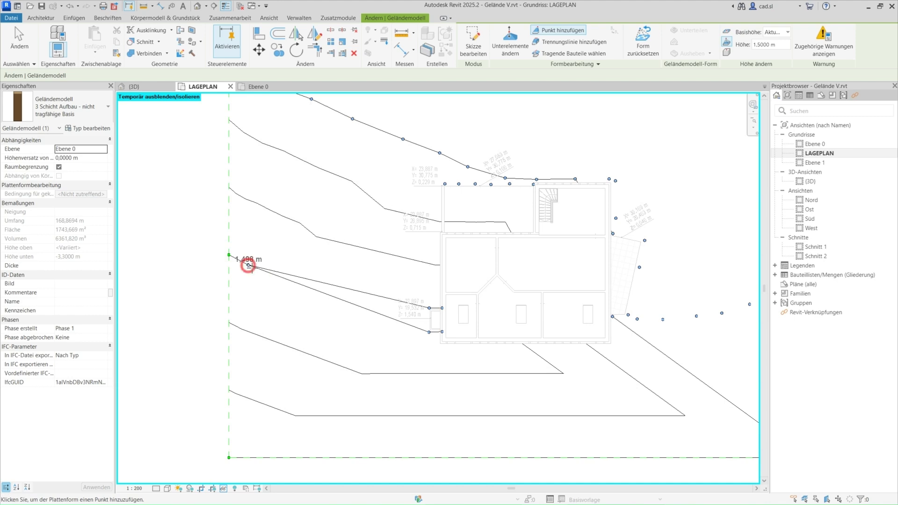
left_click(277, 276)
left_click(308, 288)
scroll(335, 298, "up", 2)
scroll(335, 298, "up", 2)
left_click(334, 298)
left_click(370, 309)
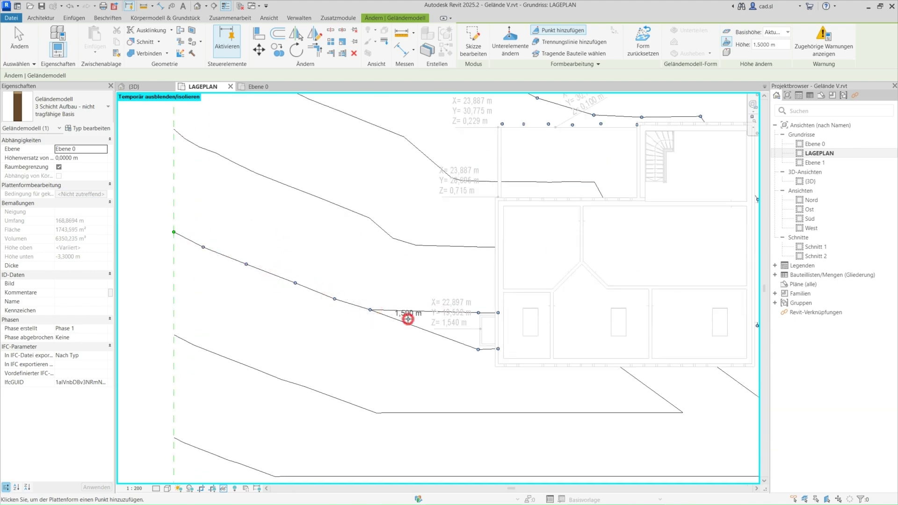
left_click(409, 319)
left_click(447, 327)
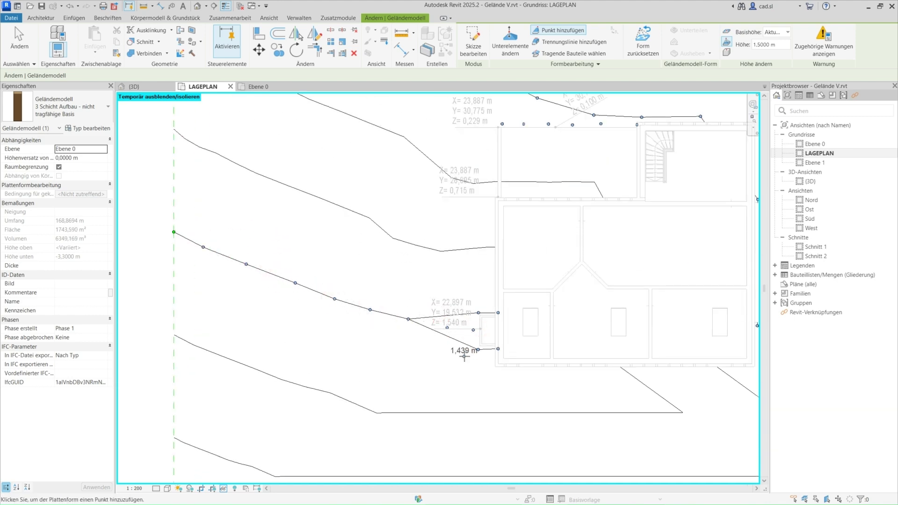
scroll(503, 374, "up", 2)
Add 1.5 m terrain points along the house's lower wall to its corner.
left_click(502, 355)
left_click(570, 355)
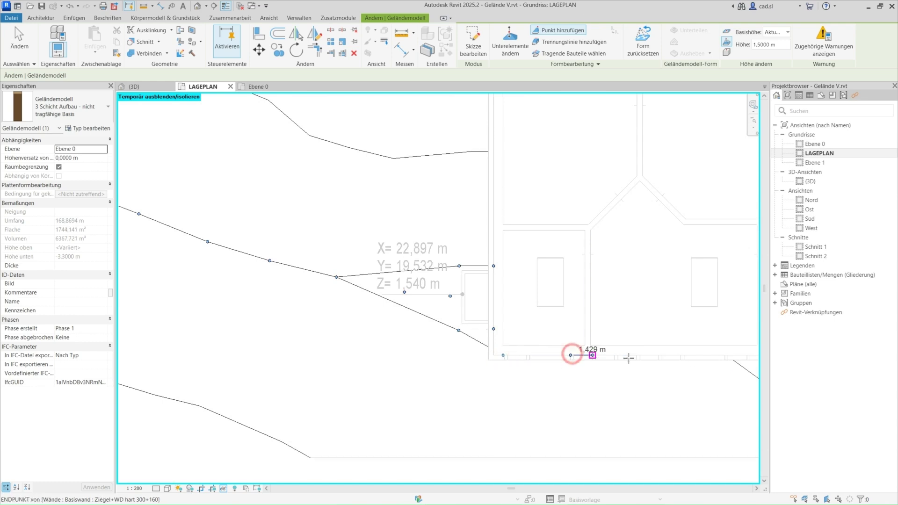
left_click(661, 355)
middle_click_drag(715, 355, 362, 330)
left_click(362, 330)
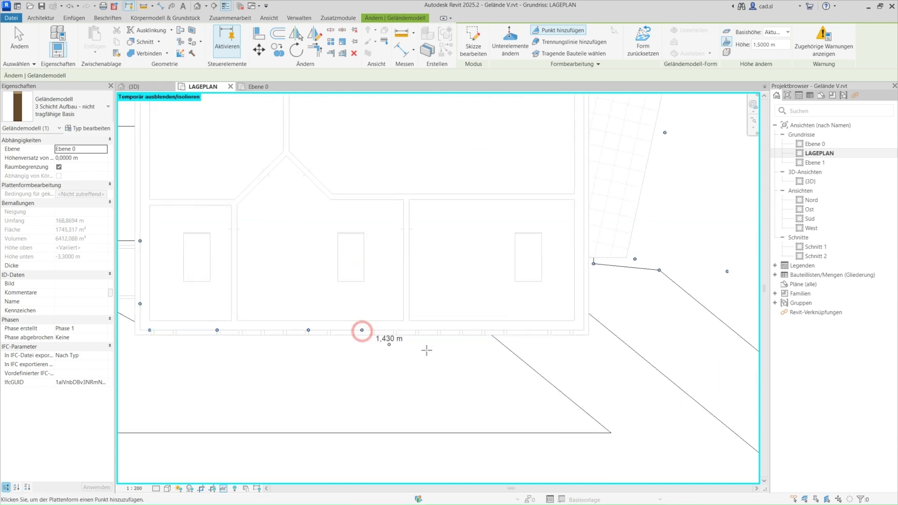
left_click(438, 330)
left_click(531, 330)
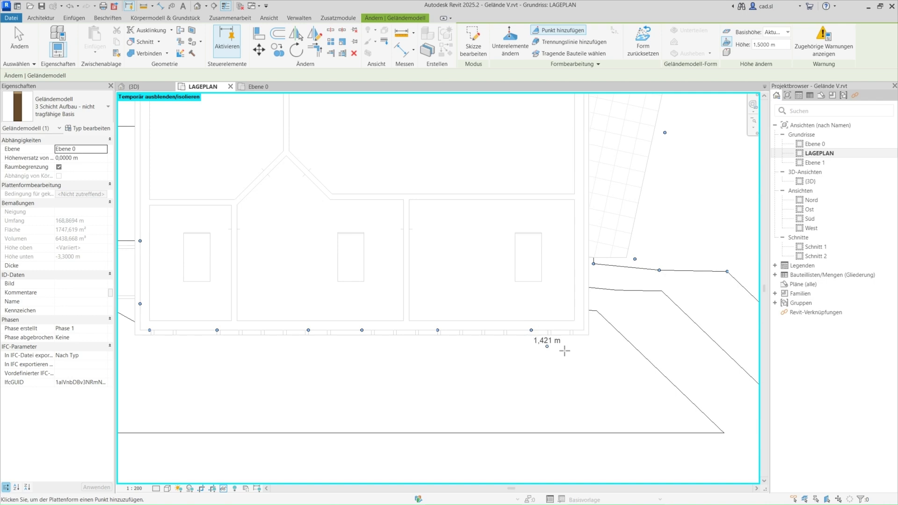
left_click(584, 335)
Extend the 1.5 m point chain from the house corner down the slope.
middle_click_drag(617, 356, 366, 312)
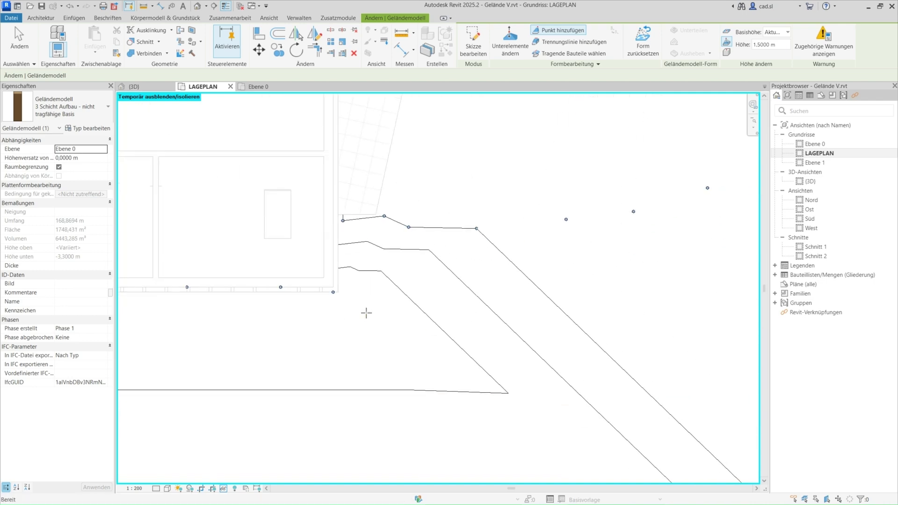
left_click(358, 303)
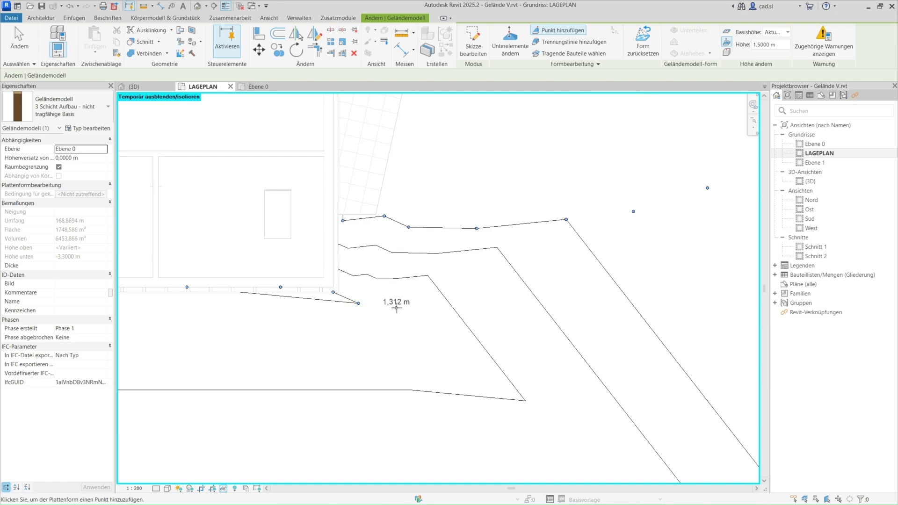
left_click(396, 307)
left_click(443, 317)
left_click(480, 330)
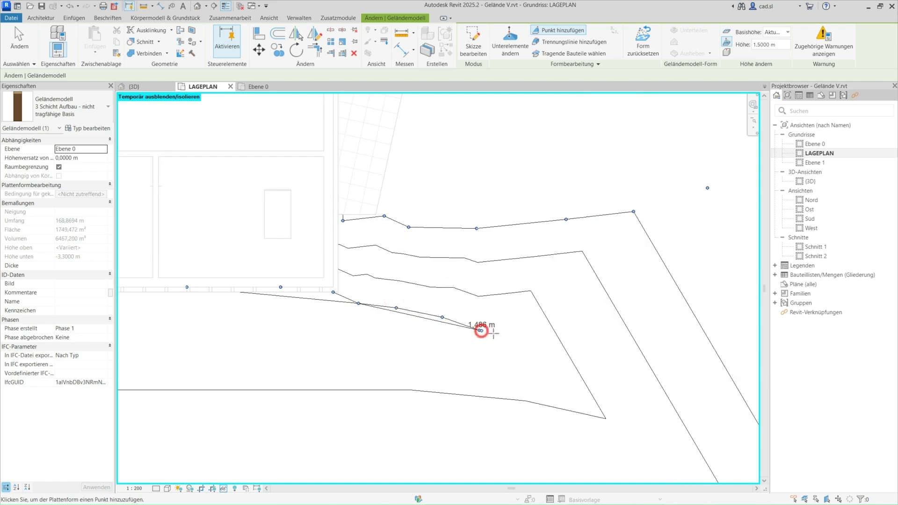
left_click(529, 348)
left_click(575, 376)
Continue the 1.5 m points out to the right site edge, then zoom out.
middle_click_drag(622, 398, 471, 324)
left_click(470, 323)
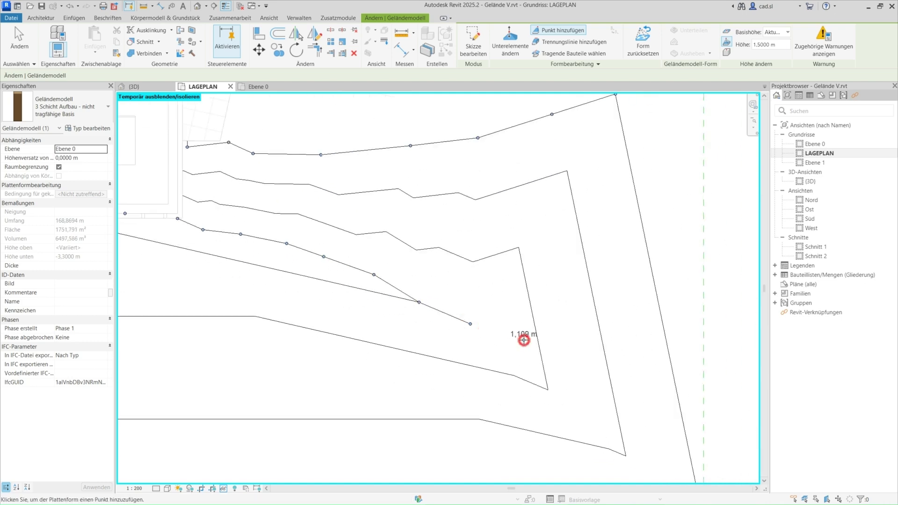
left_click(524, 340)
left_click(565, 361)
left_click(619, 383)
left_click(677, 390)
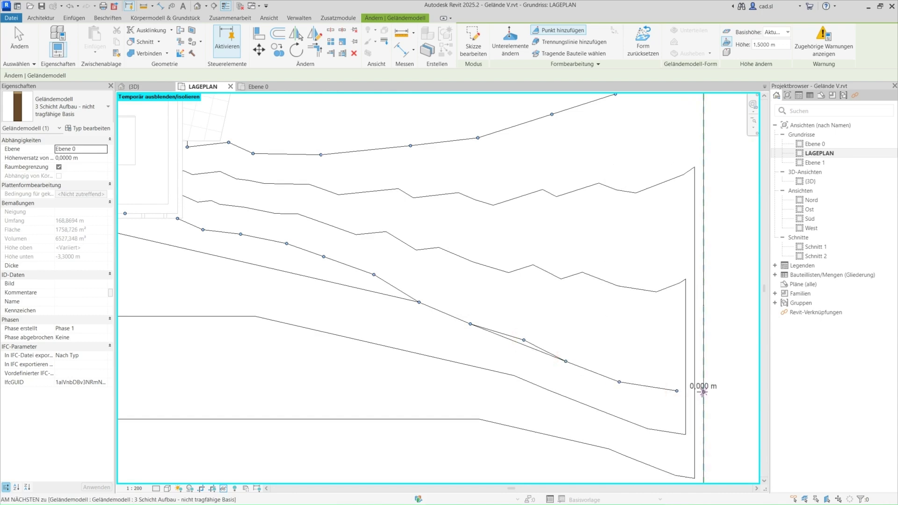
scroll(724, 369, "down", 3)
scroll(723, 368, "down", 2)
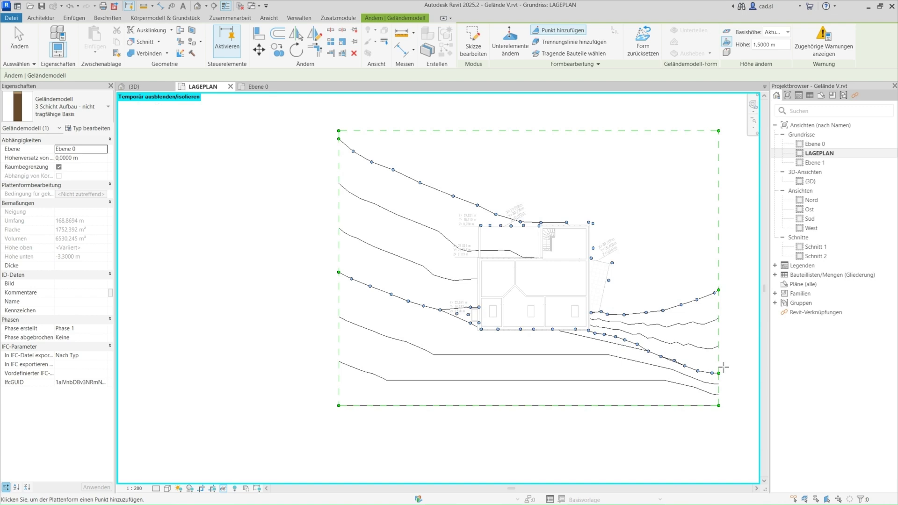
Change the visual style and orbit the 3D model to inspect the sloped terrain around the house.
left_click(167, 488)
left_click(175, 433)
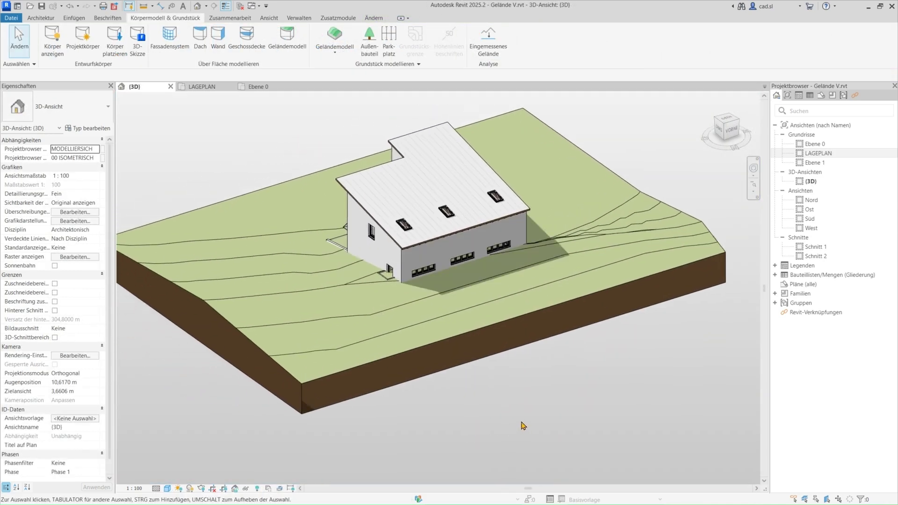
mouse_move(538, 415)
middle_mouse_down("shift")
mouse_move(293, 426)
mouse_move(251, 481)
mouse_move(212, 487)
mouse_move(456, 413)
mouse_move(407, 411)
mouse_move(694, 414)
mouse_move(580, 475)
middle_mouse_up("shift")
scroll(579, 476, "up", 3)
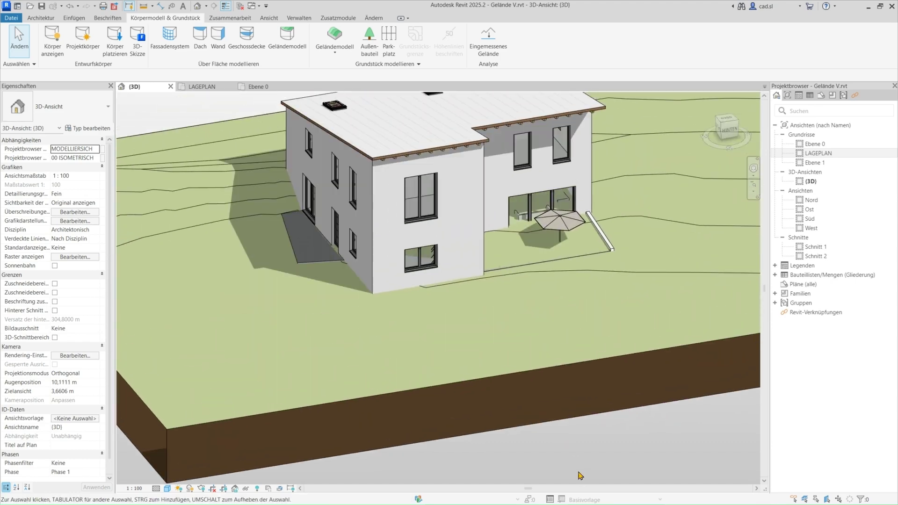
scroll(551, 389, "down", 2)
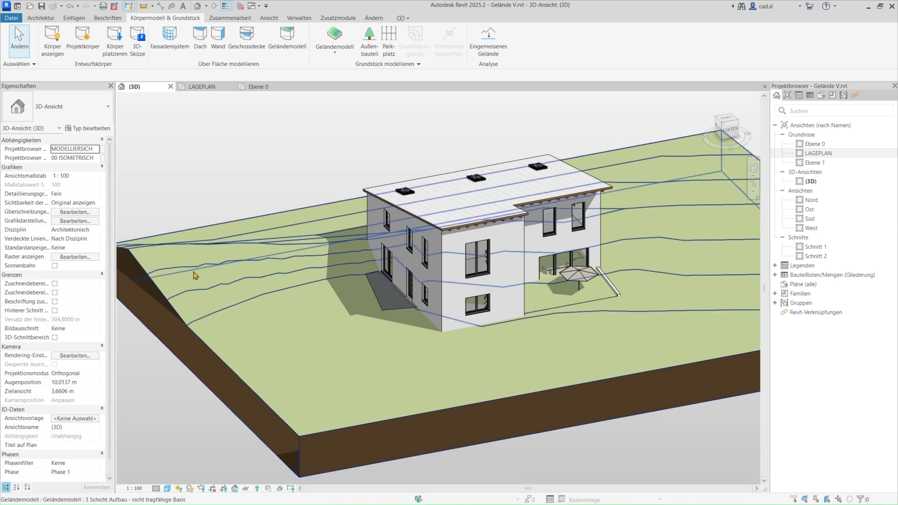
On LAGEPLAN, add contour elevation labels along two lines, one left and one right of the house.
left_click(198, 87)
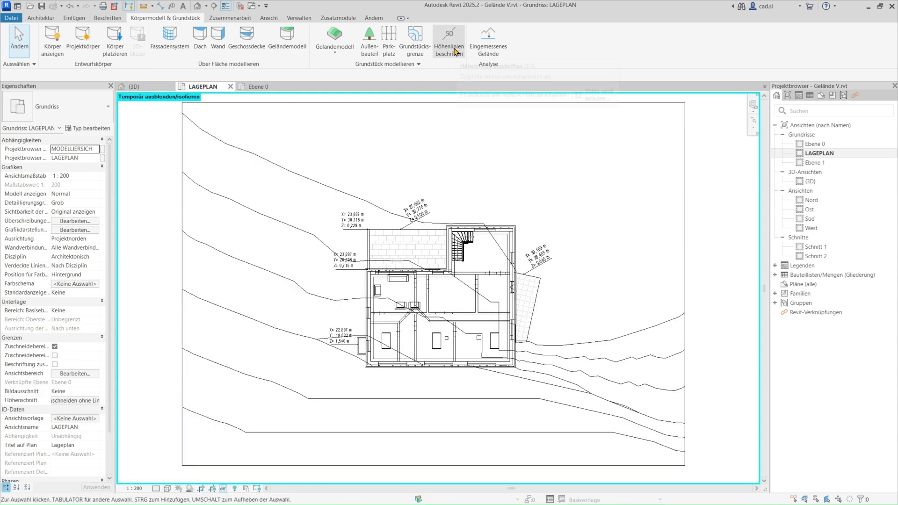
left_click(439, 46)
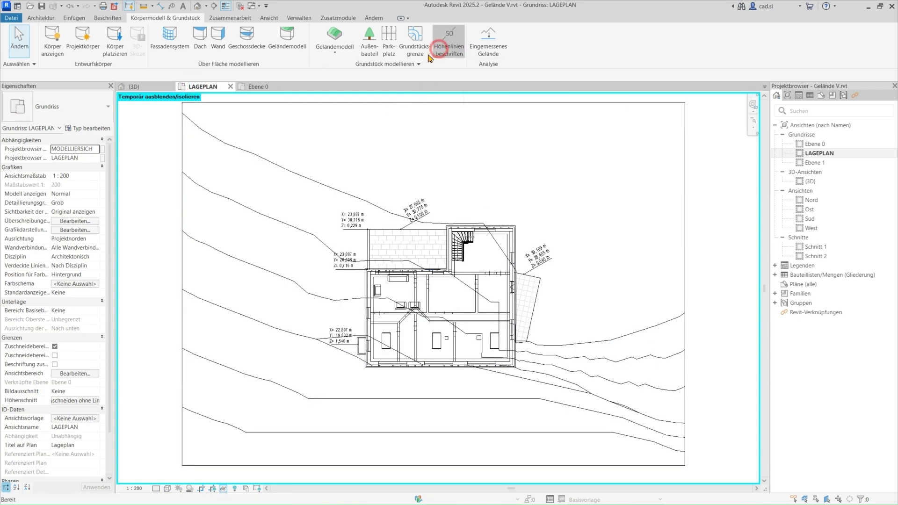
left_click(228, 129)
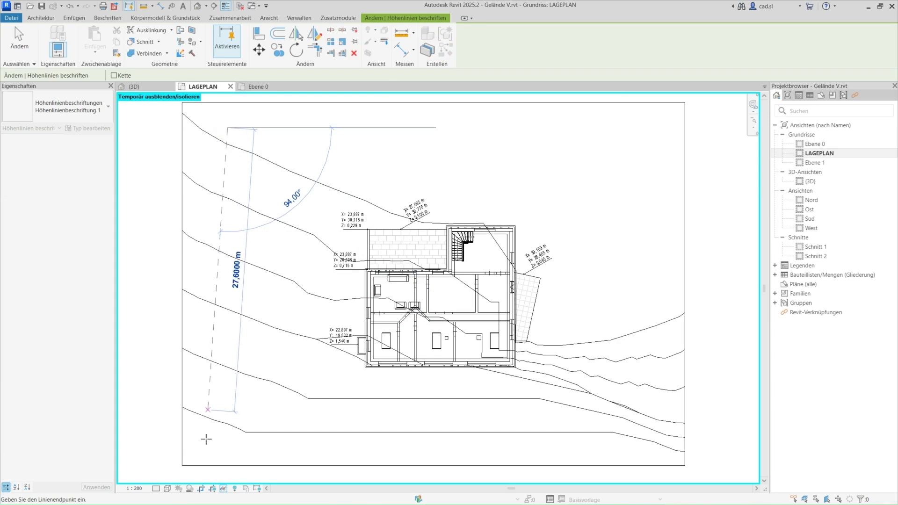
left_click(206, 474)
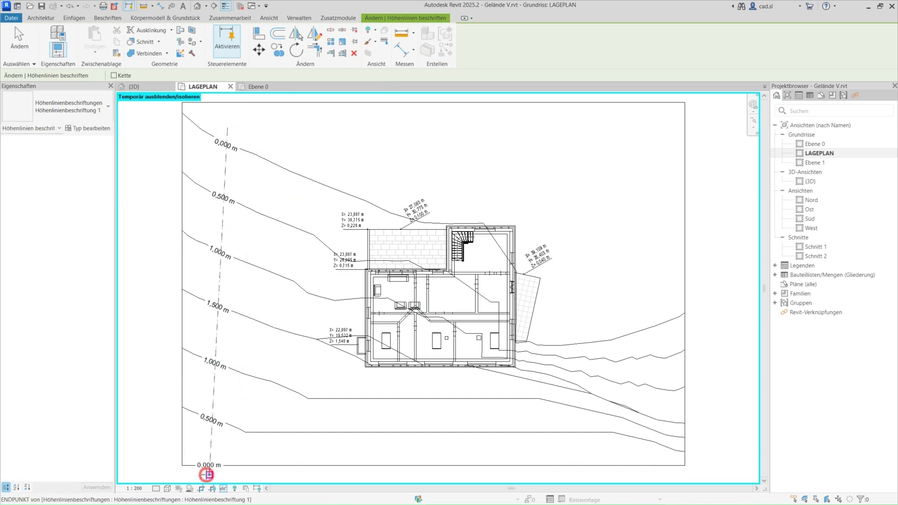
left_click(617, 321)
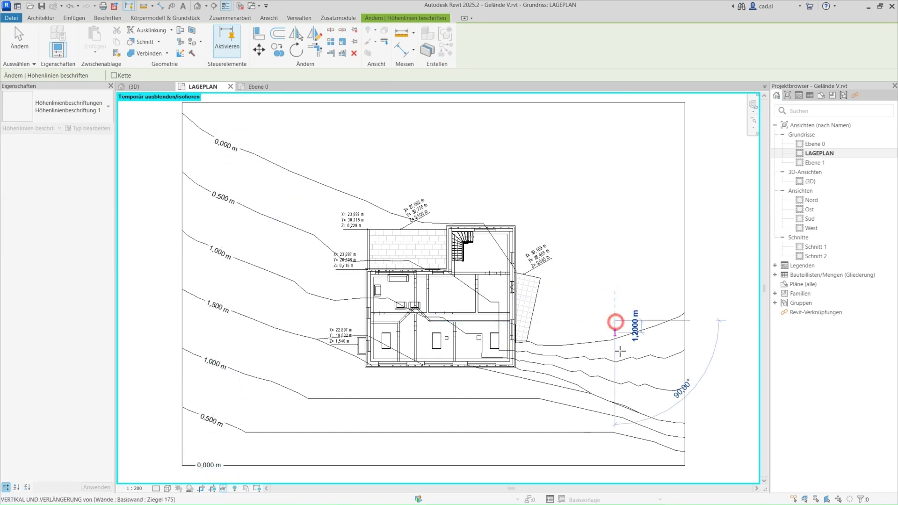
left_click(651, 469)
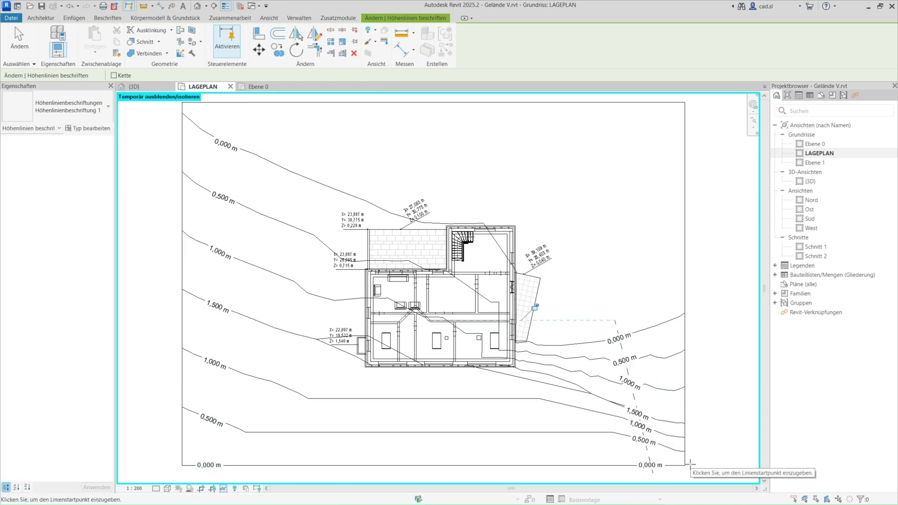
key("Escape")
key("Escape")
scroll(703, 421, "up", 3)
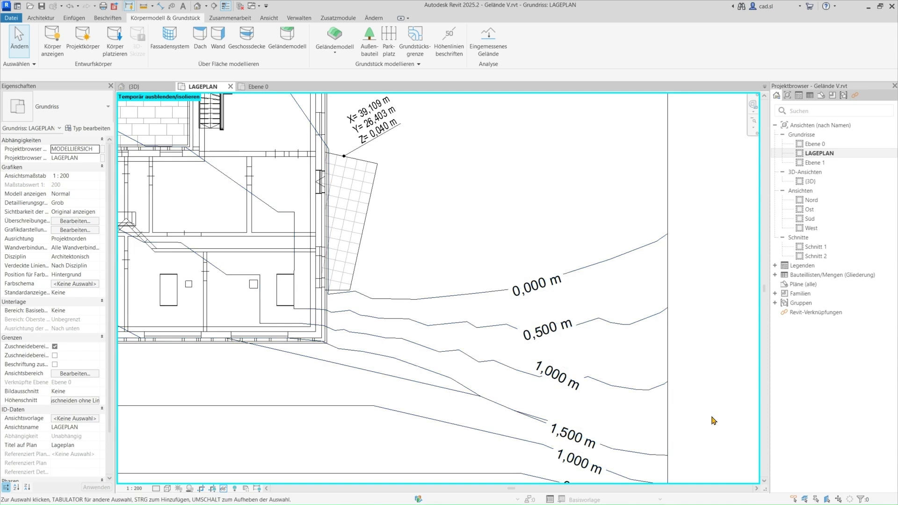
Select the terrain, start Add Point, and edit the new-point height.
middle_click_drag(719, 422, 716, 374)
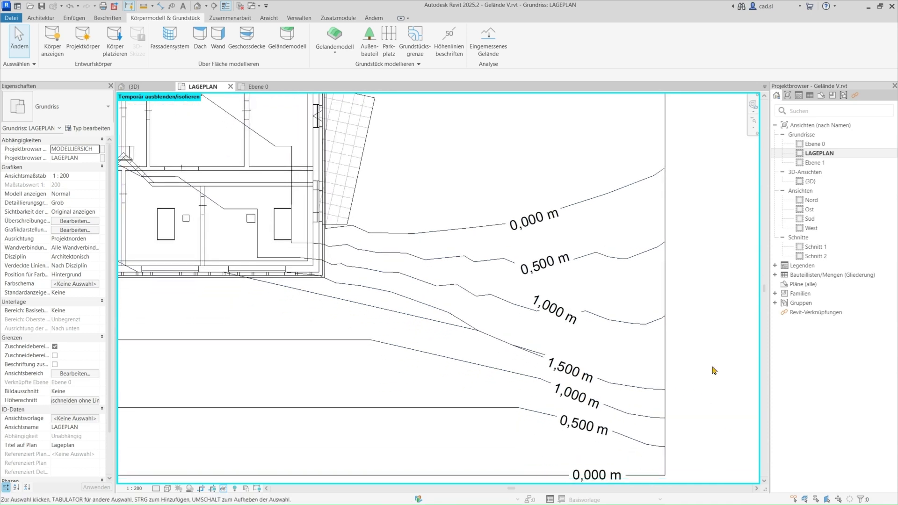
left_click(650, 322)
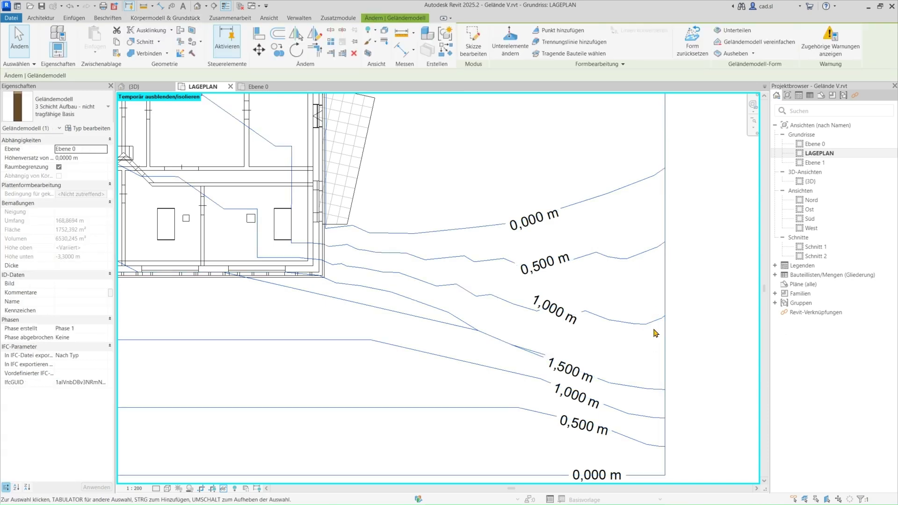
left_click(561, 30)
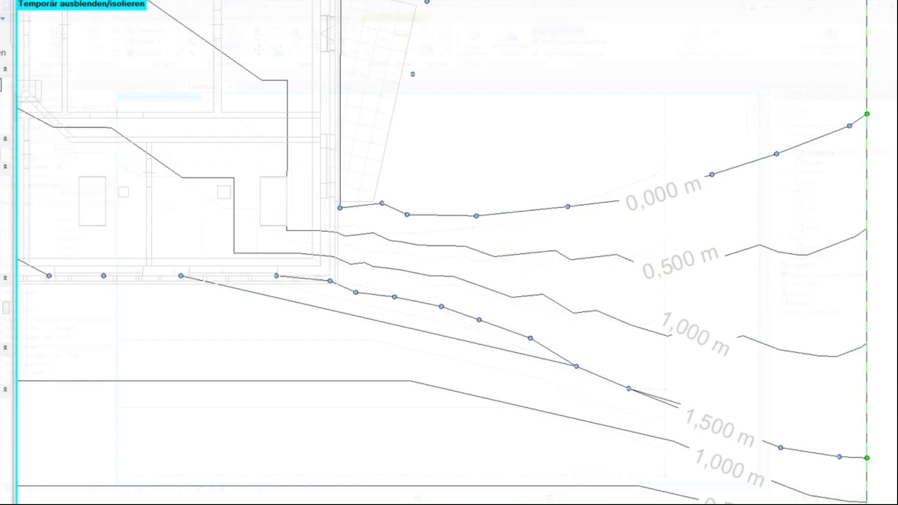
left_click(728, 48)
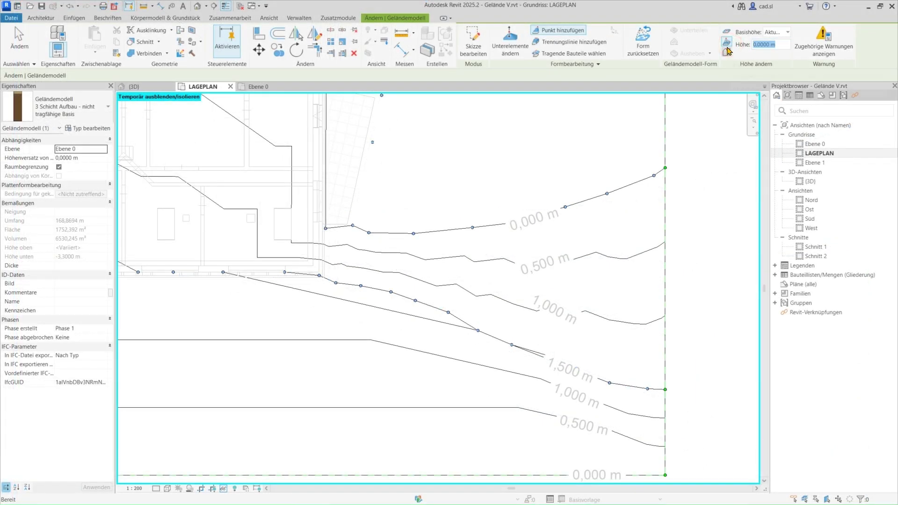
type("0")
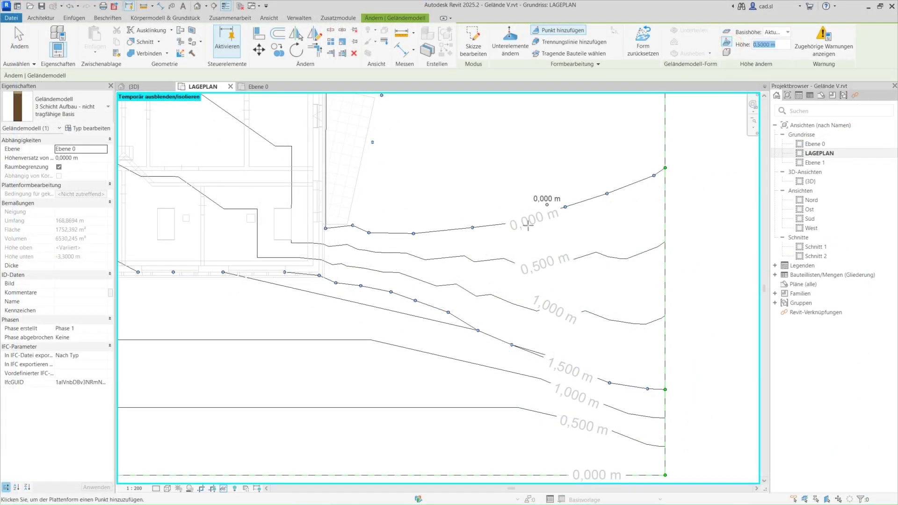
scroll(343, 260, "up", 2)
scroll(343, 260, "up", 2)
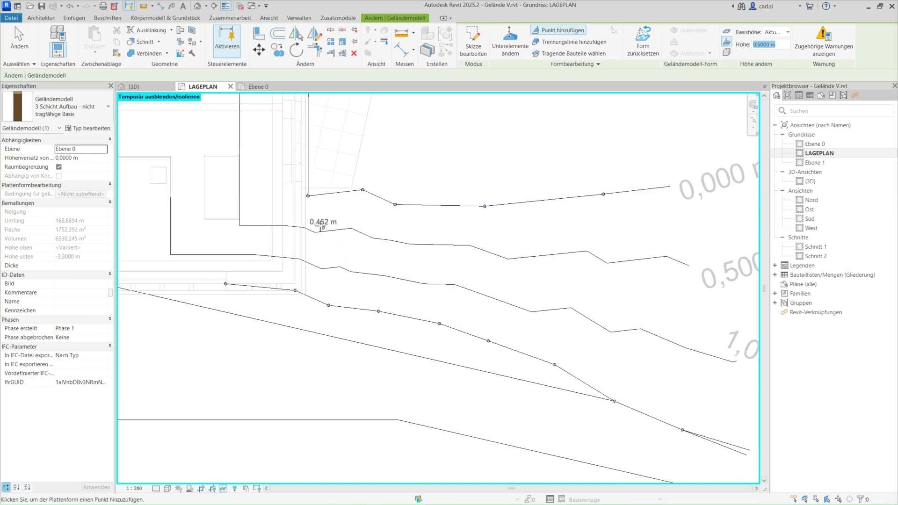
Add height points along the 0,500 m contour and the right terrain edge.
left_click(364, 235)
left_click(418, 238)
left_click(468, 243)
left_click(512, 244)
left_click(601, 249)
middle_click_drag(519, 251, 139, 268)
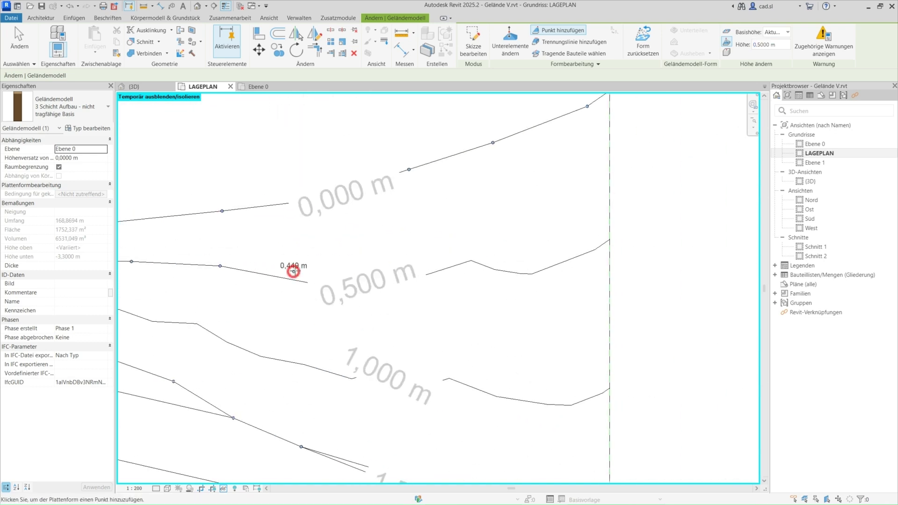
left_click(424, 258)
left_click(477, 247)
left_click(539, 236)
left_click(589, 220)
left_click(609, 214)
Add 1,0 m height points along the 1,000 m contour out to the boundary.
left_click(727, 47)
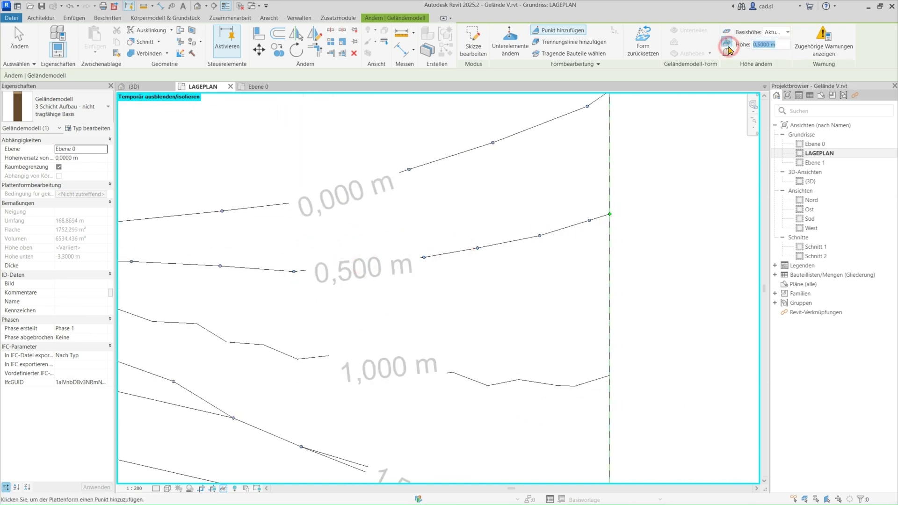
middle_click_drag(123, 304, 243, 248)
scroll(200, 246, "down", 1)
left_click(201, 244)
left_click(283, 258)
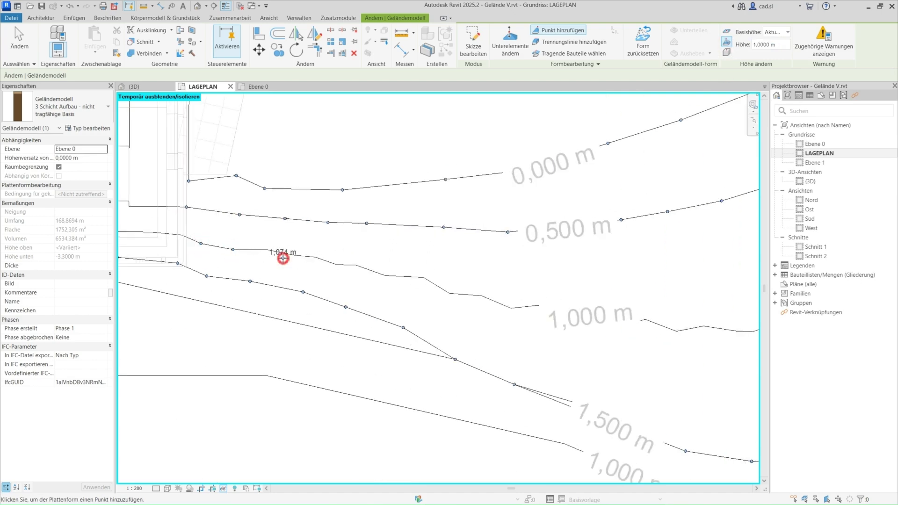
left_click(331, 269)
left_click(376, 279)
left_click(533, 306)
left_click(669, 317)
middle_click_drag(669, 317, 556, 303)
left_click(604, 304)
left_click(646, 306)
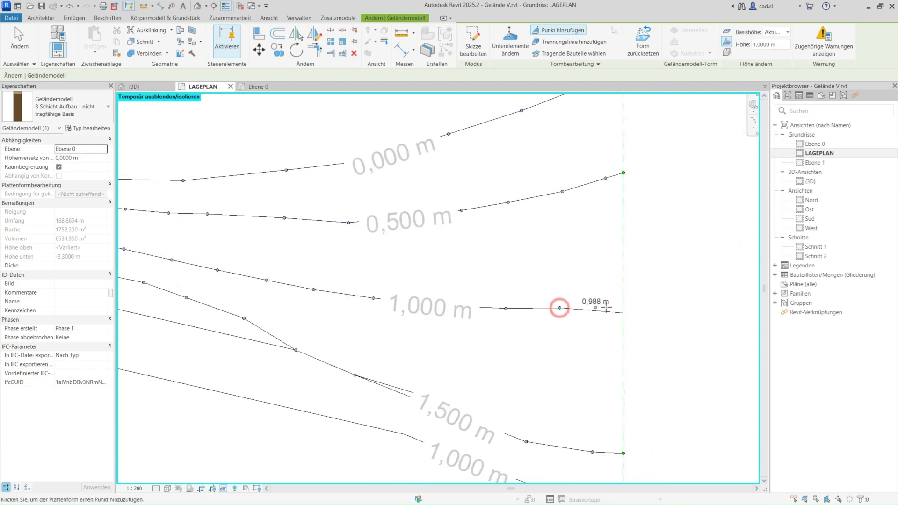
scroll(606, 302, "down", 2)
scroll(606, 301, "down", 3)
Add four 1,0 m height points along the left boundary.
middle_click_drag(140, 182, 295, 180)
left_click(379, 219)
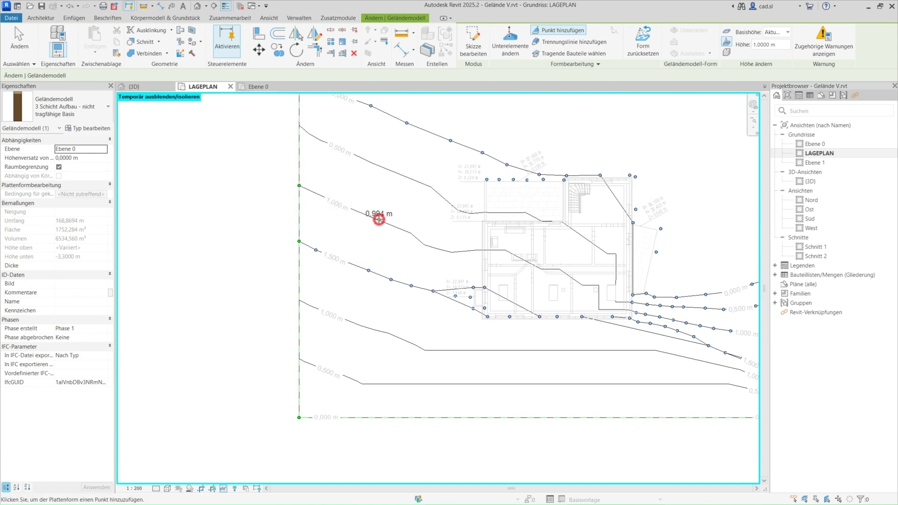
left_click(412, 234)
left_click(451, 245)
left_click(475, 251)
Set the point height to 0,5 m, add points at the top-left edge, and finish editing.
double_click(766, 44)
type("0,5")
key("Return")
left_click(299, 125)
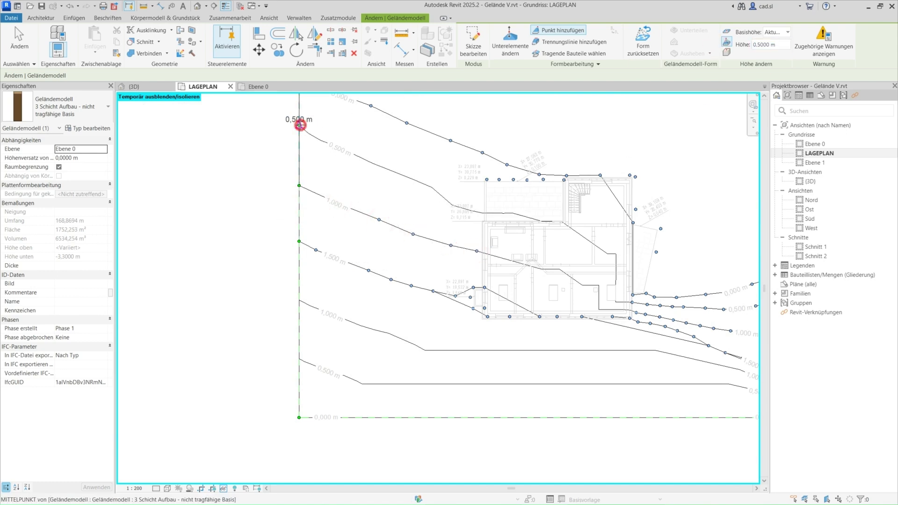
left_click(392, 172)
scroll(435, 199, "up", 2)
left_click(414, 187)
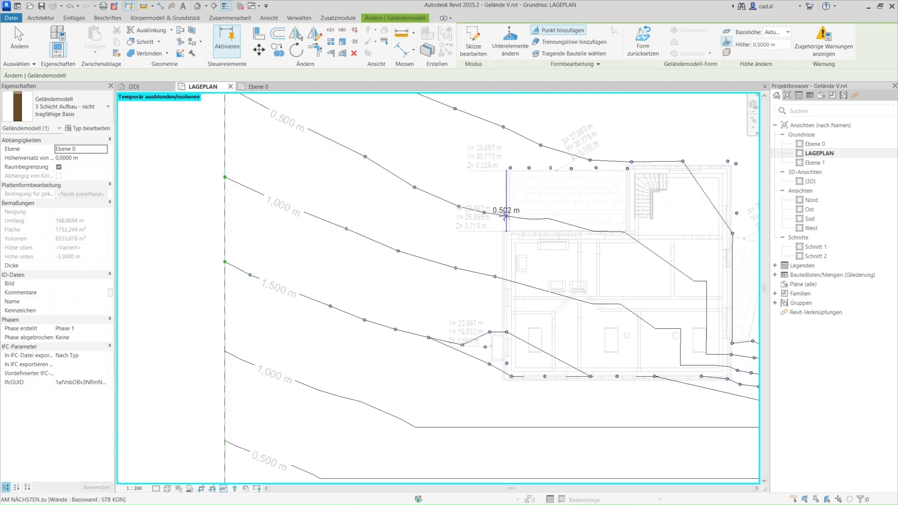
key("Escape")
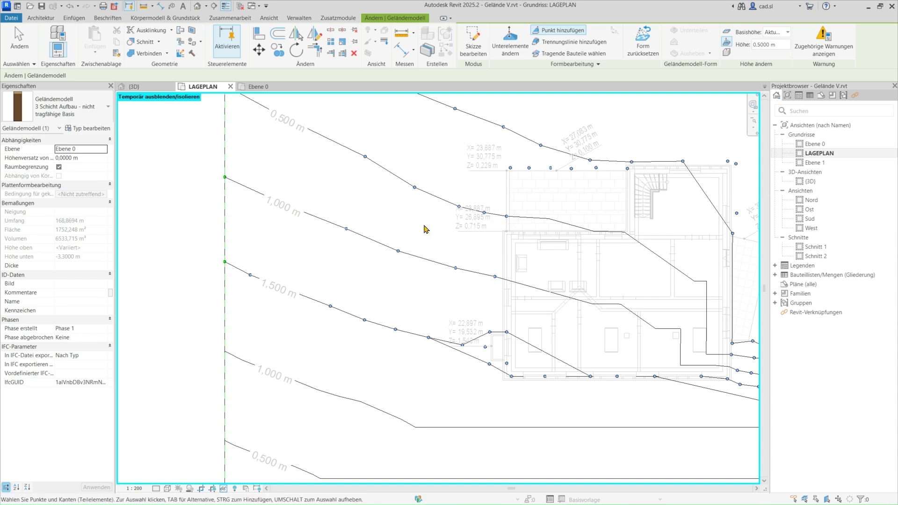
key("Escape")
Switch to the 3D view and orbit to an isometric angle on the terrain.
key("3")
key("d")
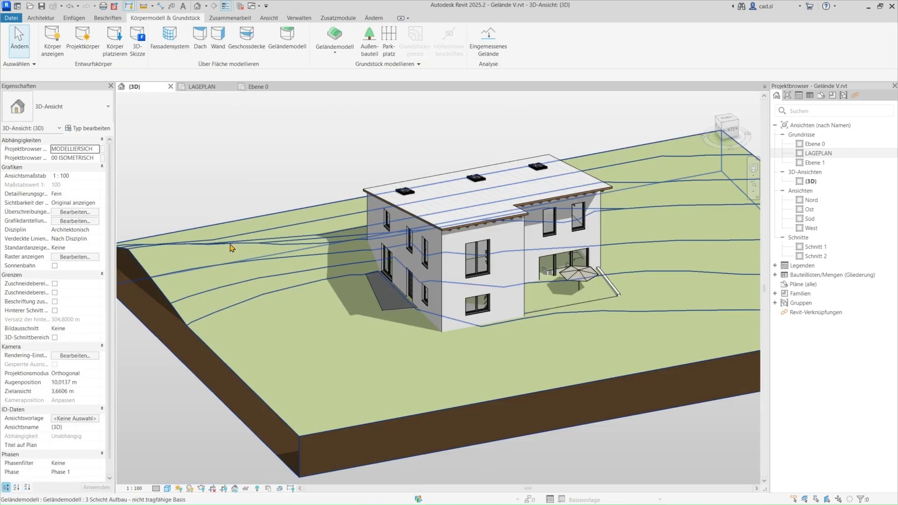
mouse_move(223, 159)
middle_mouse_down("shift")
mouse_move(271, 175)
mouse_move(301, 150)
mouse_move(236, 158)
mouse_move(156, 148)
middle_mouse_up("shift")
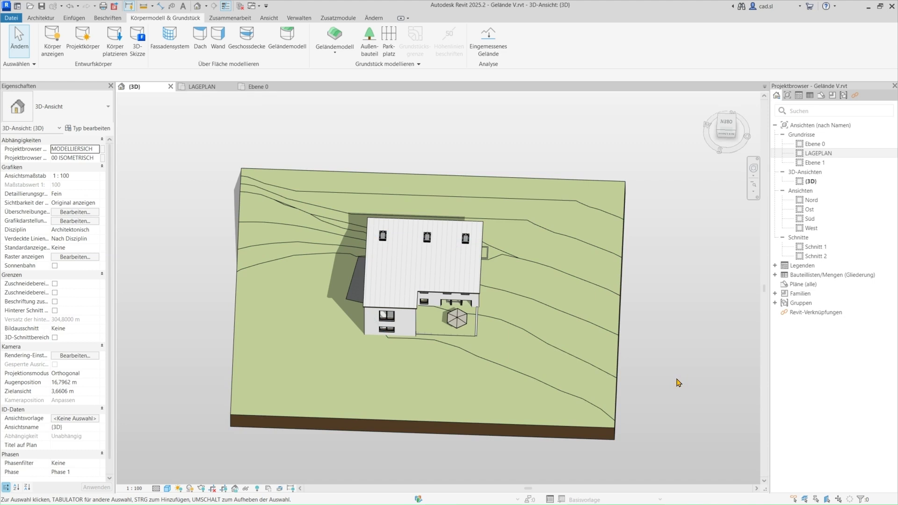
mouse_move(186, 441)
middle_mouse_down("shift")
mouse_move(242, 459)
mouse_move(279, 379)
middle_mouse_up("shift")
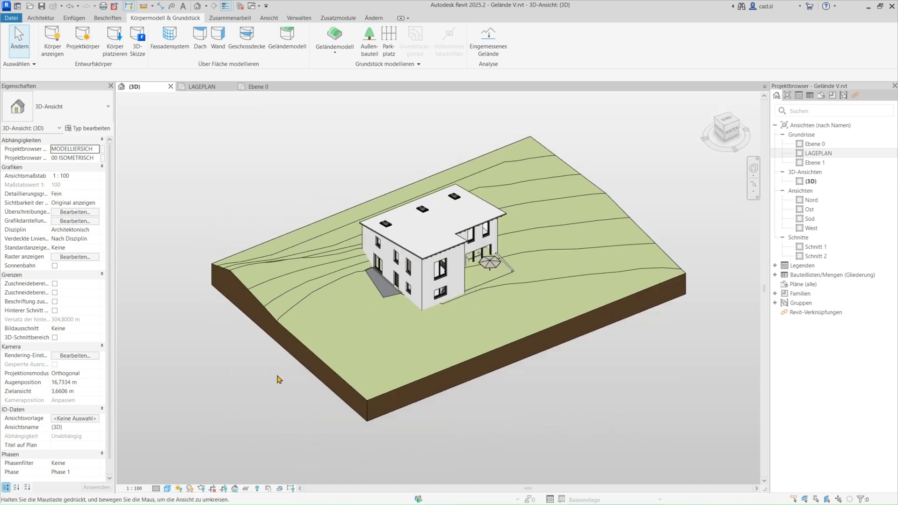
Enable the 3D section box and drag its face to cut through the house.
left_click(55, 338)
left_click(284, 373)
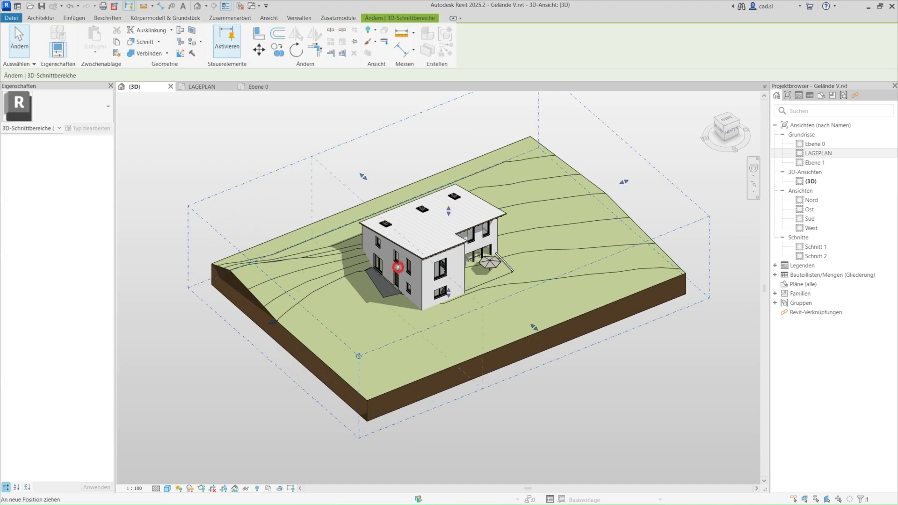
left_click_drag(398, 267, 411, 250)
scroll(333, 432, "up", 5)
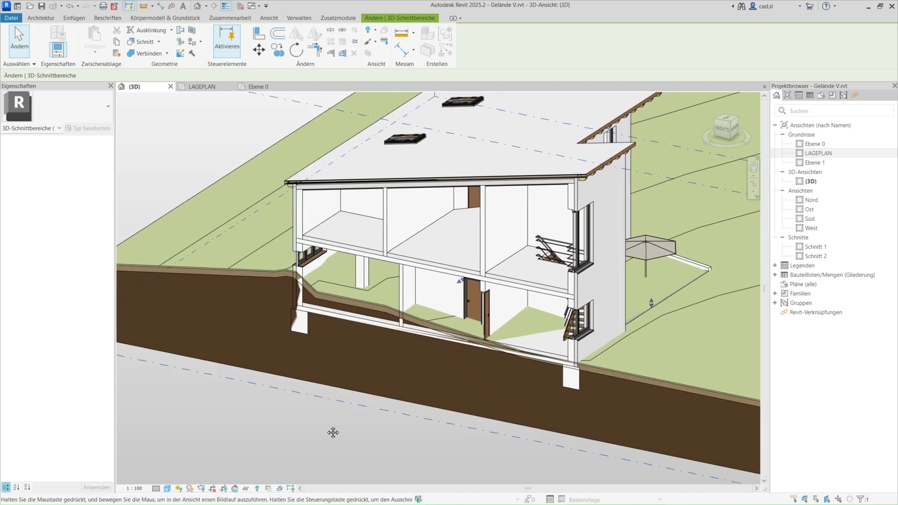
middle_click_drag(333, 433, 328, 444)
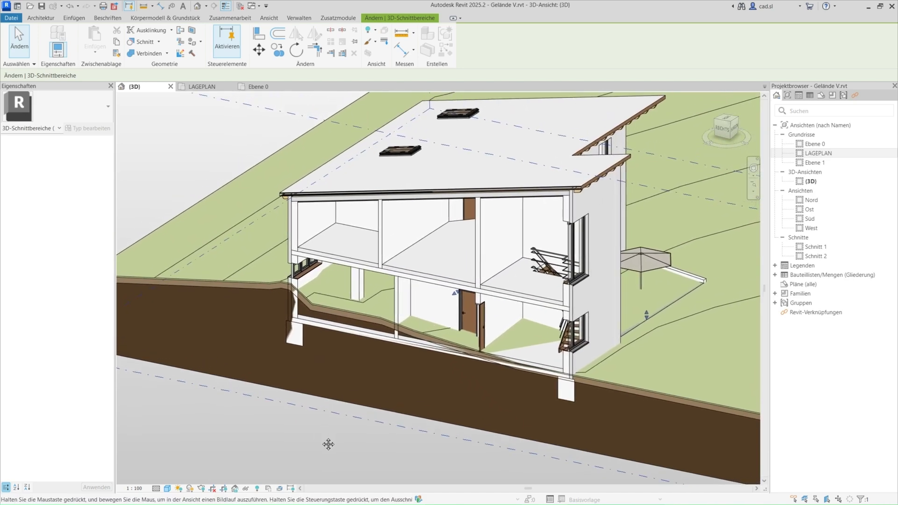
scroll(244, 376, "down", 3)
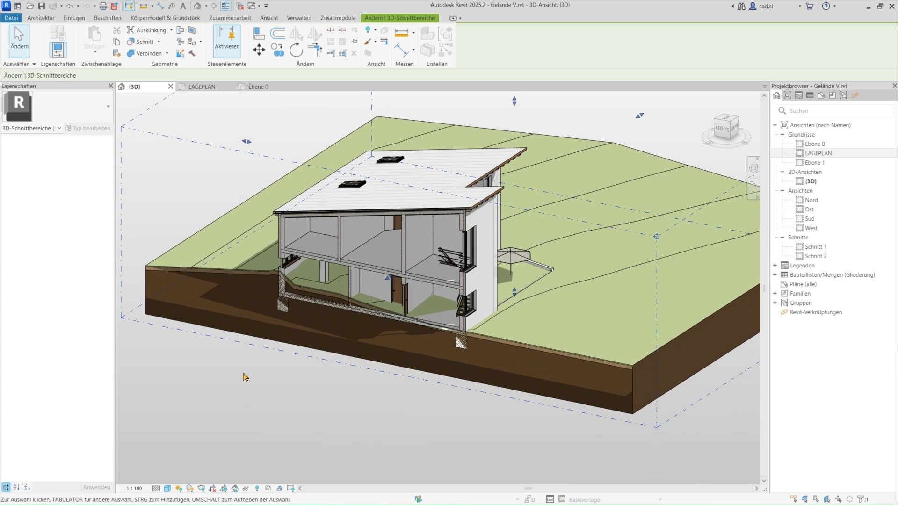
left_click(216, 380)
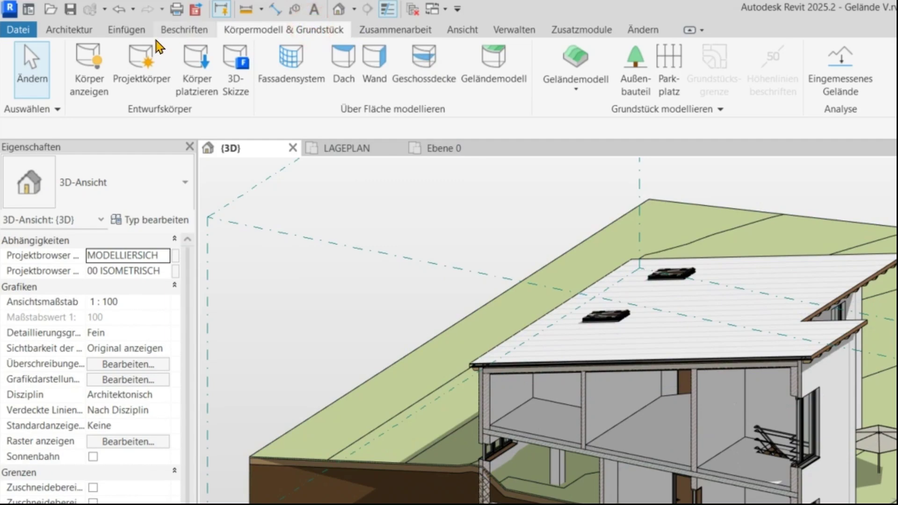
left_click(89, 85)
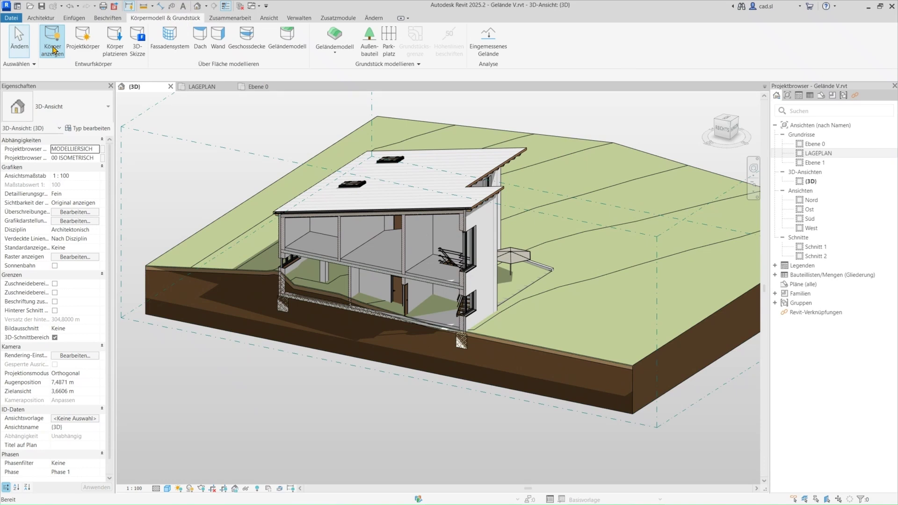
Create an in-place mass named Abzugskörper and open the Ebene 0 floor plan.
left_click(80, 40)
type("Abzugskörper")
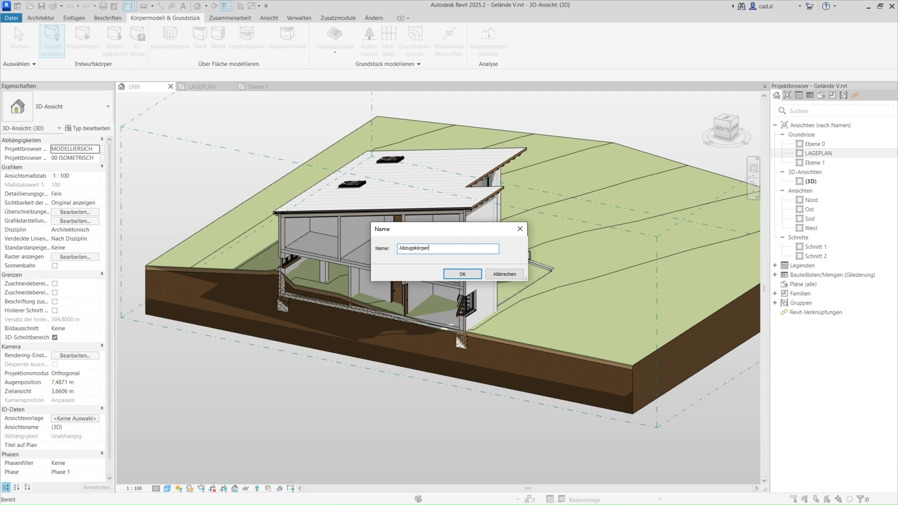
left_click(461, 274)
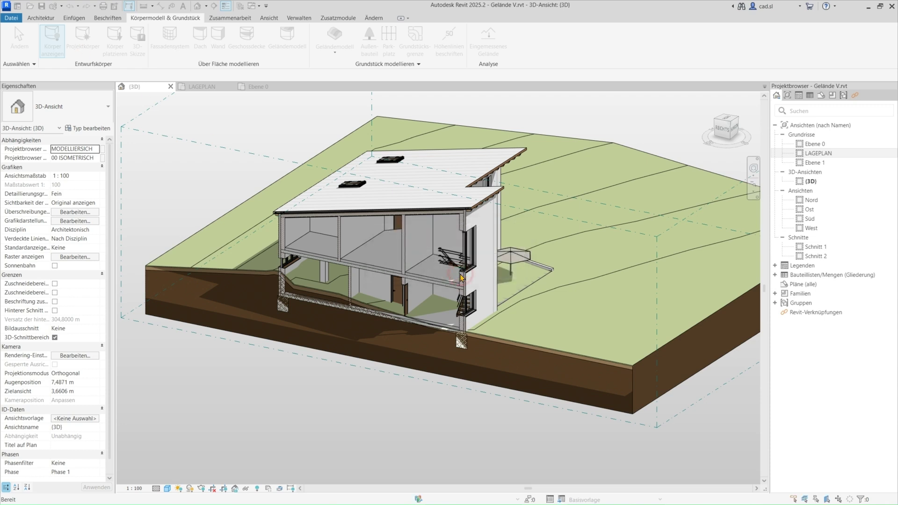
double_click(806, 144)
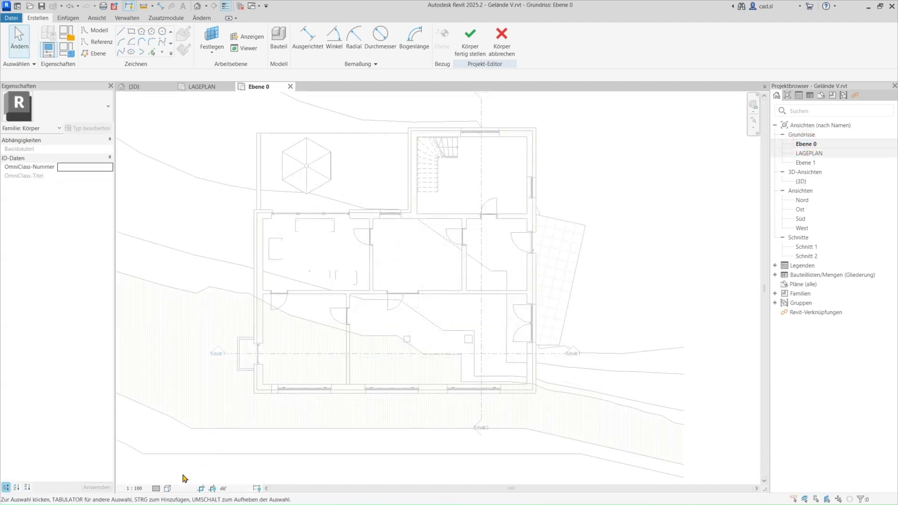
left_click(167, 488)
Change the plan's visual style and draw the outline's right side and top edge, 0.75 m outside the walls.
left_click(185, 437)
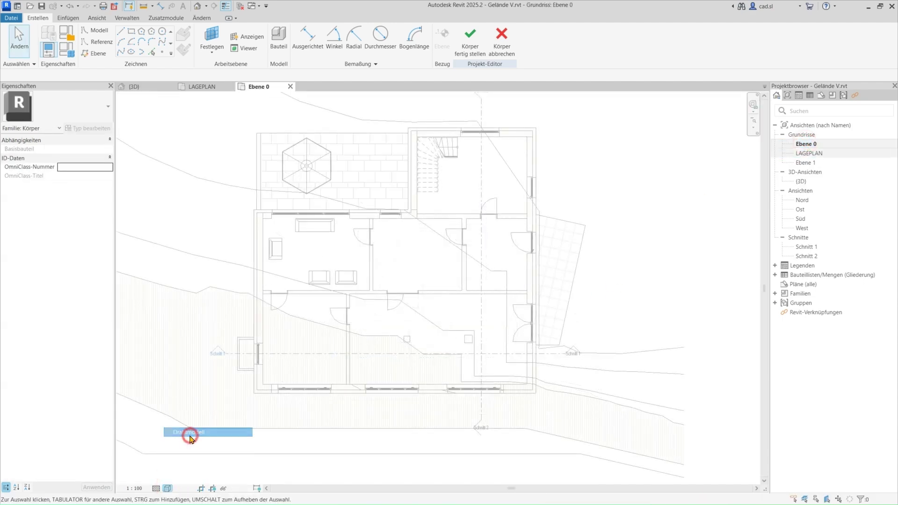
left_click(120, 31)
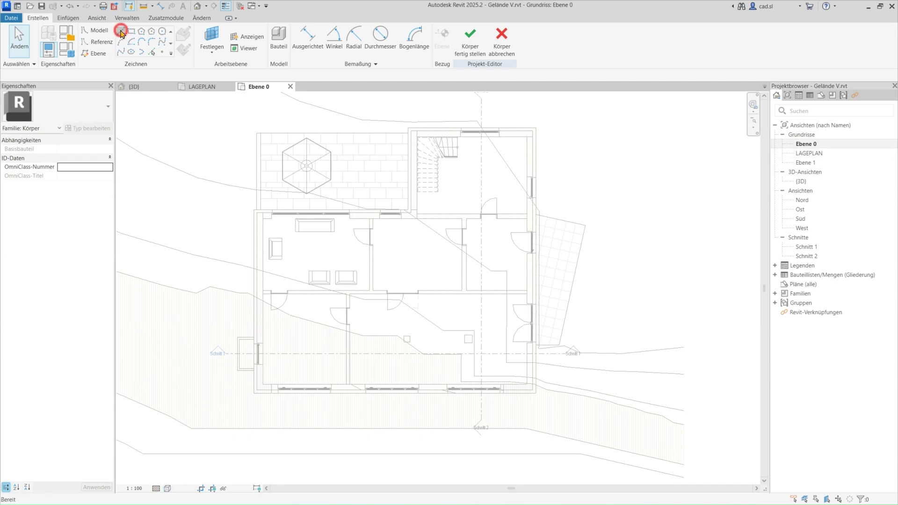
left_click(536, 394)
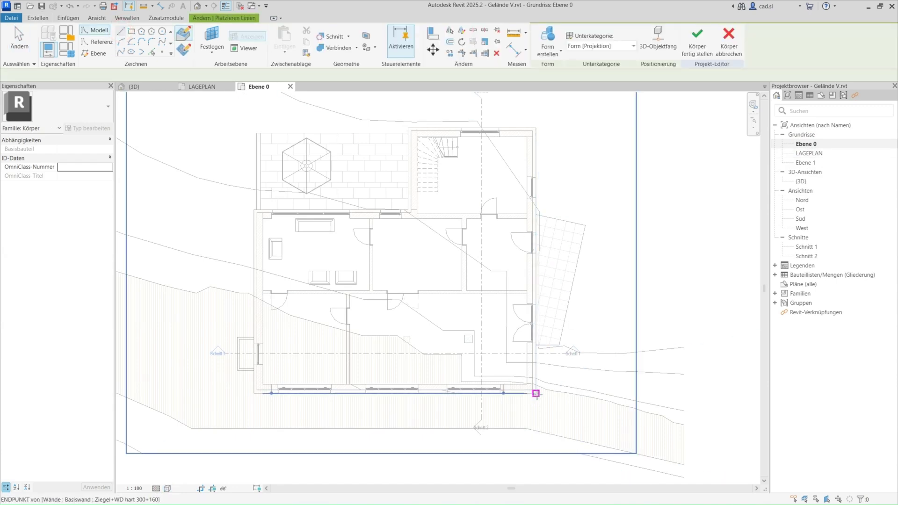
left_click(536, 129)
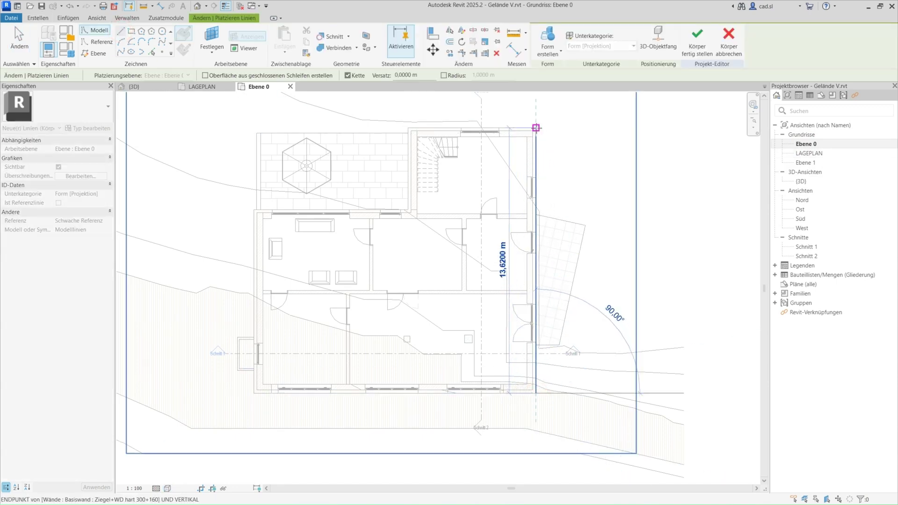
scroll(411, 126, "up", 3)
scroll(407, 126, "up", 2)
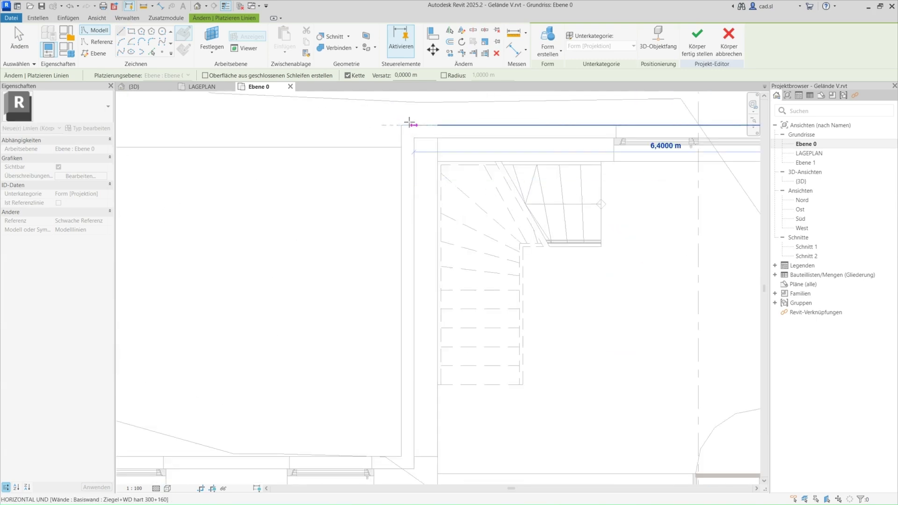
left_click(402, 125)
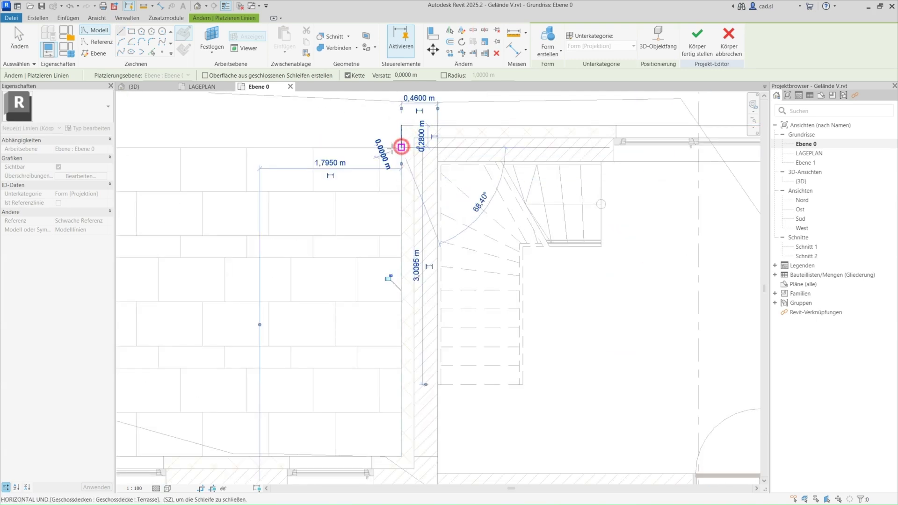
scroll(392, 150, "down", 2)
Draw the terrace-side lines, close the eight-line loop, and select all outline lines.
middle_click_drag(307, 164, 532, 166)
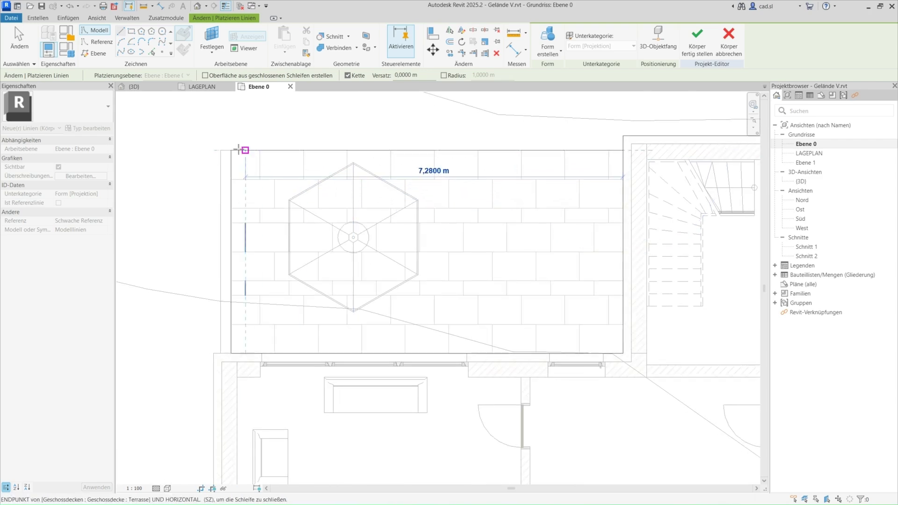
left_click(234, 150)
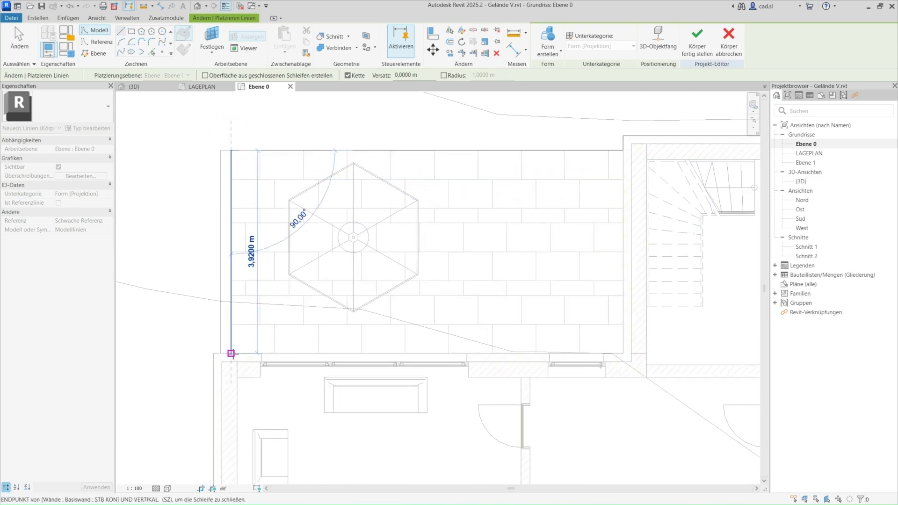
left_click(237, 353)
scroll(216, 356, "down", 4)
middle_click_drag(215, 355, 230, 178)
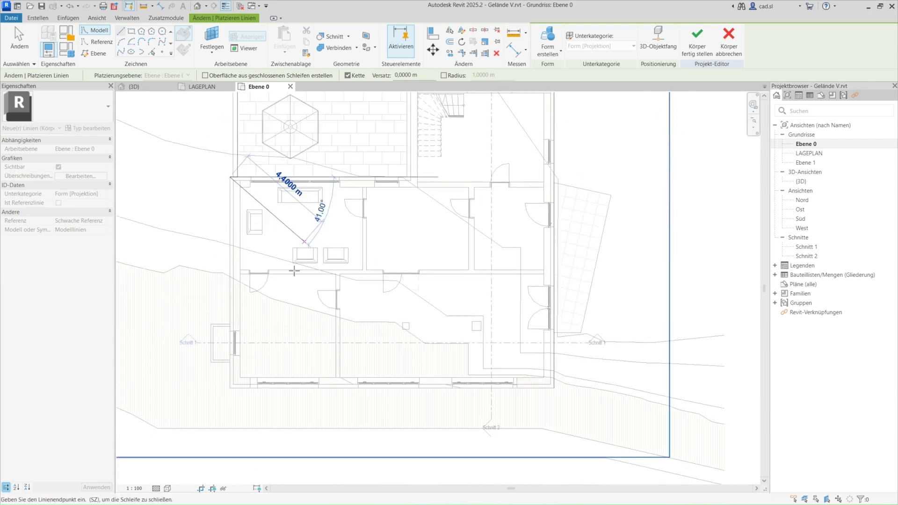
scroll(232, 388, "down", 3)
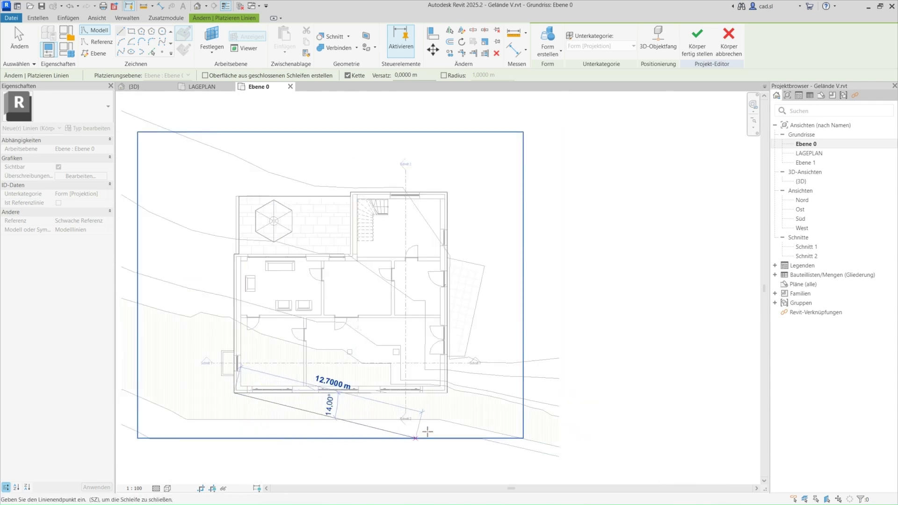
left_click(449, 394)
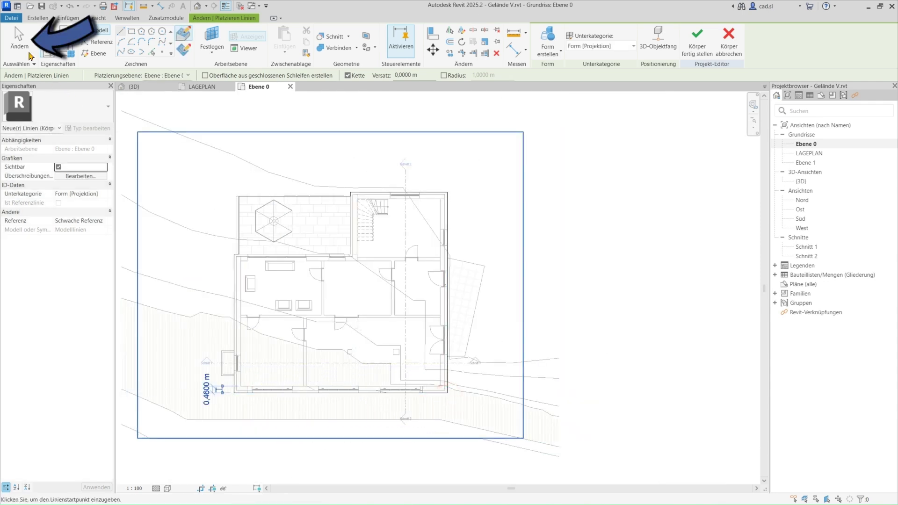
left_click(16, 36)
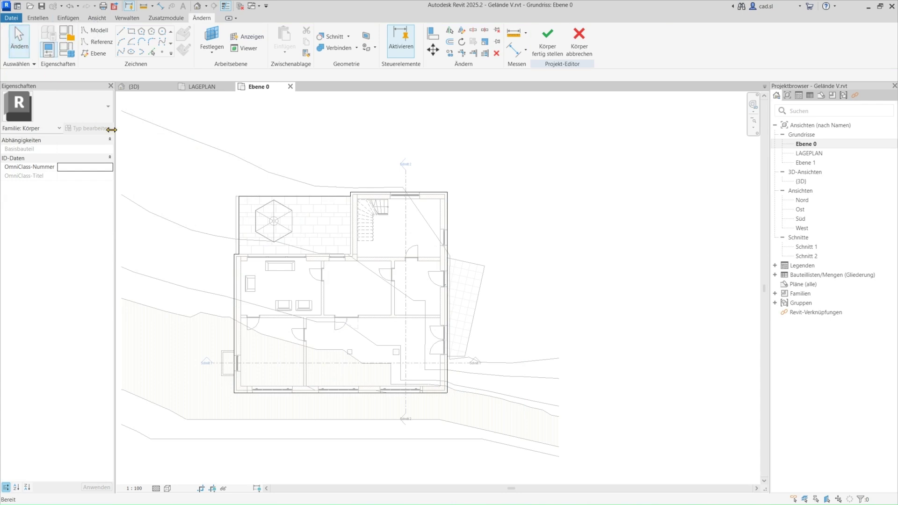
mouse_move(152, 146)
left_mouse_down()
mouse_move(355, 370)
mouse_move(512, 438)
left_mouse_up()
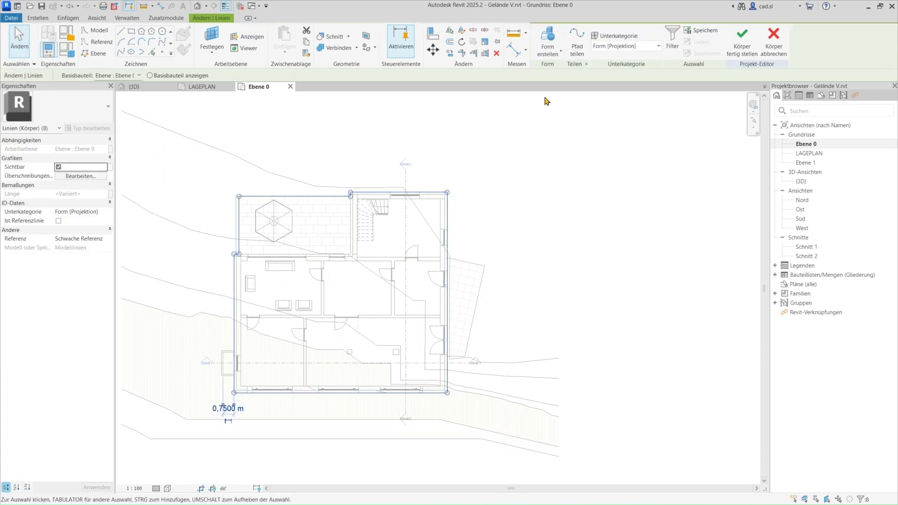
Show the Form erstellen choices for the selected lines.
left_click(543, 55)
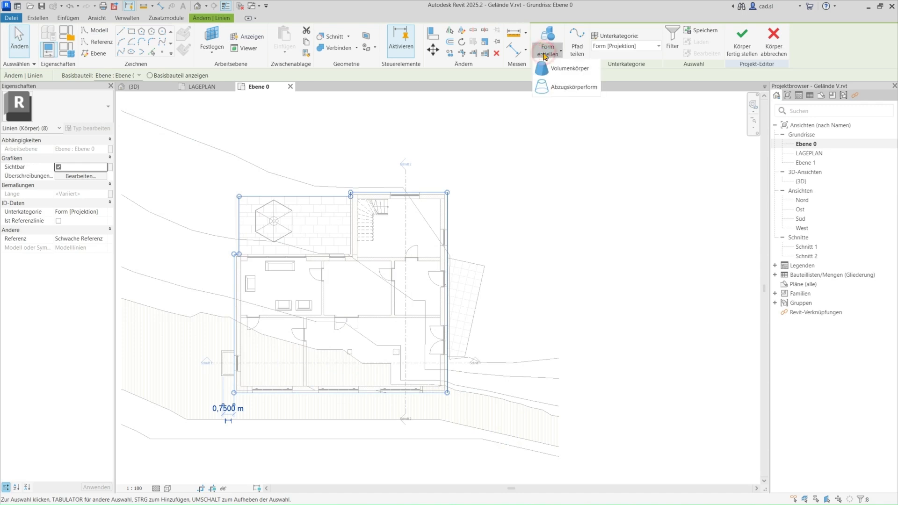
Make the outline a void form (Abzugskörperform), raise its top above the roof, and open Schnitt 1.
left_click(568, 88)
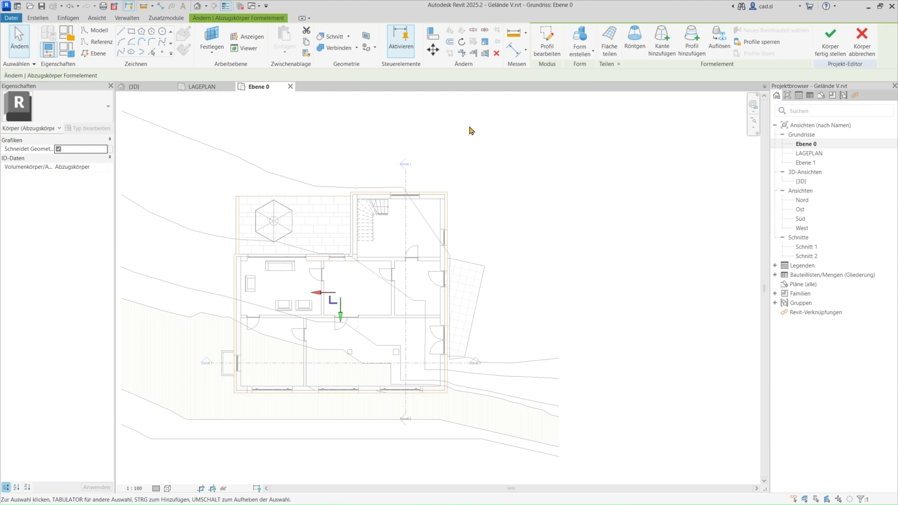
left_click(145, 86)
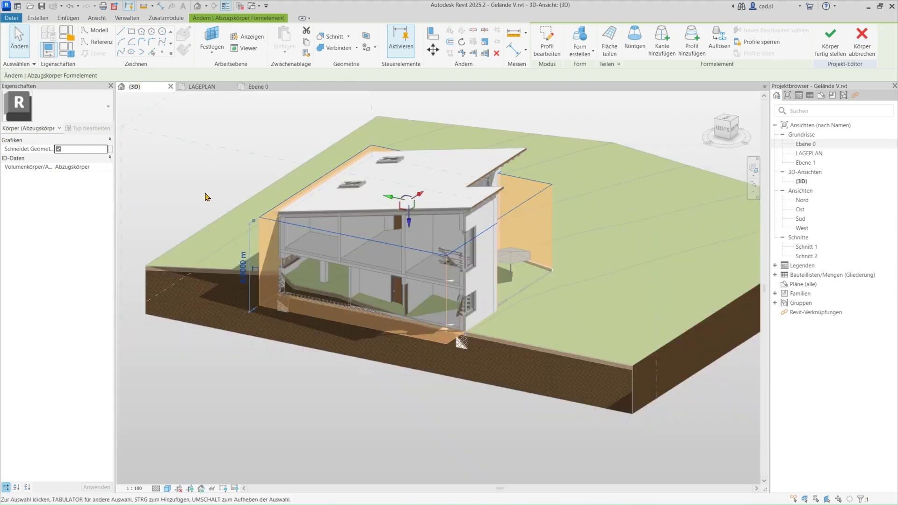
middle_click_drag(198, 168, 152, 165, "shift")
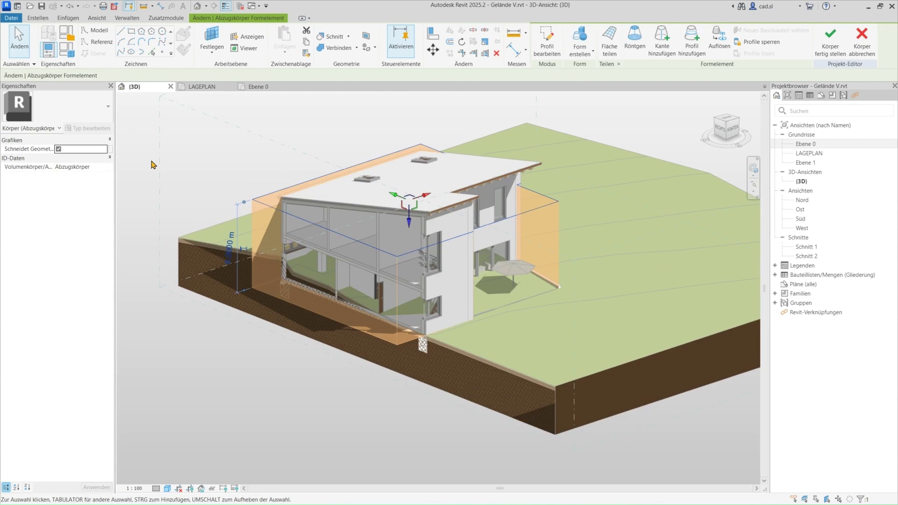
left_click(407, 209)
mouse_move(407, 210)
left_mouse_down()
mouse_move(417, 176)
mouse_move(408, 180)
left_mouse_up()
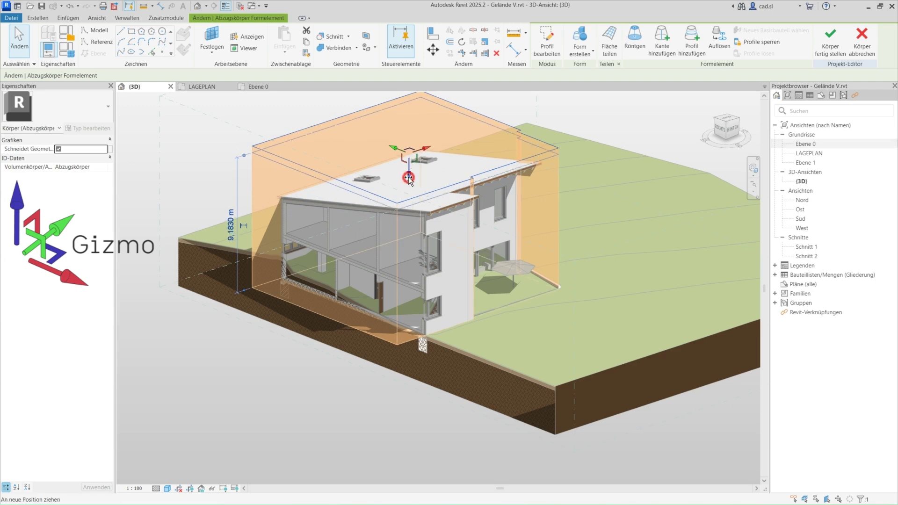
mouse_move(305, 266)
middle_mouse_down("shift")
mouse_move(549, 206)
mouse_move(771, 279)
middle_mouse_up("shift")
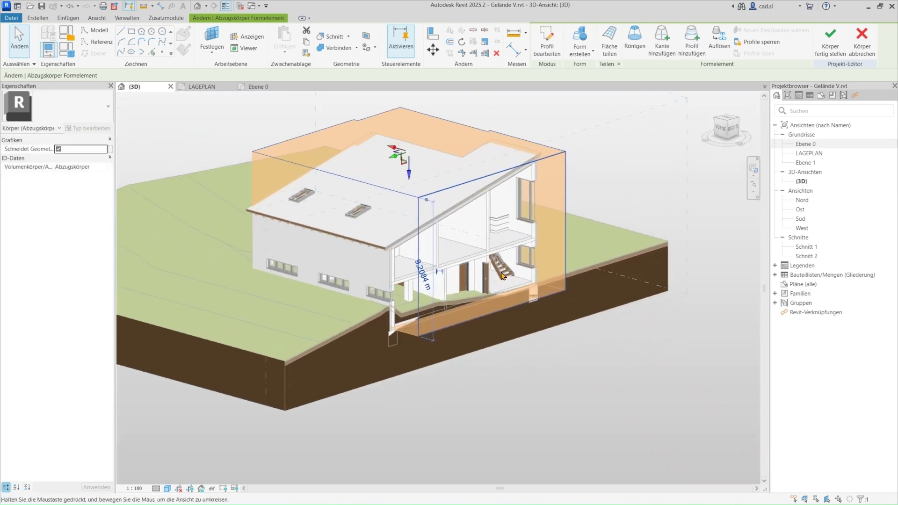
double_click(805, 247)
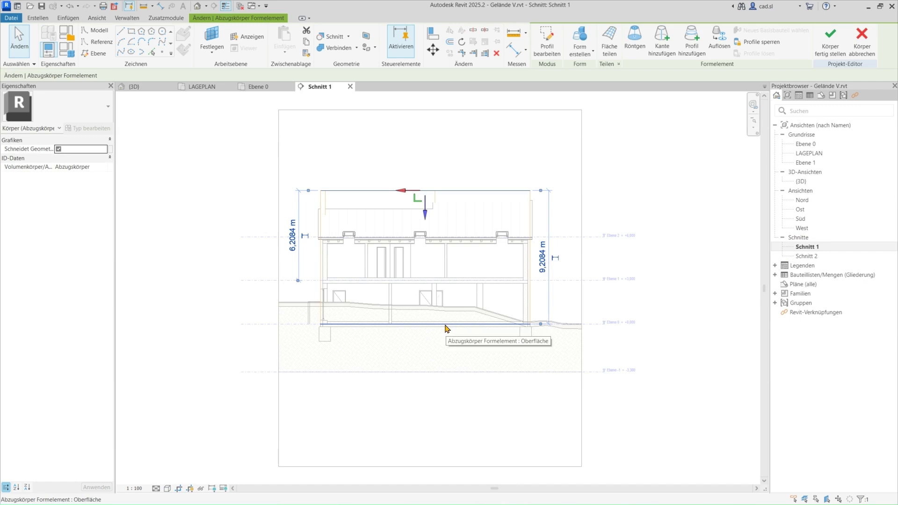
Lower the void's bottom face 0.2 m in Schnitt 1, making the form 9.4084 m tall.
left_click(445, 328)
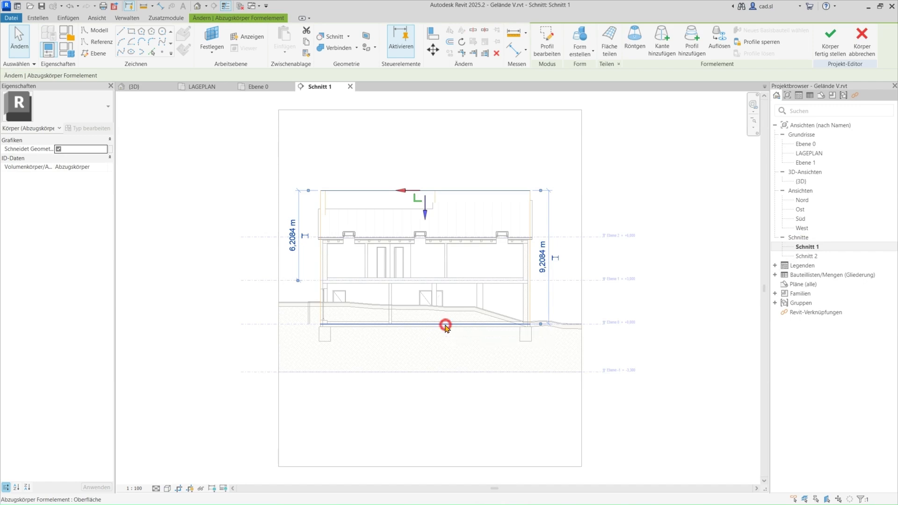
scroll(419, 346, "up", 3)
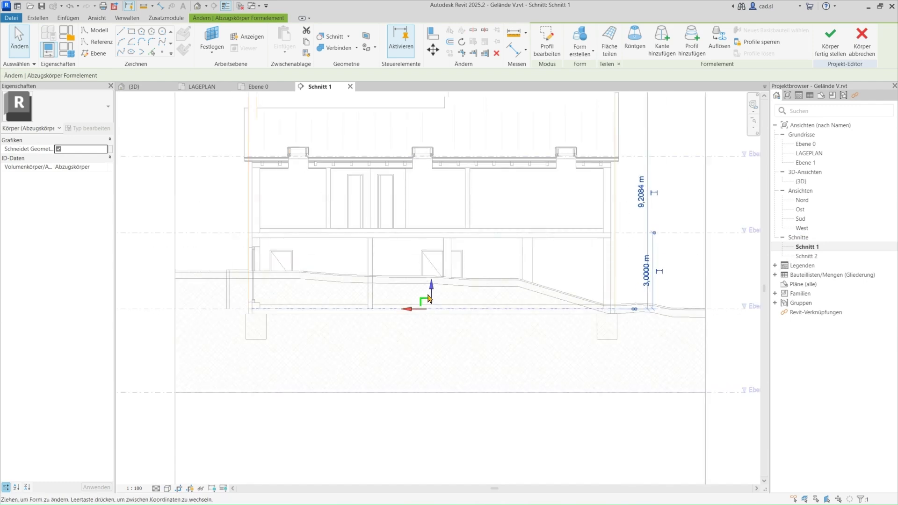
left_click_drag(431, 287, 431, 294)
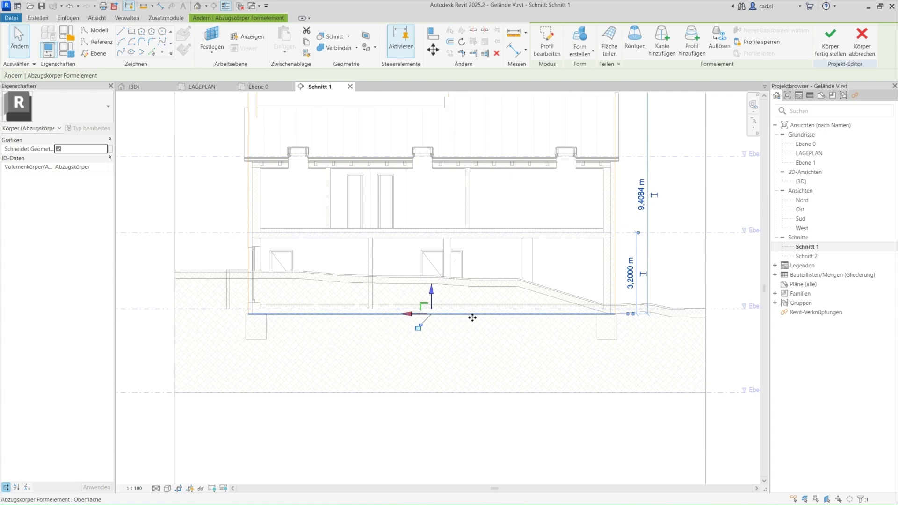
scroll(457, 353, "down", 2)
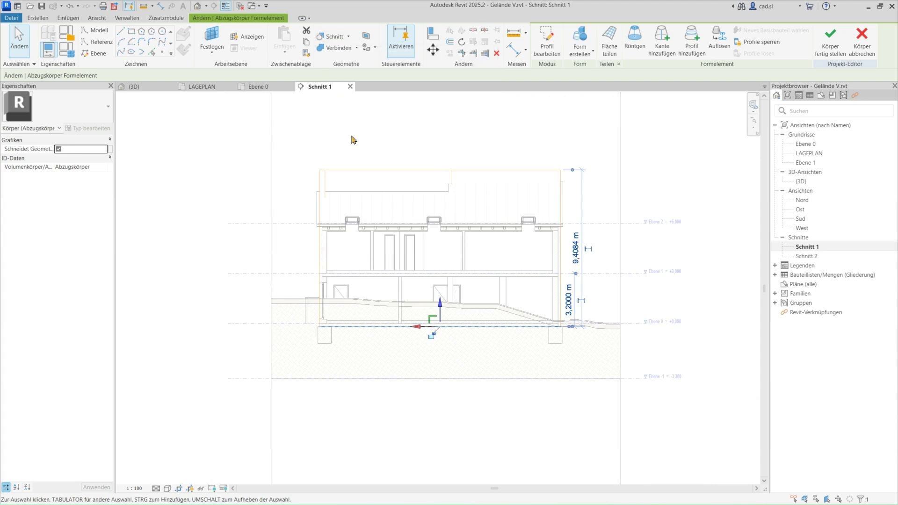
Cut the terrain with the void form using Geometrie > Schnitt.
left_click(330, 37)
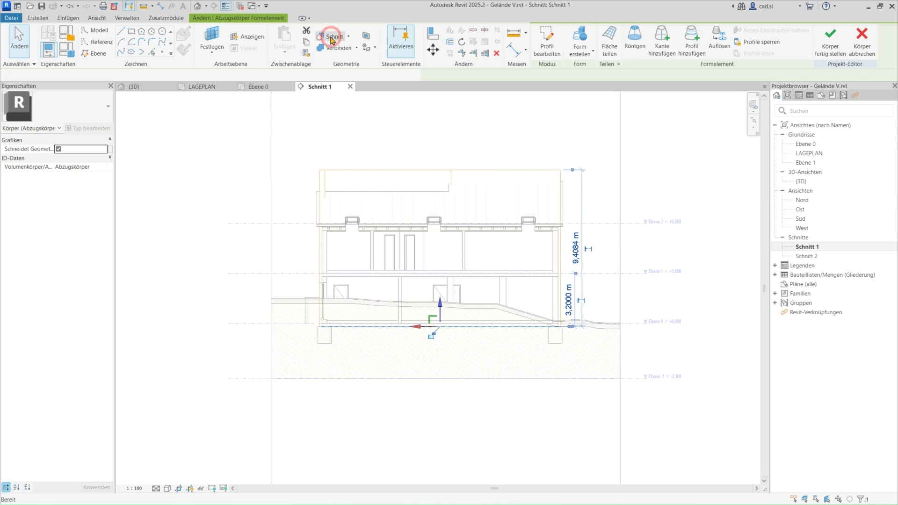
left_click(291, 301)
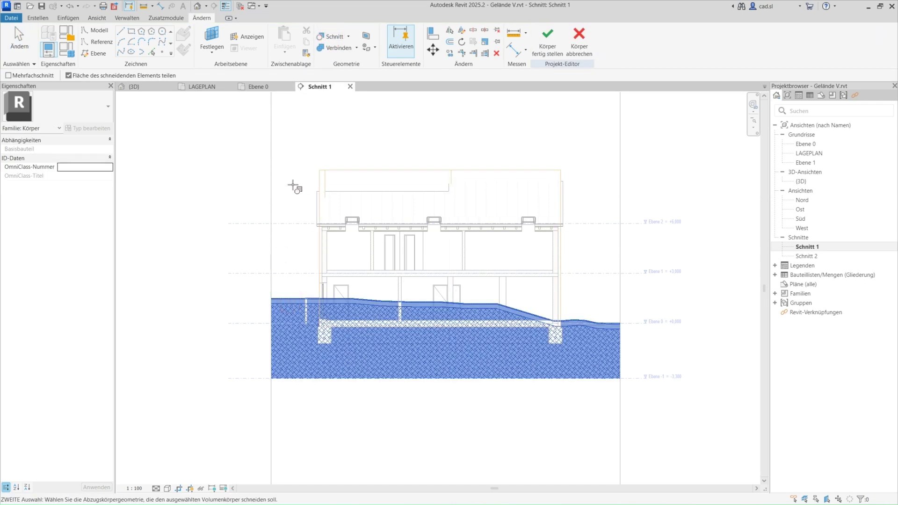
left_click(315, 169)
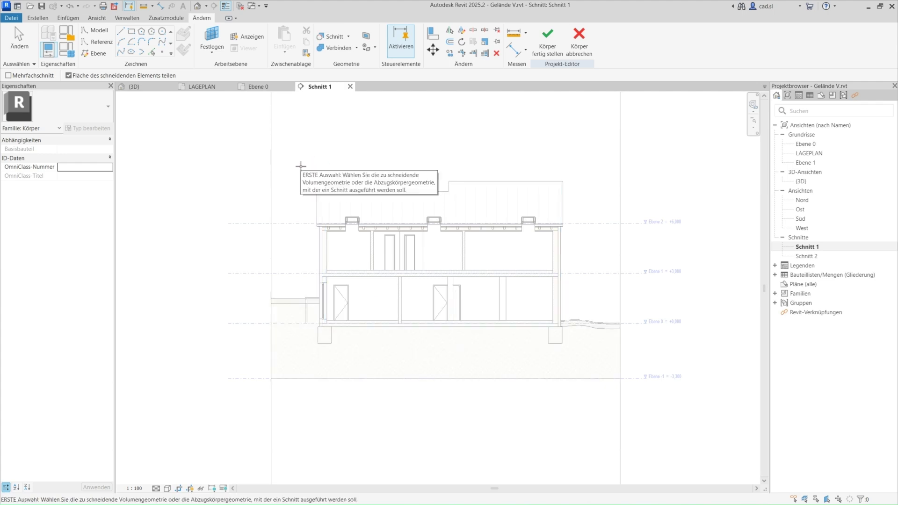
Finish the mass and dismiss the missing mass geometry warning.
left_click(545, 51)
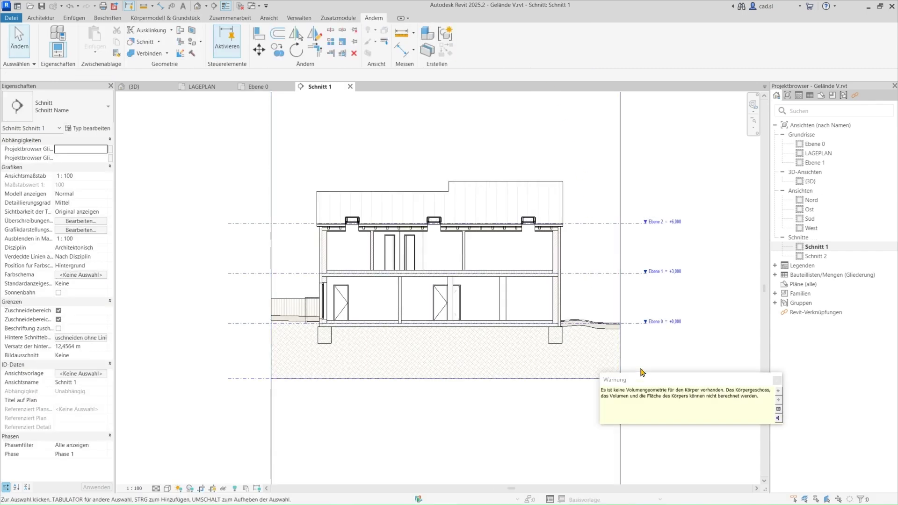
left_click(621, 376)
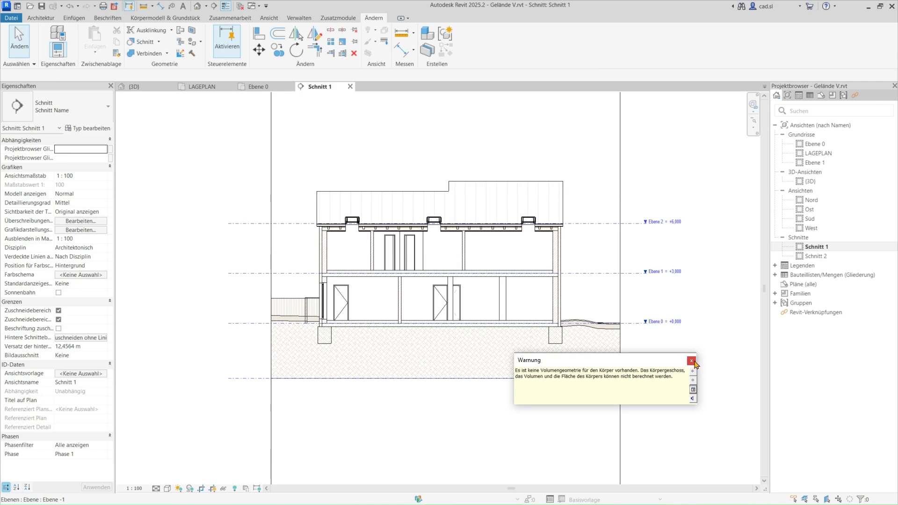
left_click(693, 361)
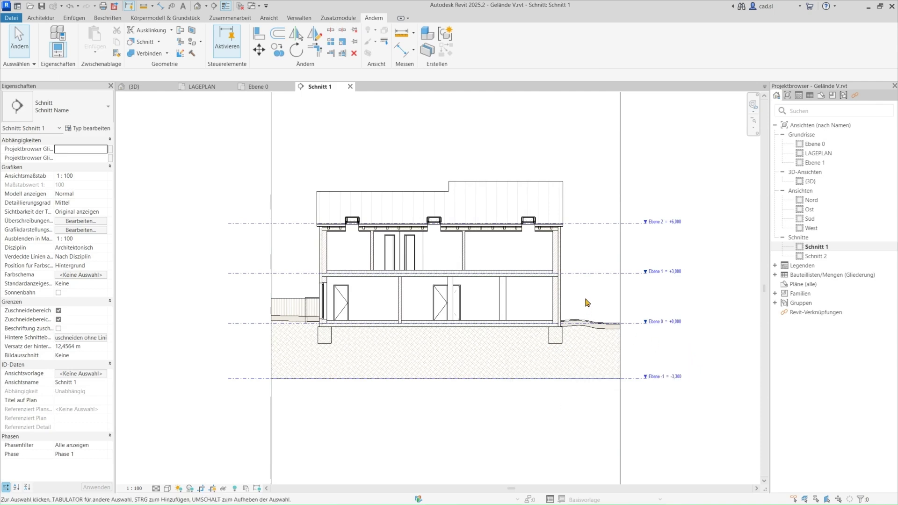
Turn on the 3D section box in {3D} and shrink it to a strip across the house.
left_click(134, 86)
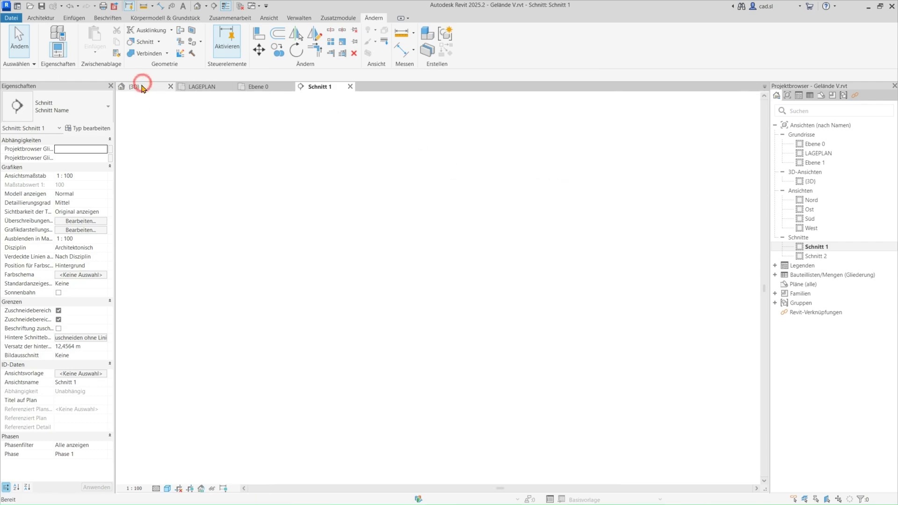
left_click(54, 337)
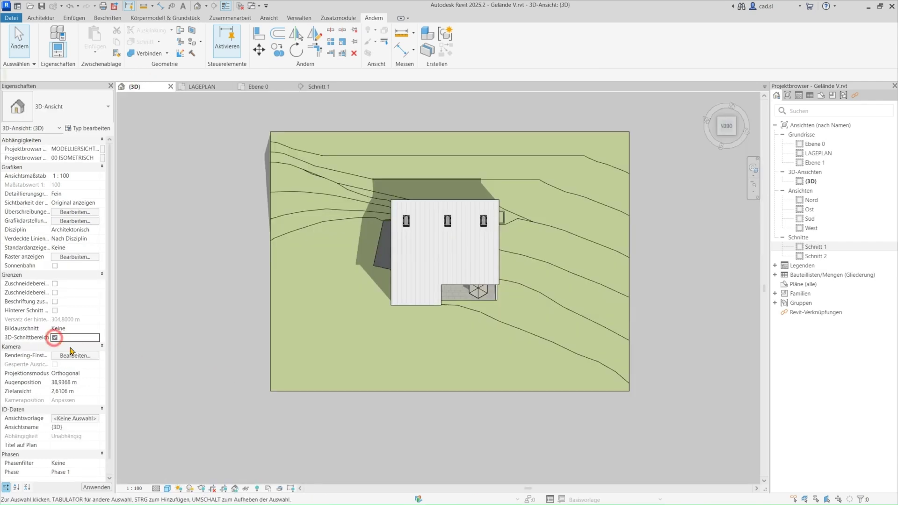
left_click(408, 403)
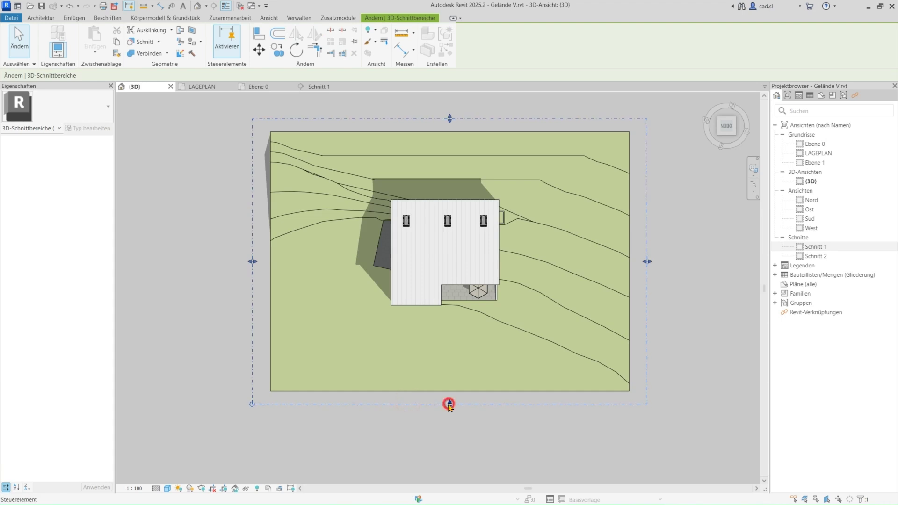
left_click_drag(450, 403, 438, 311)
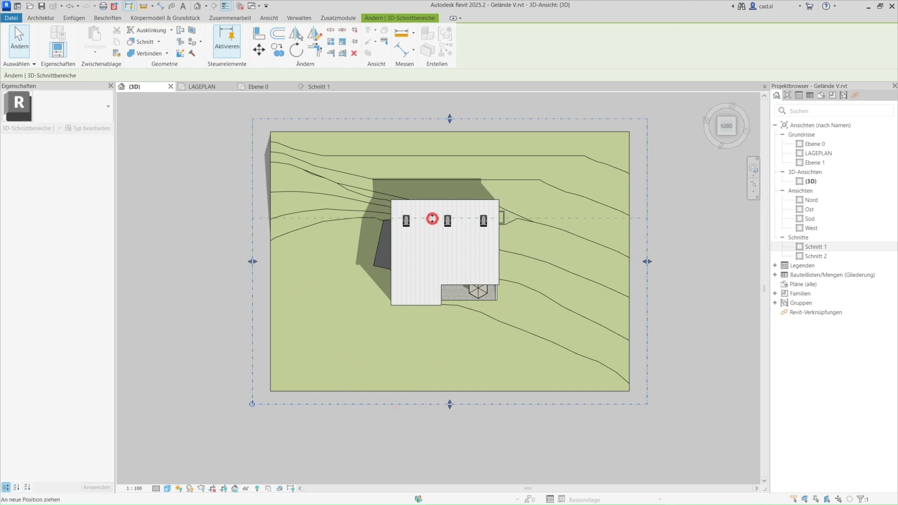
Orbit and zoom to inspect the cut terrain, then return to section Schnitt 1.
middle_click_drag(493, 411, 460, 223, "shift")
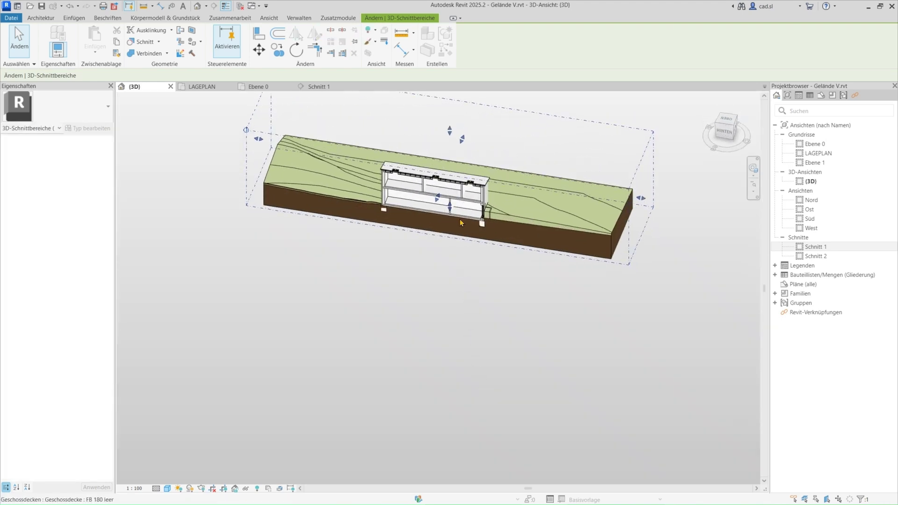
scroll(461, 223, "up", 2)
scroll(447, 256, "up", 4)
scroll(418, 397, "up", 3)
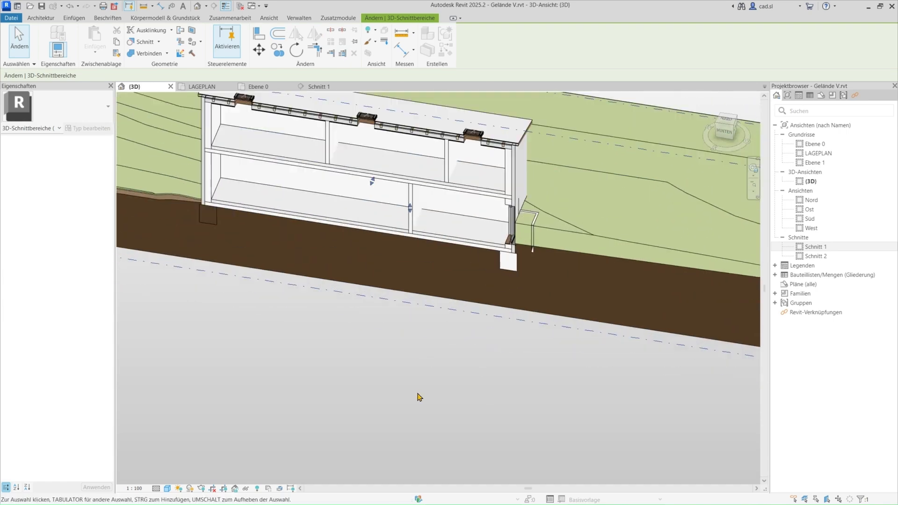
scroll(545, 168, "up", 3)
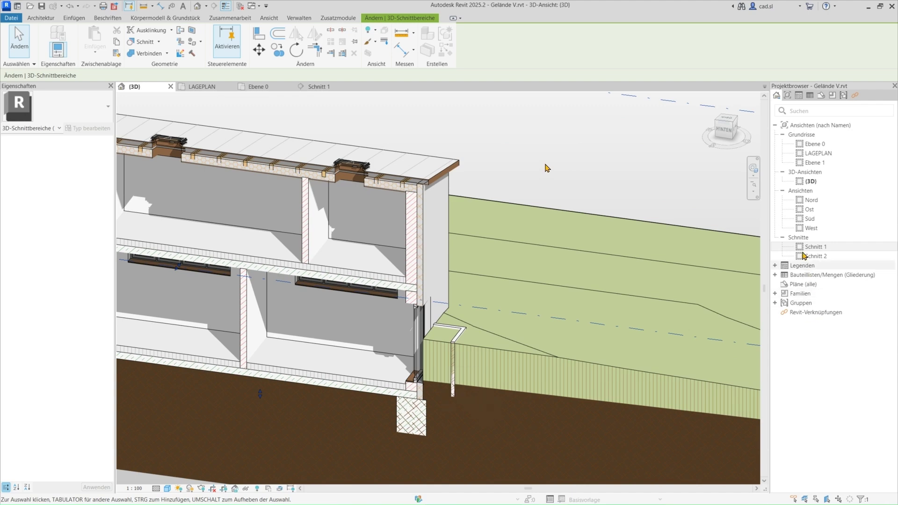
double_click(815, 246)
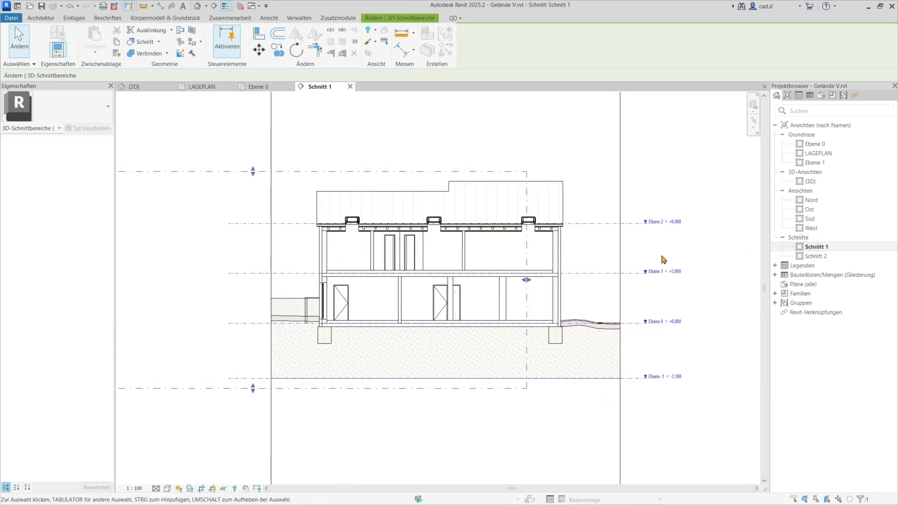
scroll(673, 304, "up", 5)
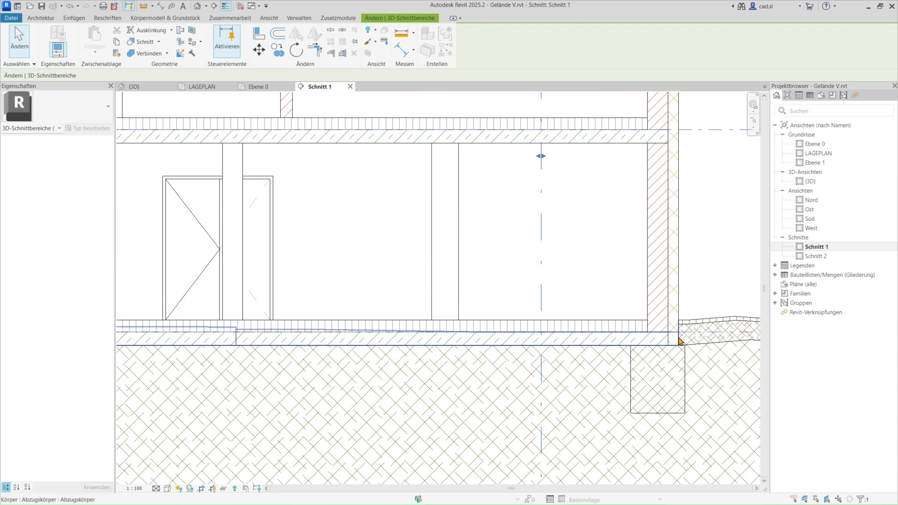
left_click(678, 337)
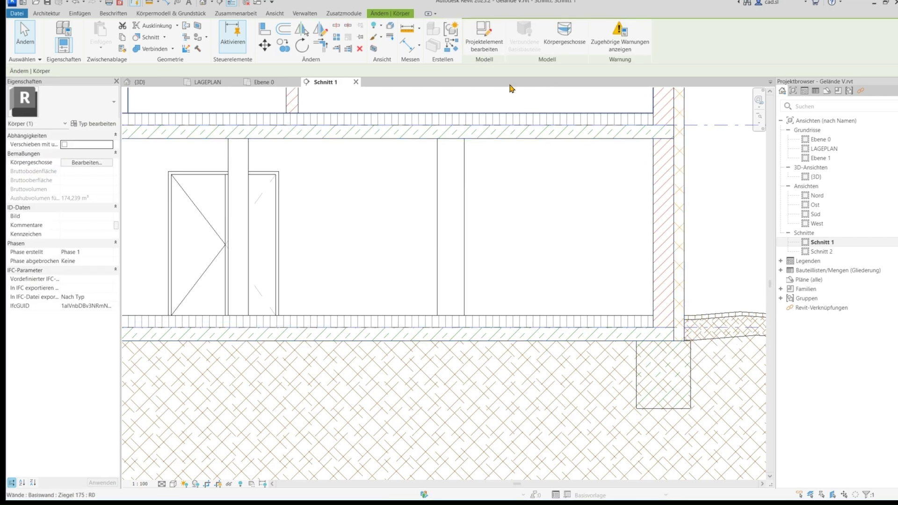
left_click(482, 37)
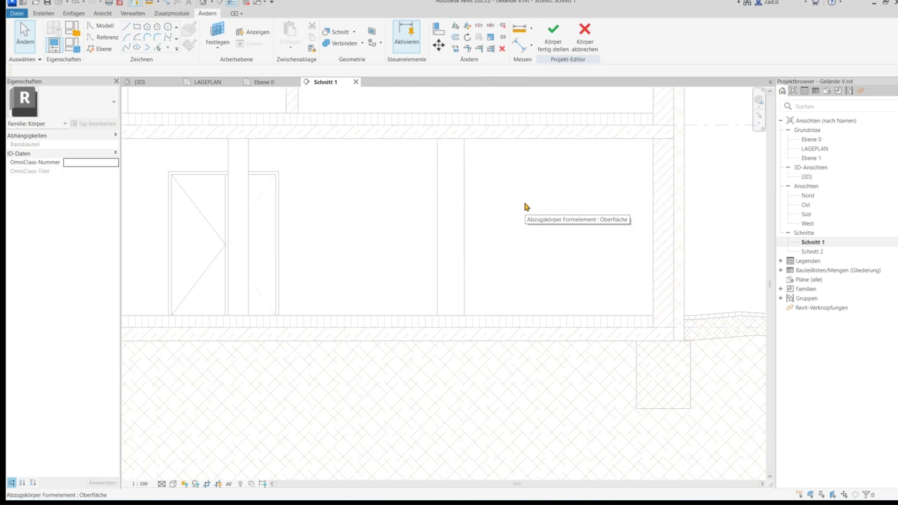
left_click(585, 31)
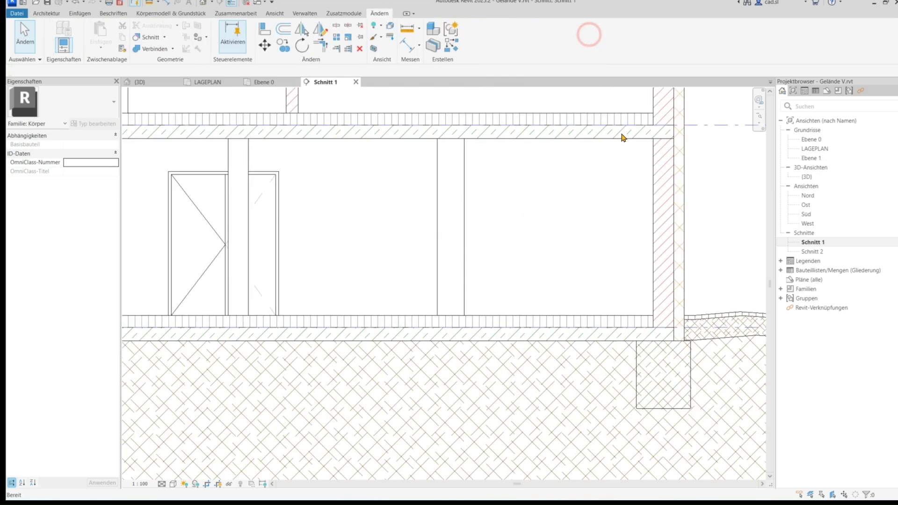
middle_click_drag(722, 222, 670, 227)
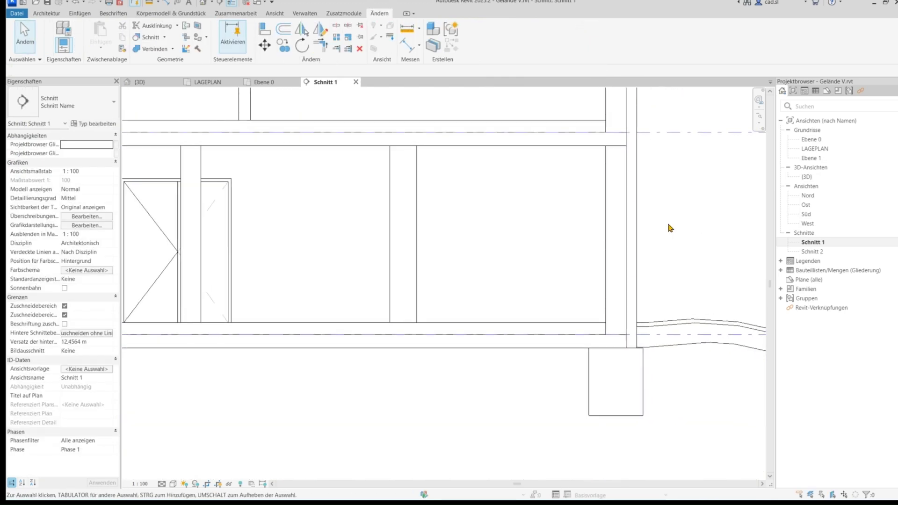
Find 'abzugsk' in the Project Browser, select all Abzugskörper instances and edit in place.
left_click(829, 105)
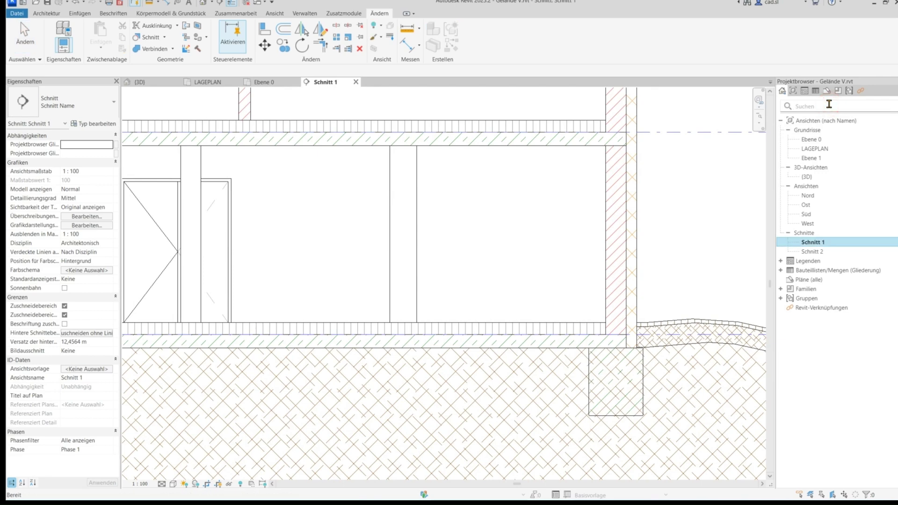
type("abzugsk")
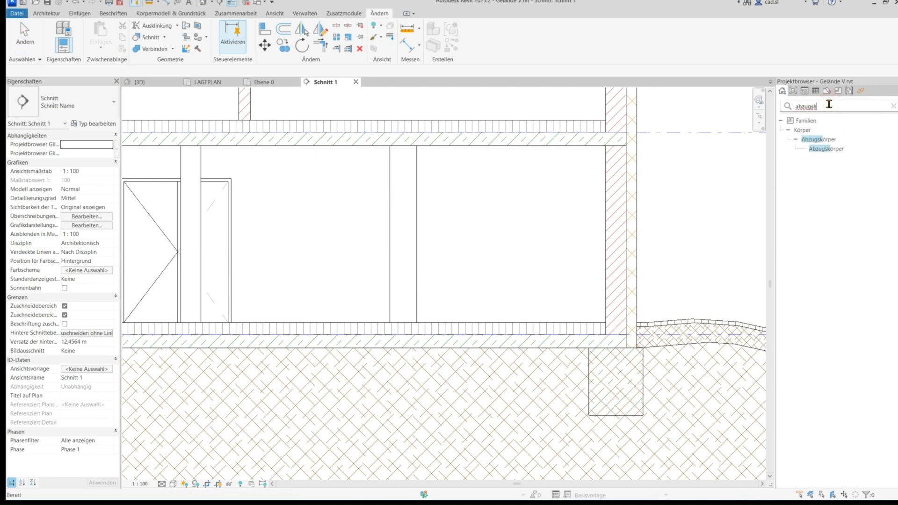
right_click(819, 149)
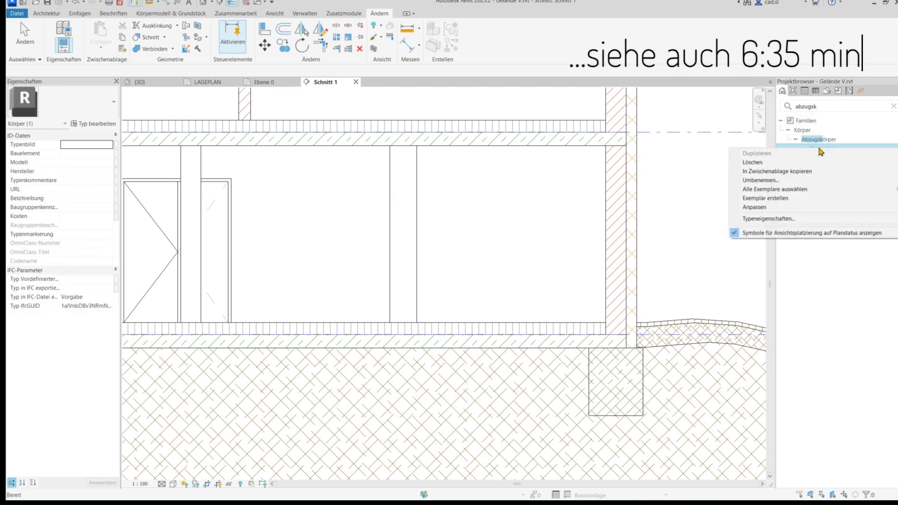
mouse_move(774, 189)
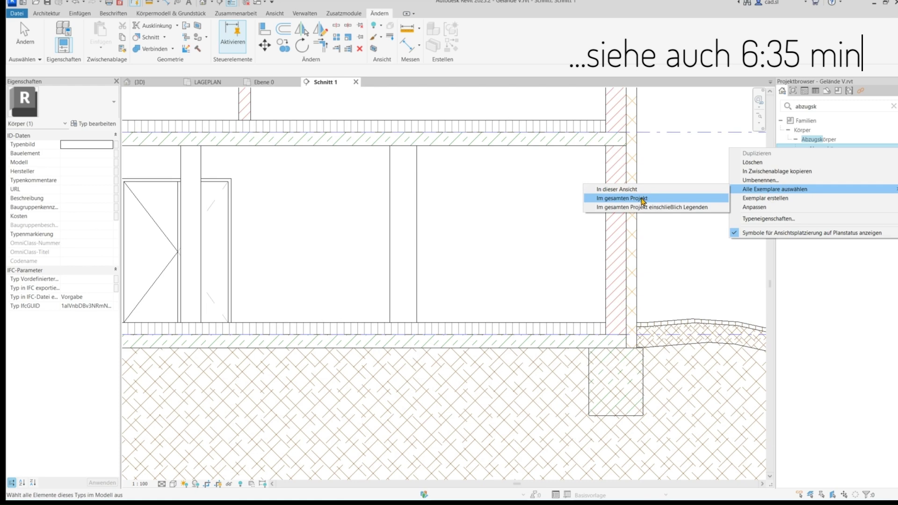
left_click(643, 200)
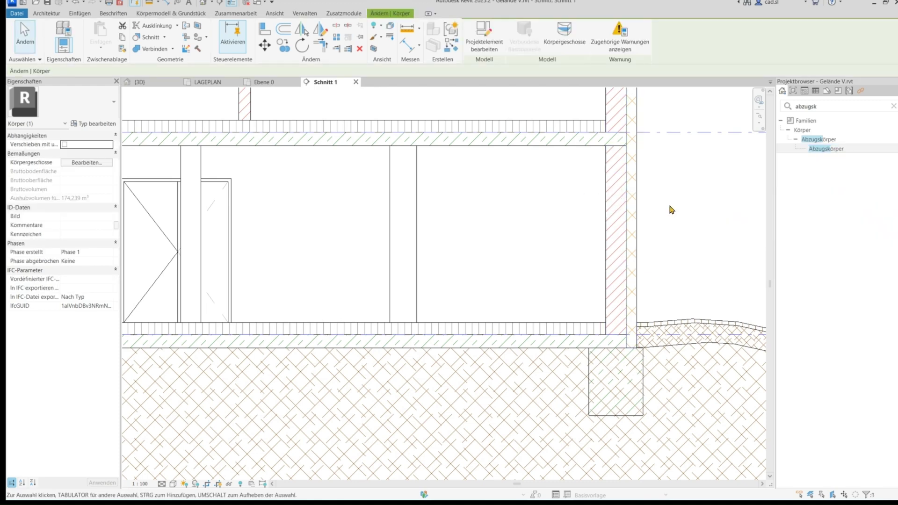
left_click(483, 41)
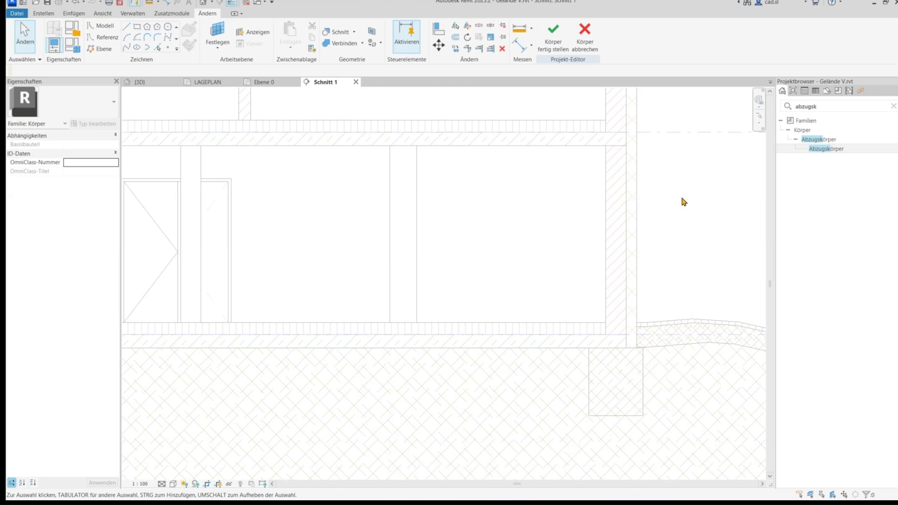
Inspect the existing void form in the section and clear the browser search.
scroll(684, 201, "down", 3)
scroll(684, 201, "down", 2)
mouse_move(683, 198)
middle_mouse_down()
mouse_move(689, 221)
mouse_move(647, 245)
middle_mouse_up()
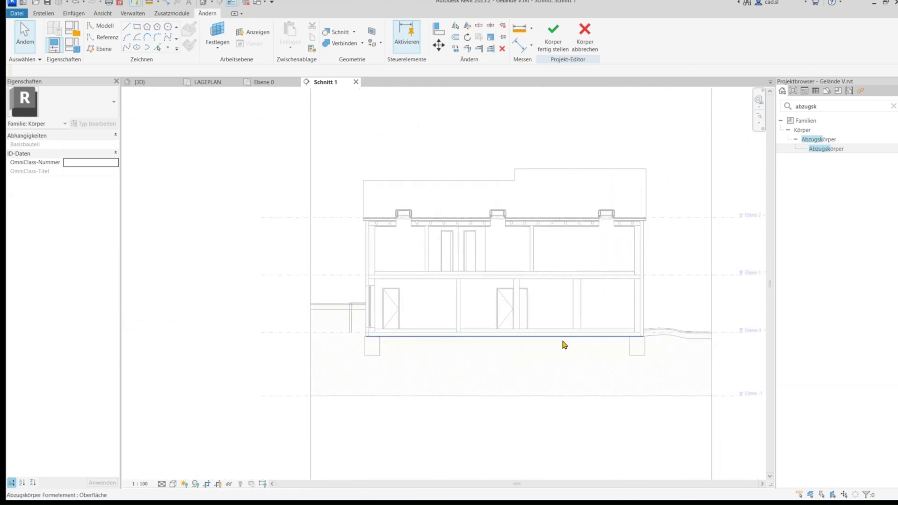
left_click(646, 165)
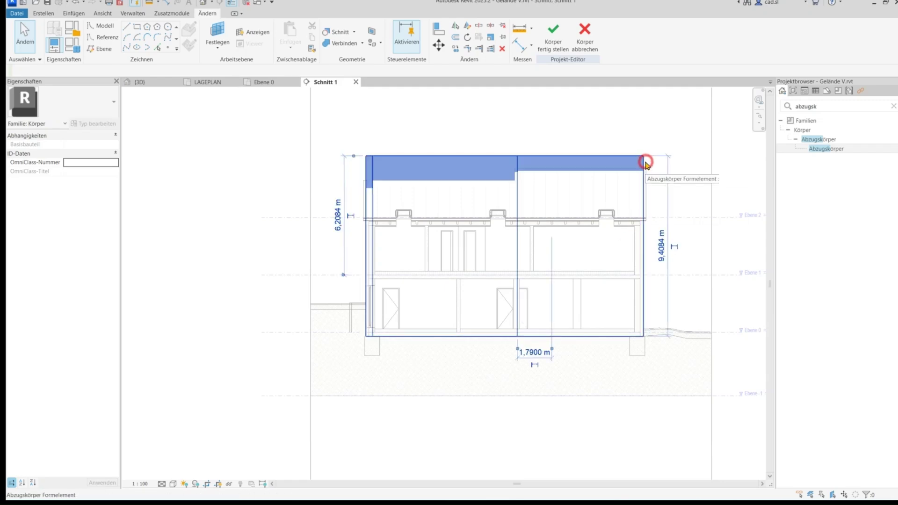
left_click(723, 167)
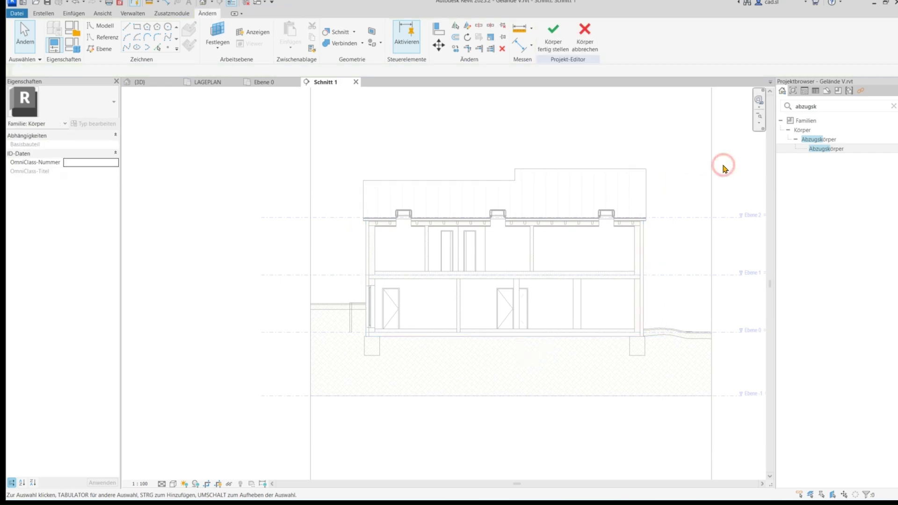
left_click(893, 107)
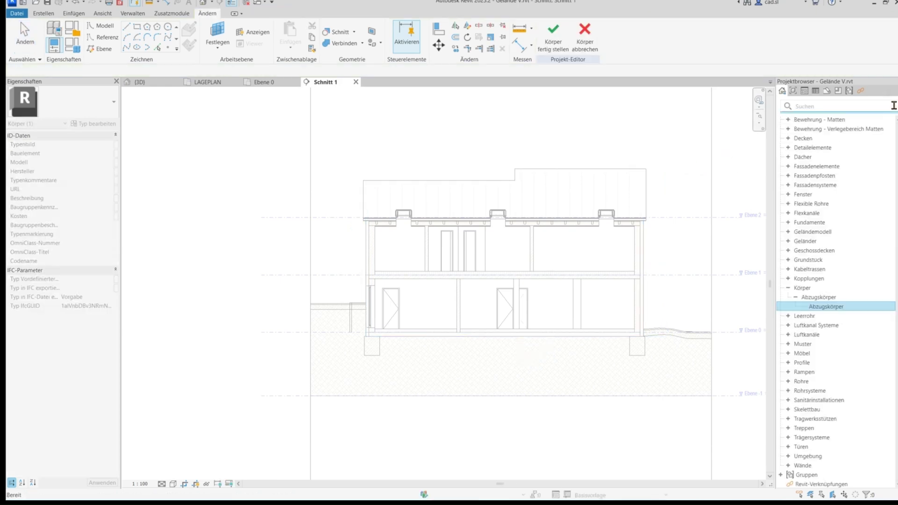
scroll(881, 144, "up", 5)
Open the Ebene 0 floor plan and zoom in.
double_click(810, 139)
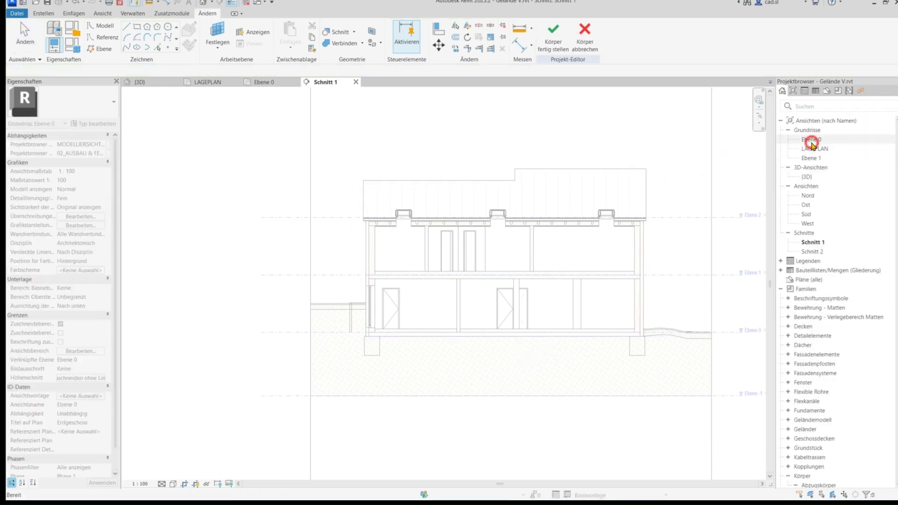
scroll(214, 379, "up", 3)
scroll(222, 341, "up", 3)
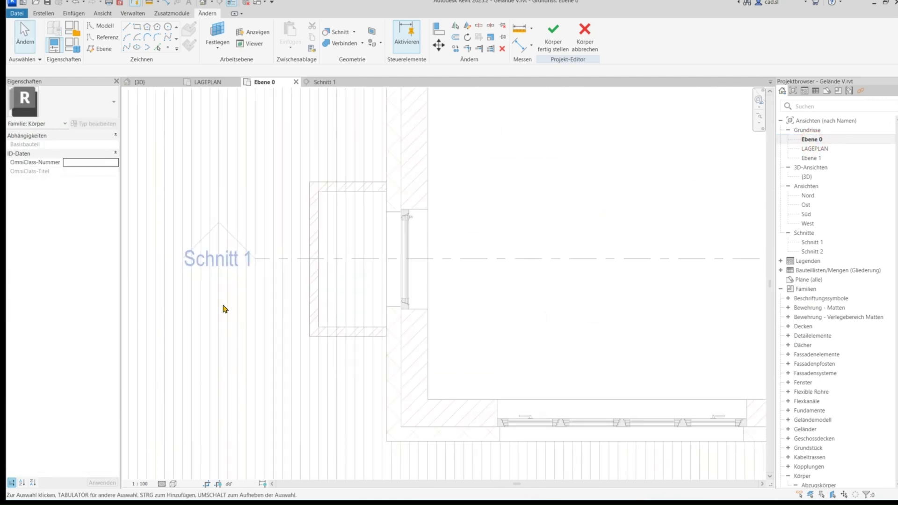
Sketch a rectangle beside the entrance wall and make it a void form.
left_click(138, 28)
left_click(309, 182)
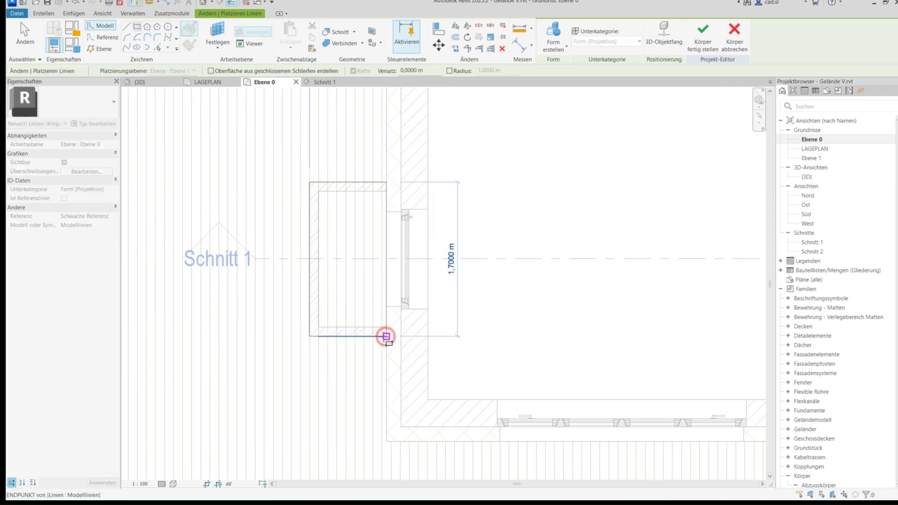
left_click(387, 336)
left_click(557, 51)
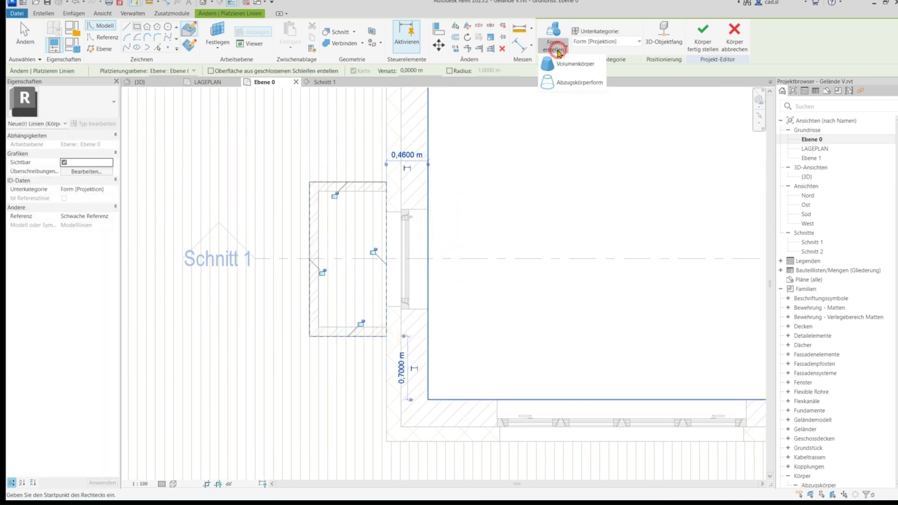
left_click(565, 83)
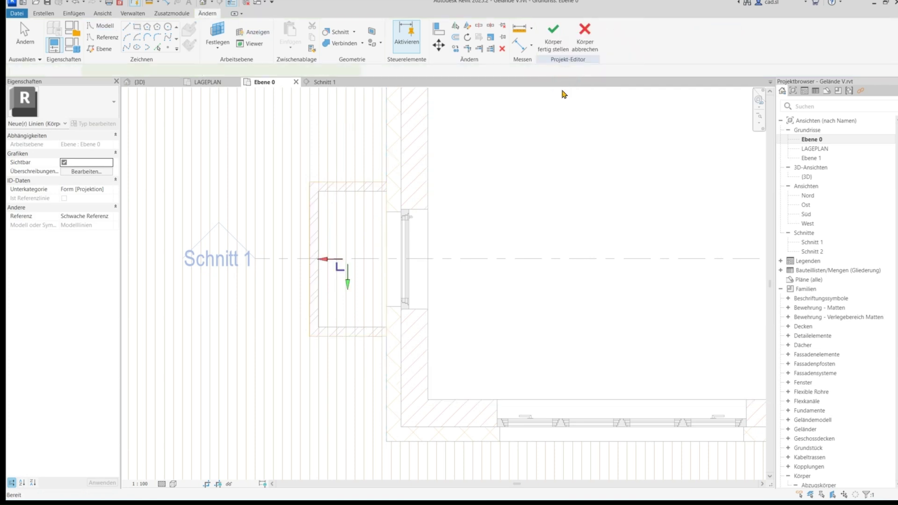
In Schnitt 1, raise the void's top and lower its bottom to a 2,0936 m height.
double_click(226, 265)
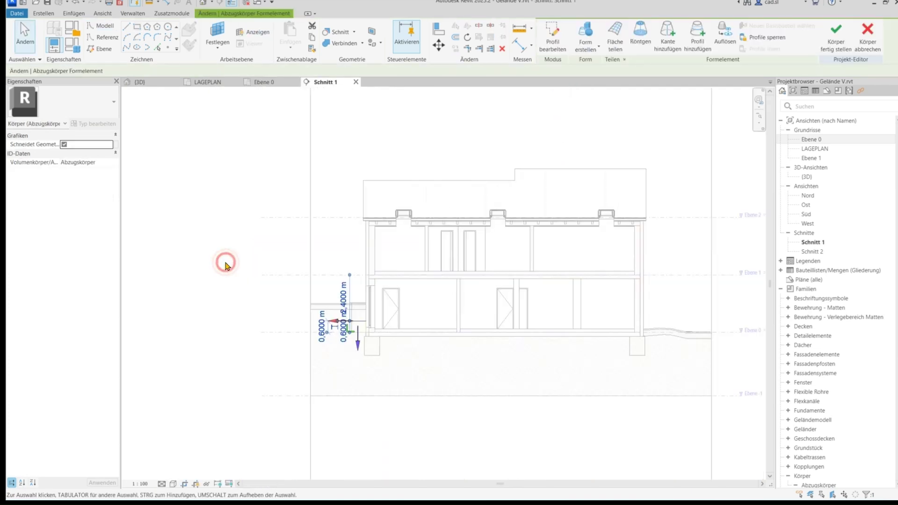
scroll(330, 359, "up", 2)
scroll(343, 356, "up", 2)
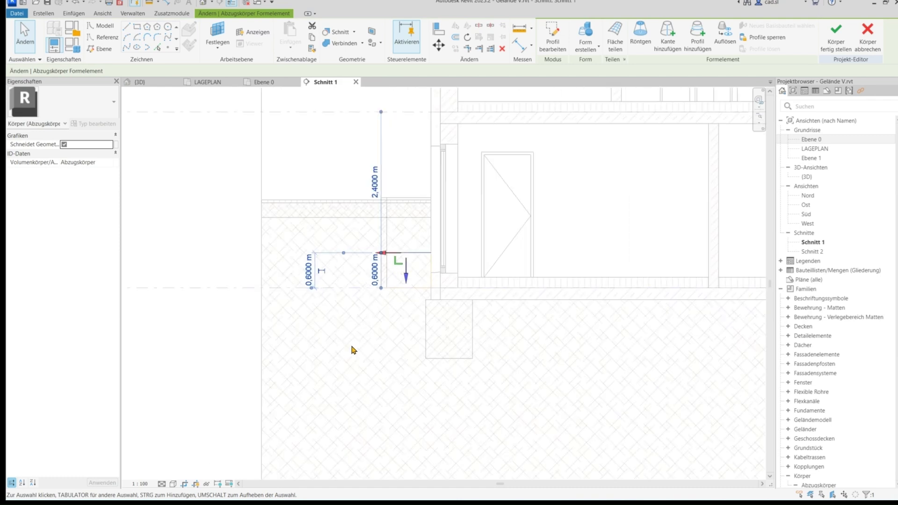
left_click_drag(407, 282, 406, 194)
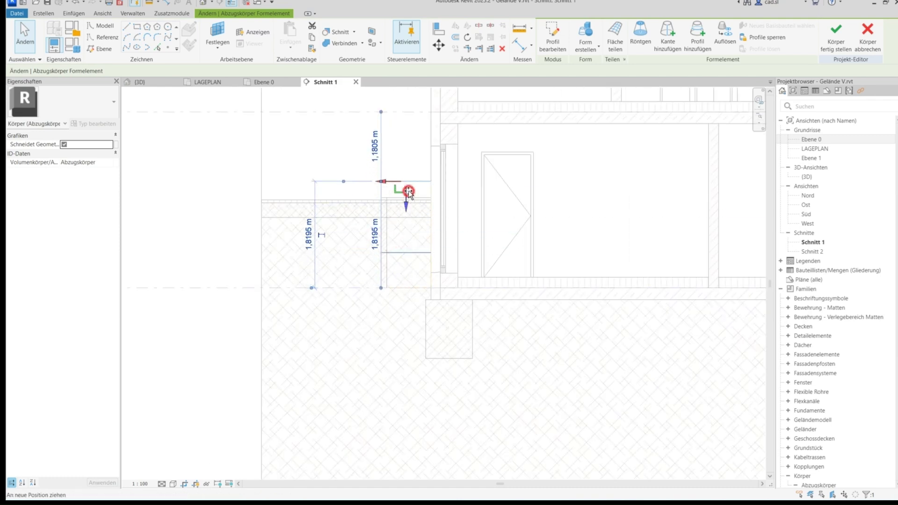
left_click(406, 286)
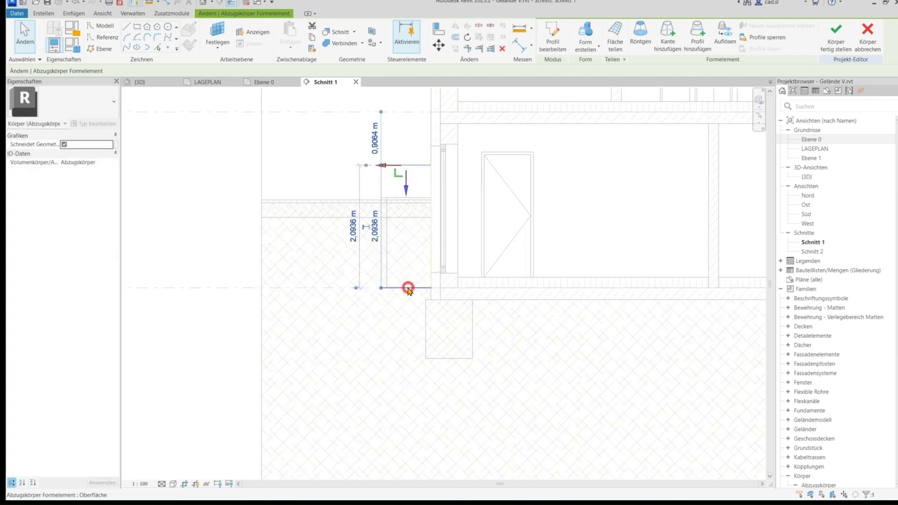
left_click(406, 239)
left_click_drag(406, 239, 406, 263)
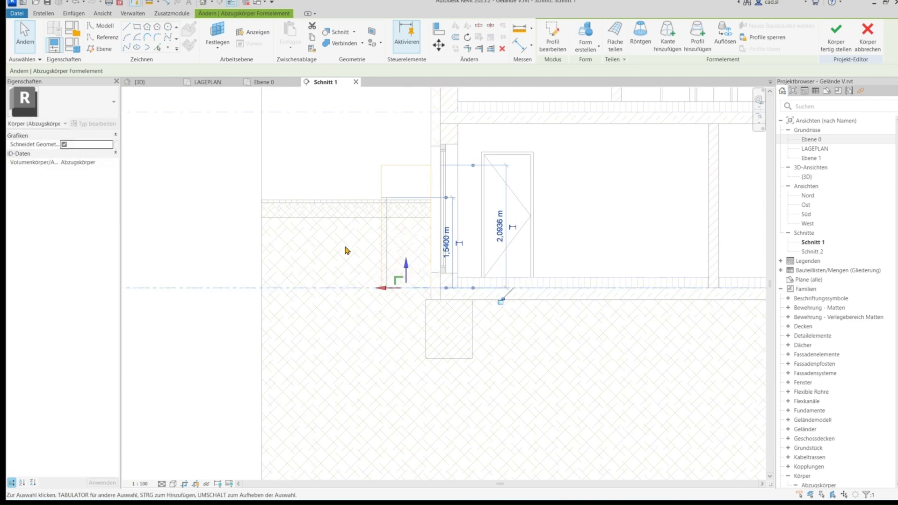
In the 3D view, cut the terrain with the new void and finish the mass.
left_click(140, 82)
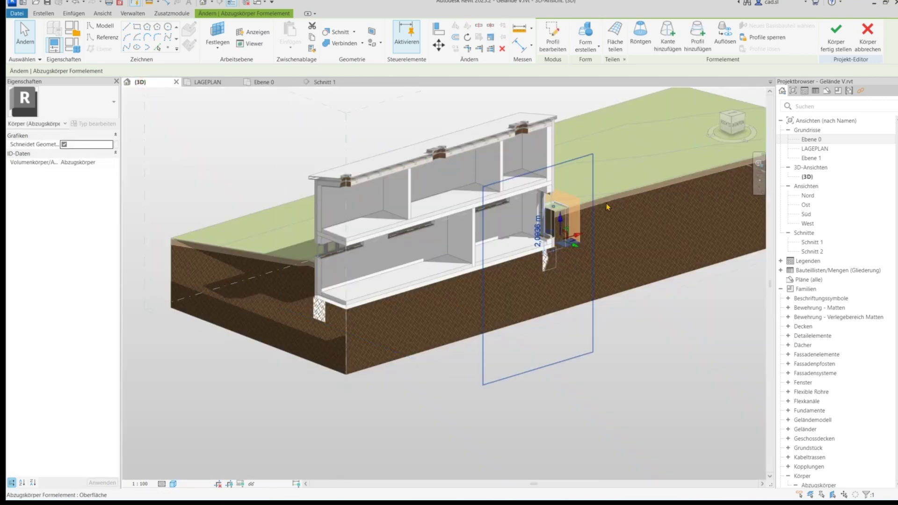
middle_click_drag(612, 254, 397, 295, "shift")
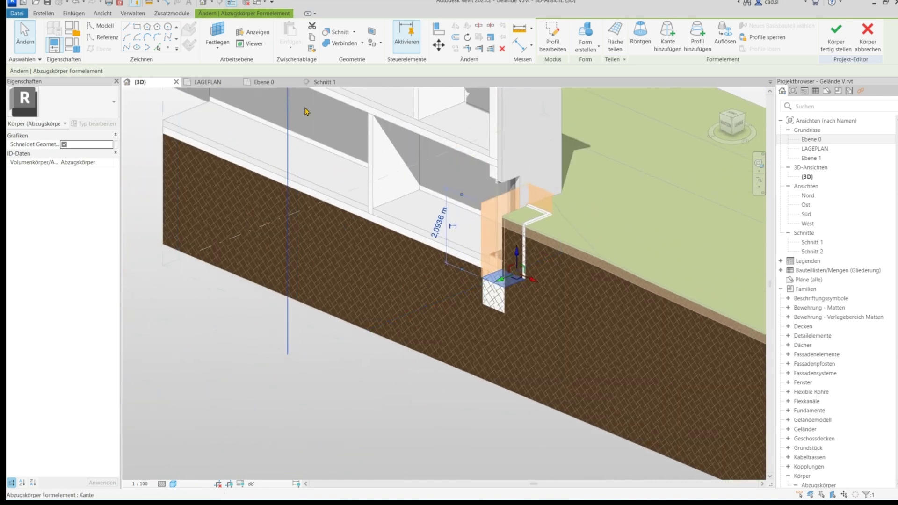
left_click(332, 31)
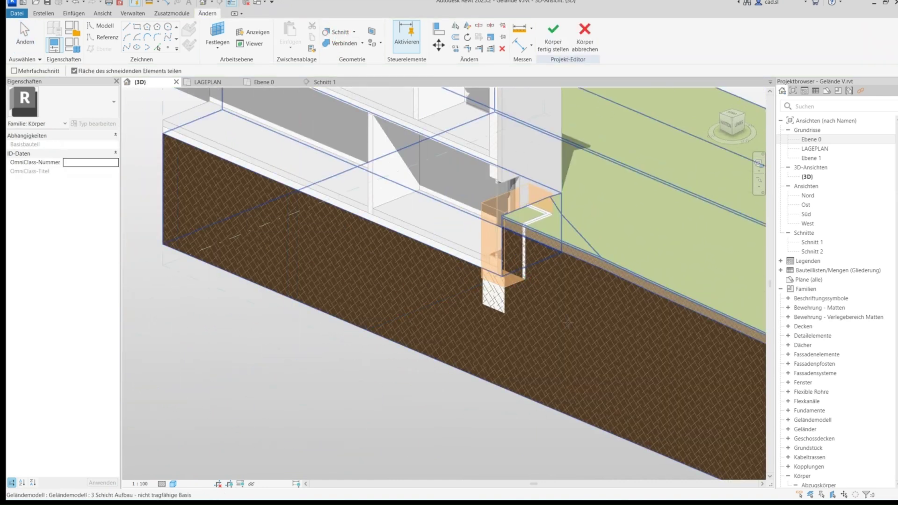
left_click(644, 279)
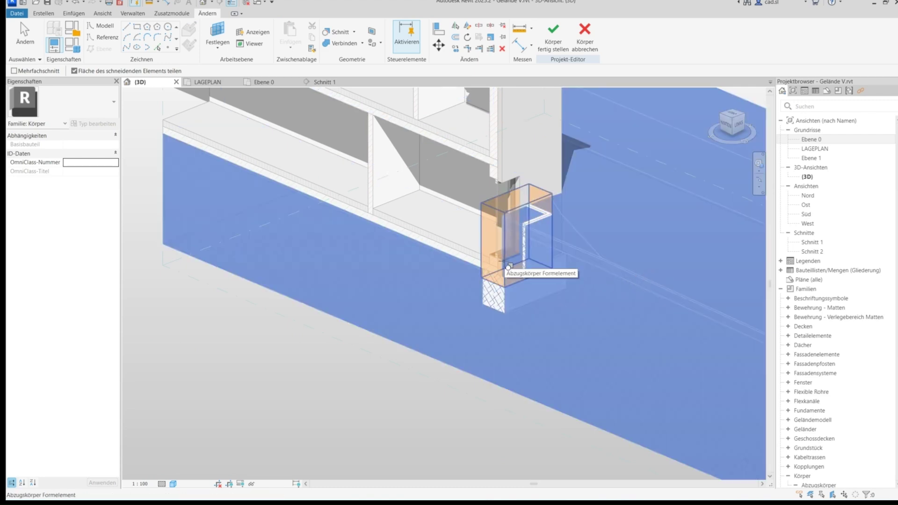
left_click(540, 262)
left_click(553, 46)
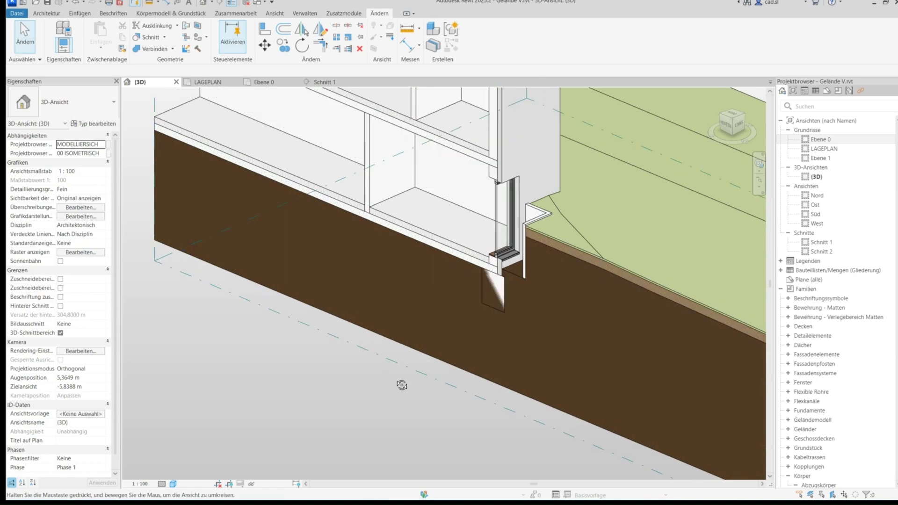
View from the top, stretch the section box over all terrain, and zoom to the terrace.
middle_click_drag(401, 380, 571, 200, "shift")
left_click(729, 119)
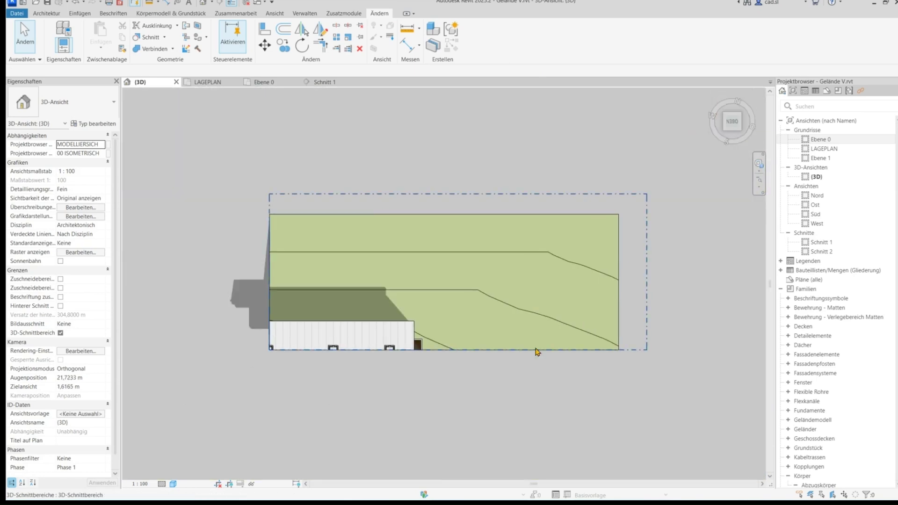
left_click(451, 401)
mouse_move(451, 401)
left_mouse_down()
mouse_move(469, 303)
mouse_move(465, 357)
left_mouse_up()
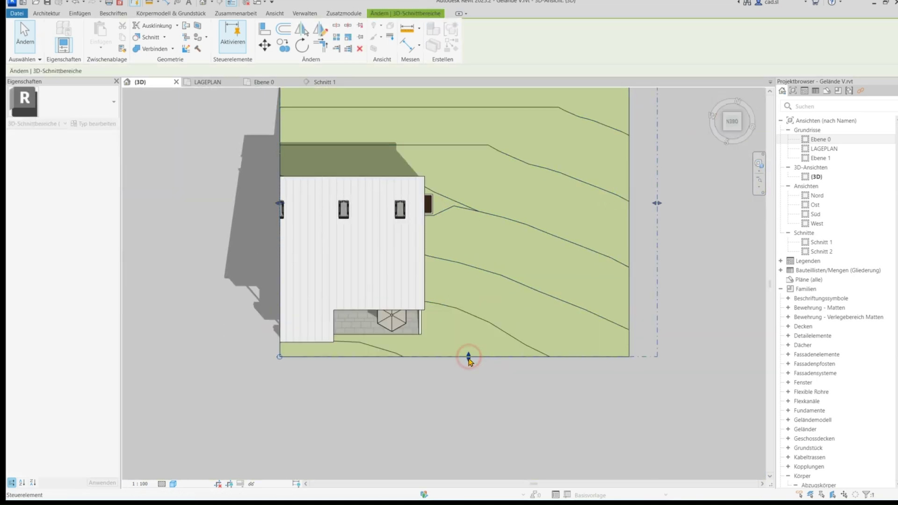
mouse_move(491, 390)
middle_mouse_down("shift")
mouse_move(450, 288)
mouse_move(357, 341)
middle_mouse_up("shift")
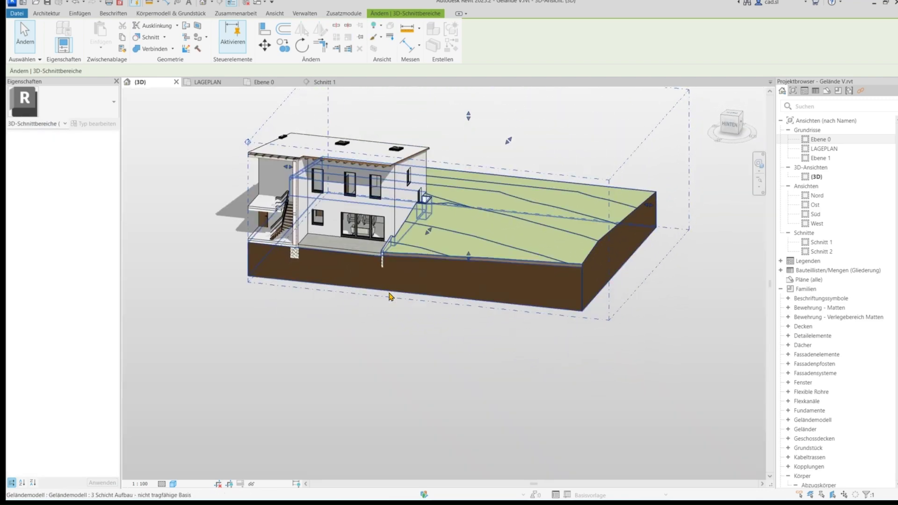
scroll(357, 341, "up", 5)
scroll(377, 464, "up", 2)
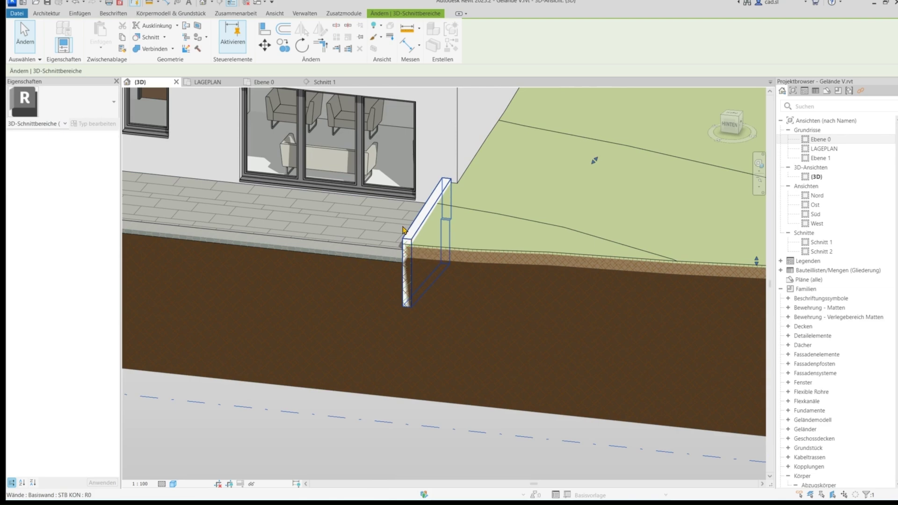
Cut the terrain with the terrace end wall.
left_click(145, 38)
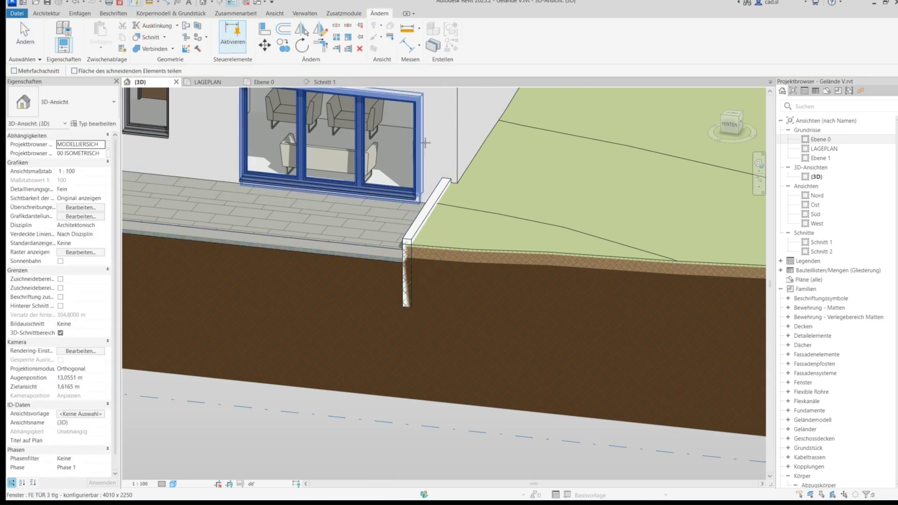
left_click(464, 257)
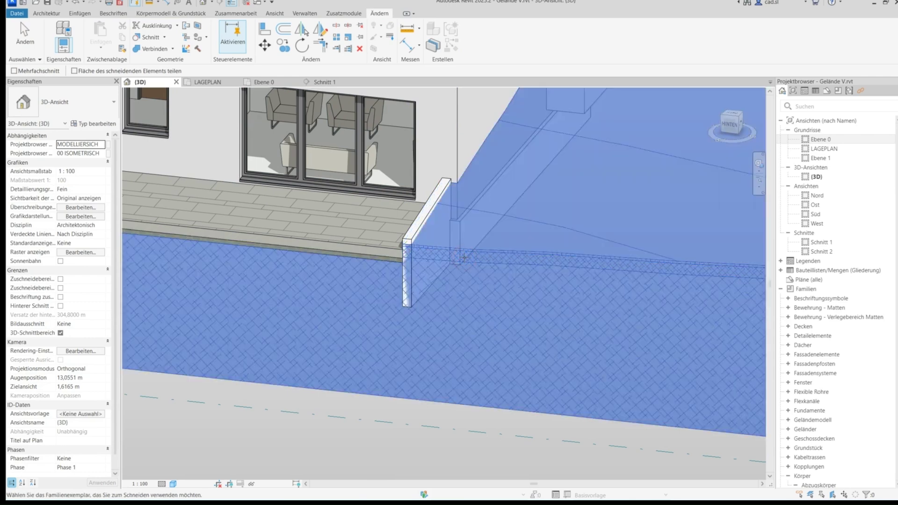
left_click(422, 226)
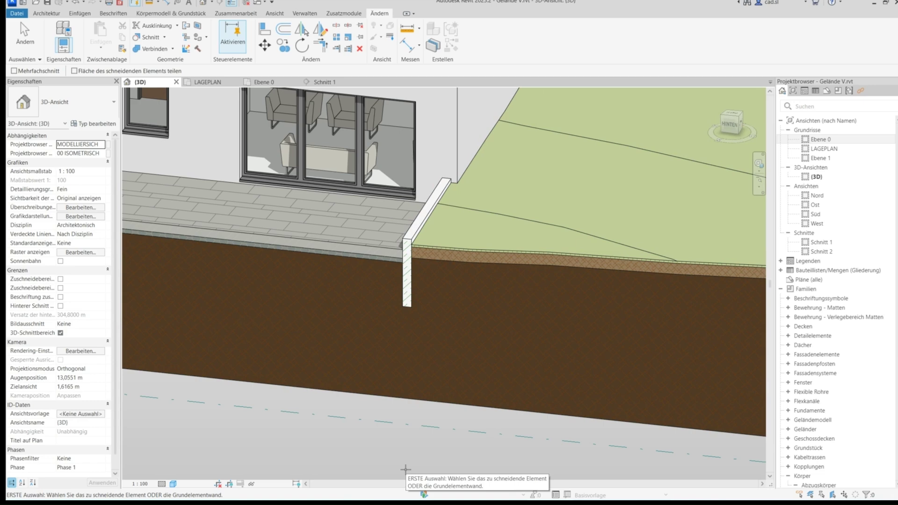
key("Escape")
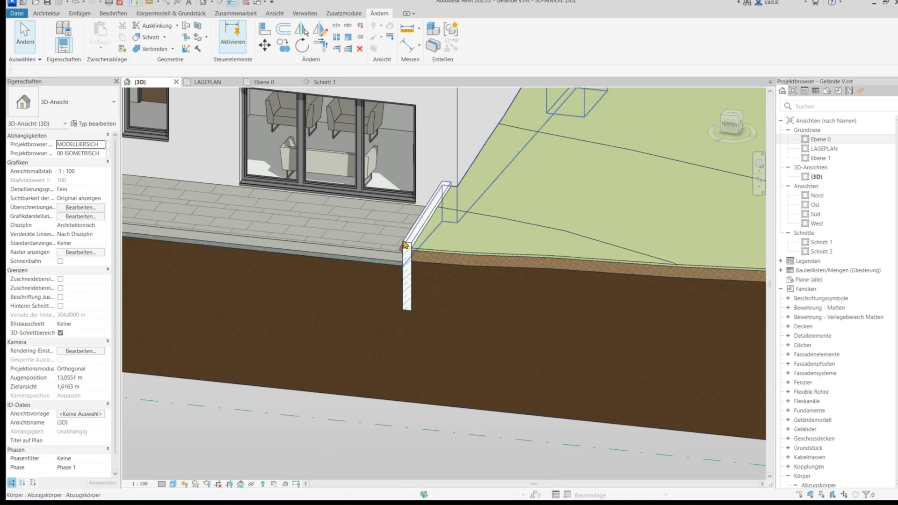
Set the terrace edge wall's exterior angle to 15°.
left_click(408, 239)
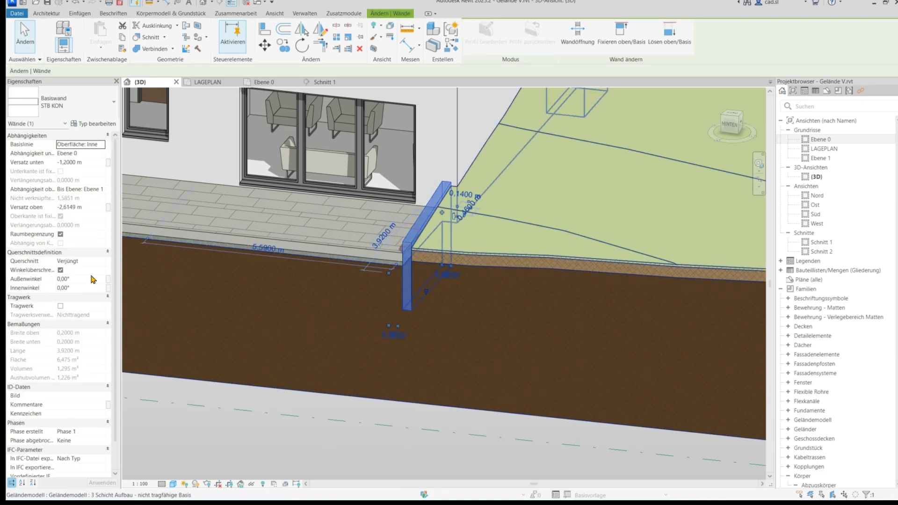
left_click(89, 278)
type("15")
key("Return")
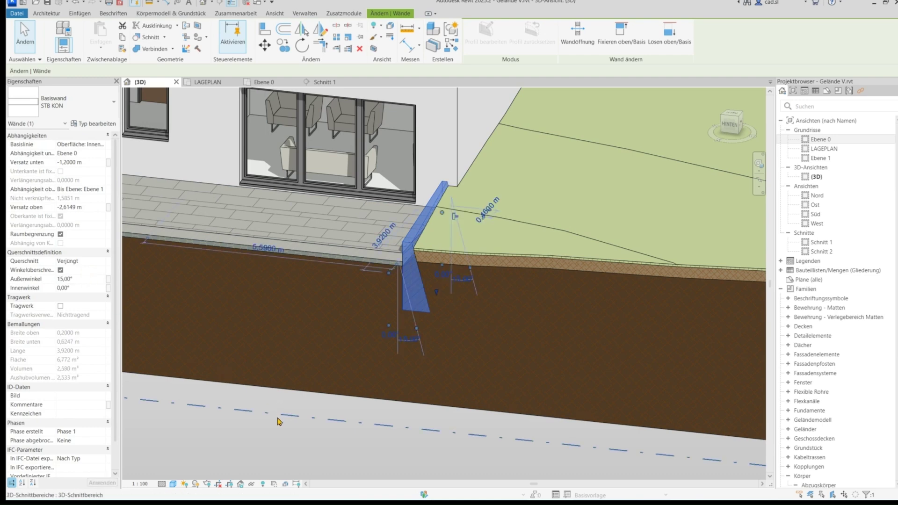
Check the terrace view and uncheck 3D-Schnittbereich to show the full site.
left_click(302, 438)
scroll(412, 421, "up", 3)
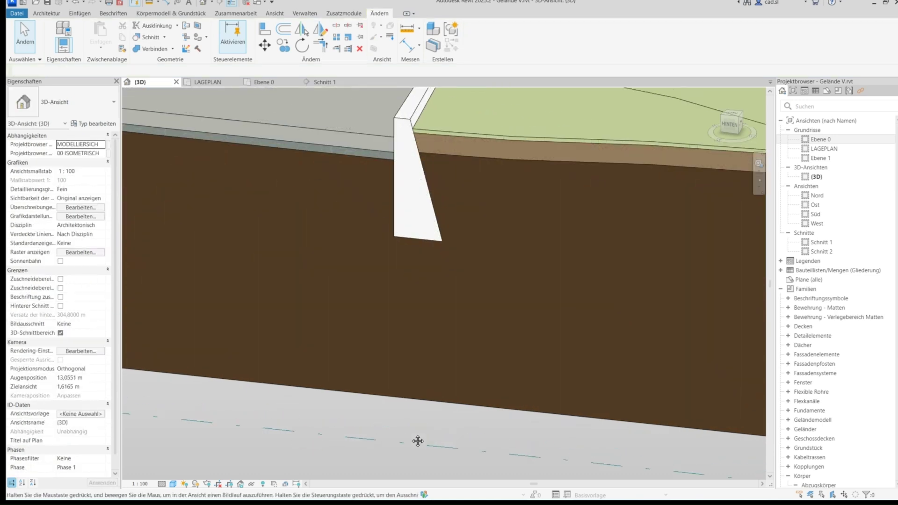
middle_click_drag(418, 441, 407, 462)
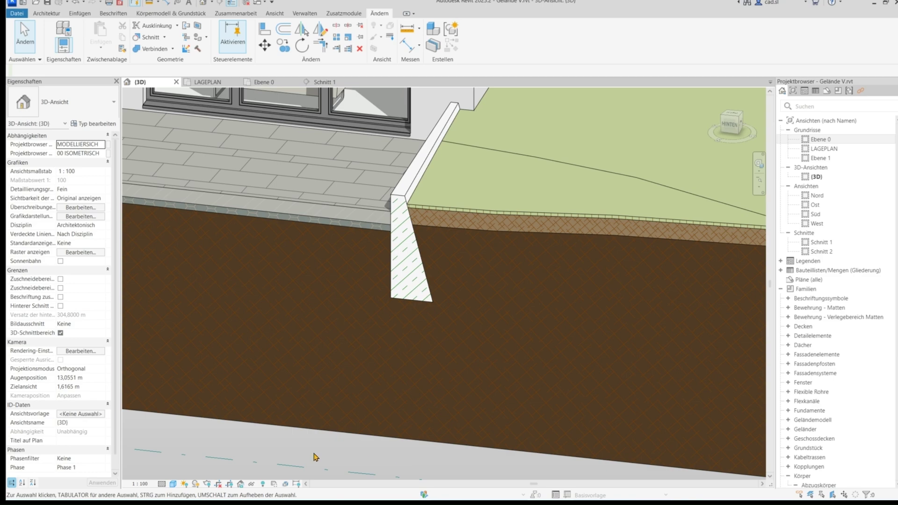
left_click(60, 333)
Filter a window selection down to Fundamente and Geländemodell and temporarily isolate them.
scroll(327, 374, "down", 3)
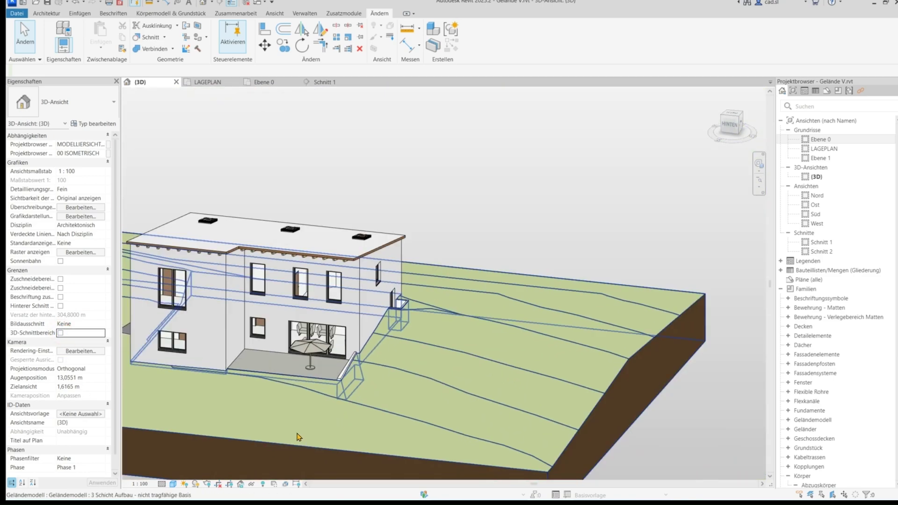
scroll(462, 336, "down", 4)
left_click_drag(628, 458, 315, 122)
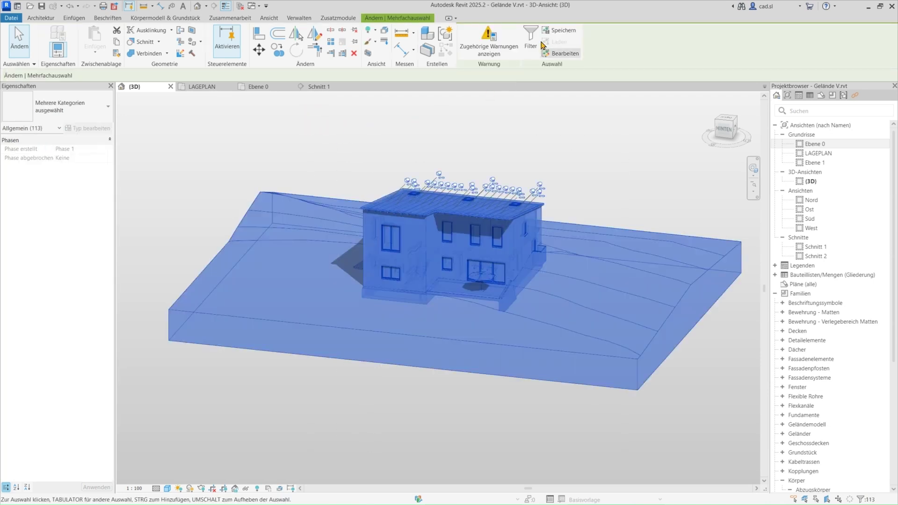
left_click(535, 39)
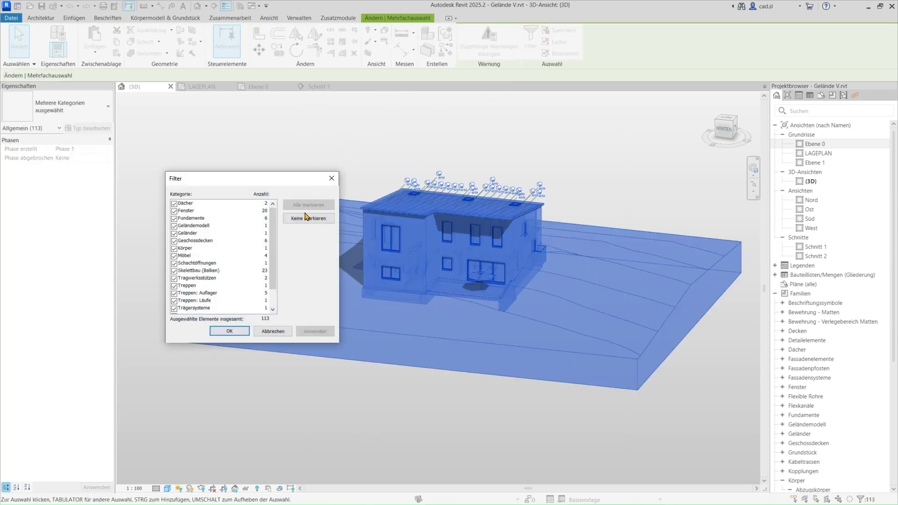
left_click(307, 218)
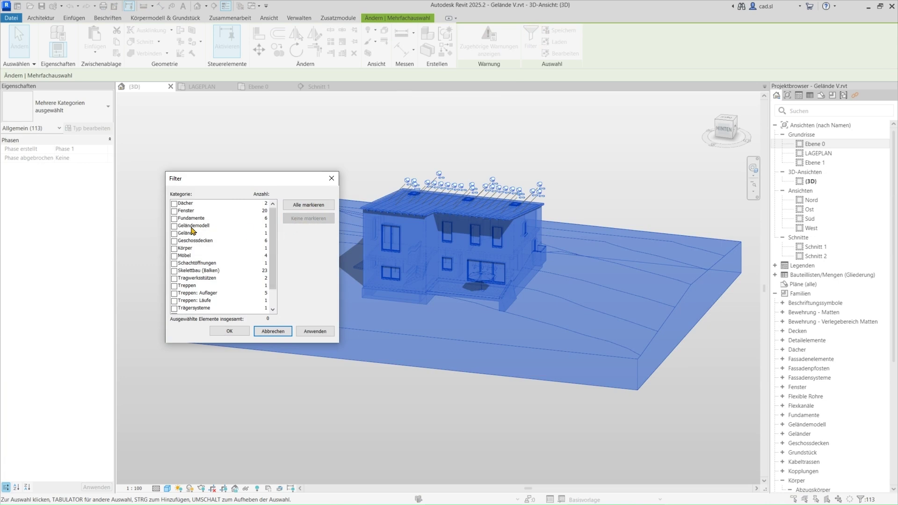
left_click(174, 219)
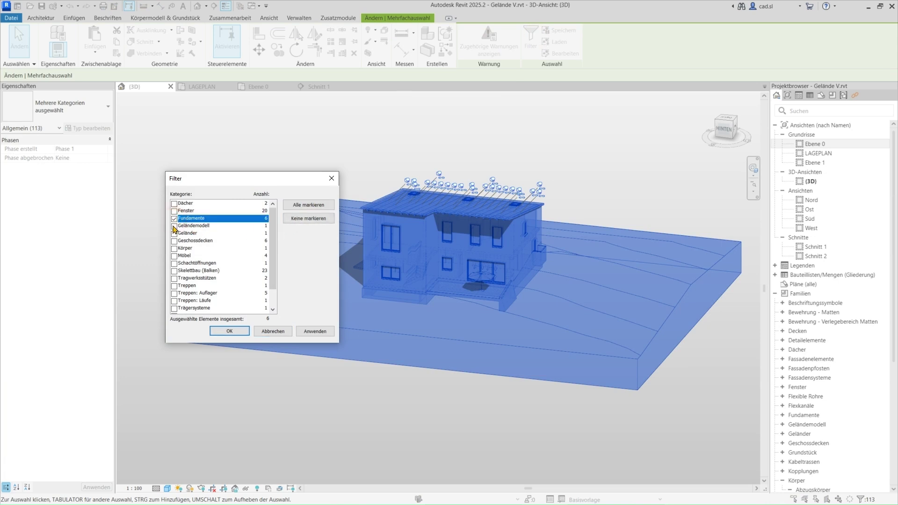
left_click(174, 227)
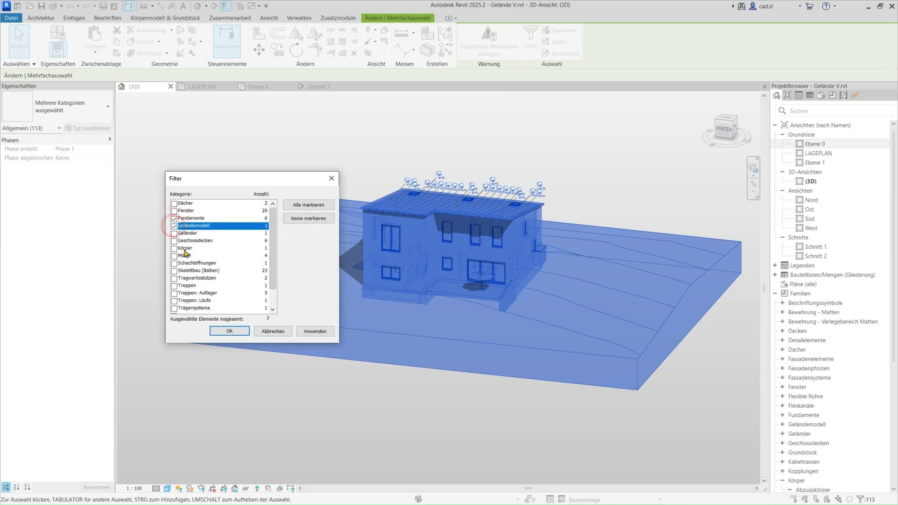
left_click(225, 332)
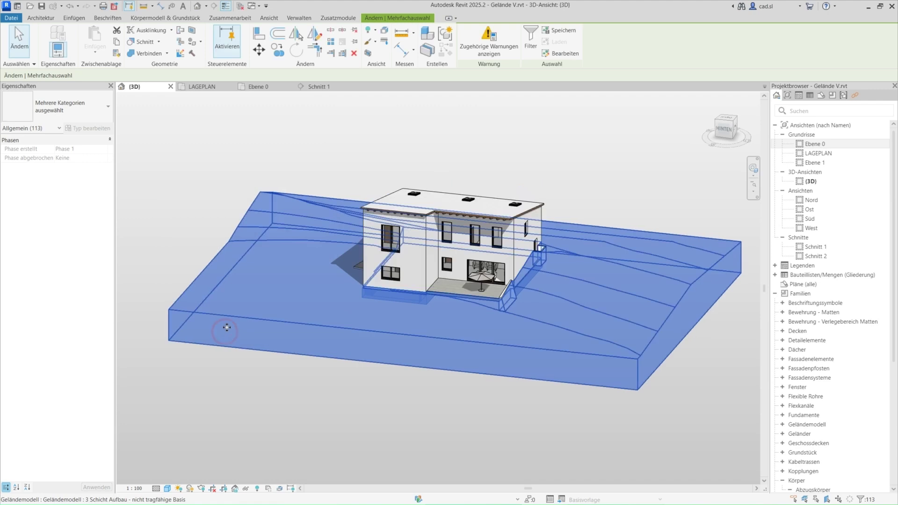
left_click(245, 490)
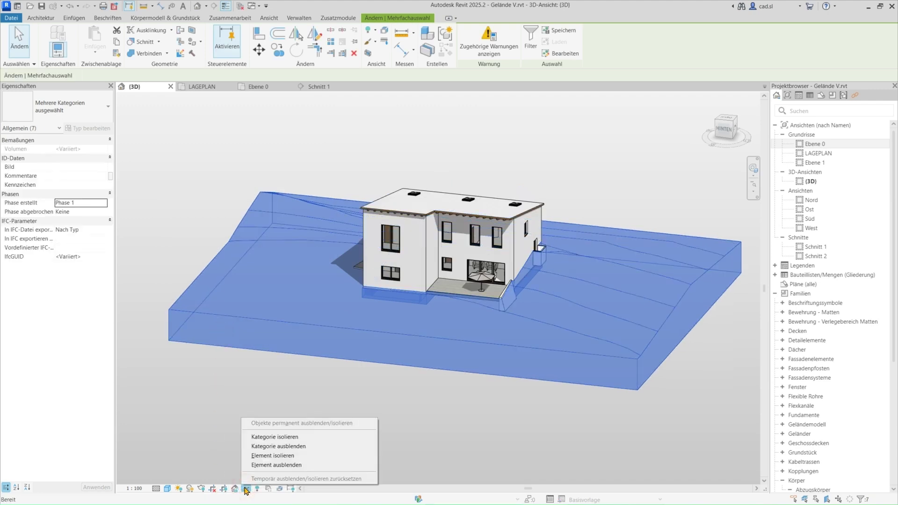
left_click(262, 455)
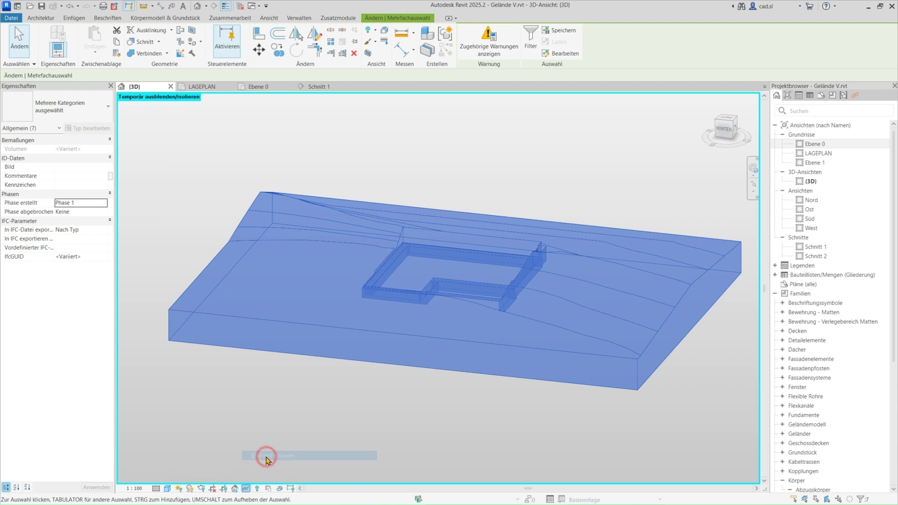
With Mehrfachschnitt on, cut the terrain with both wall foundation segments and inspect the result.
left_click(282, 420)
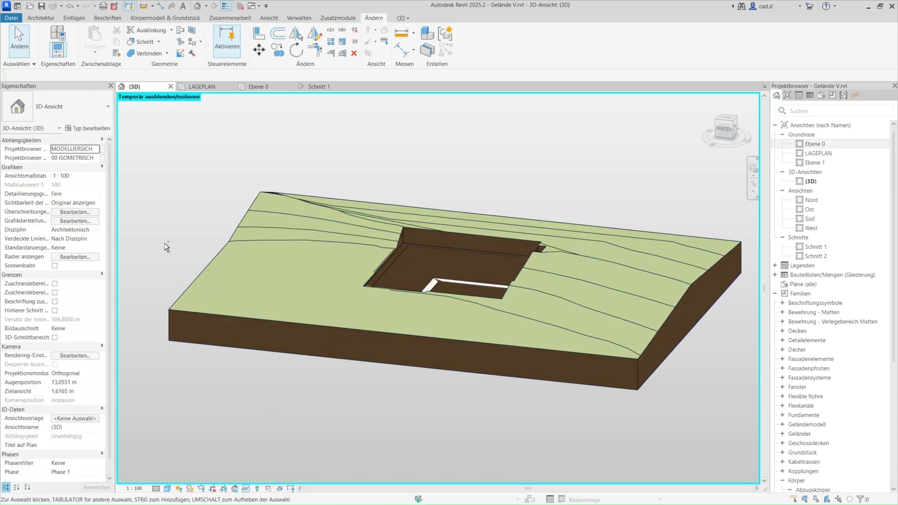
middle_click_drag(226, 354, 175, 358, "shift")
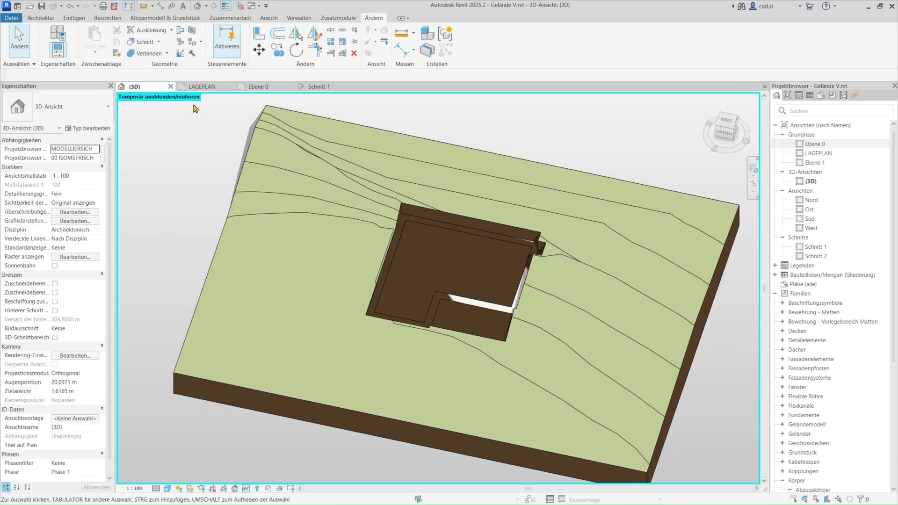
left_click(139, 43)
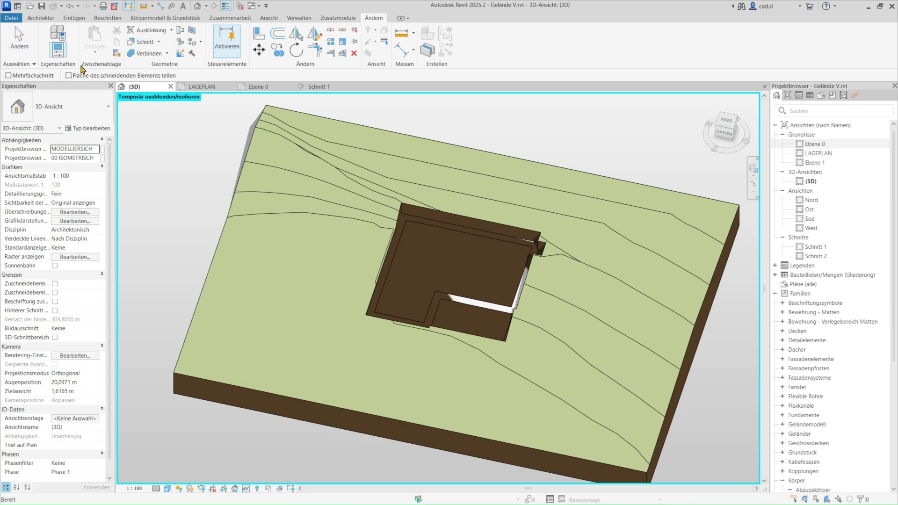
left_click(8, 75)
left_click(243, 168)
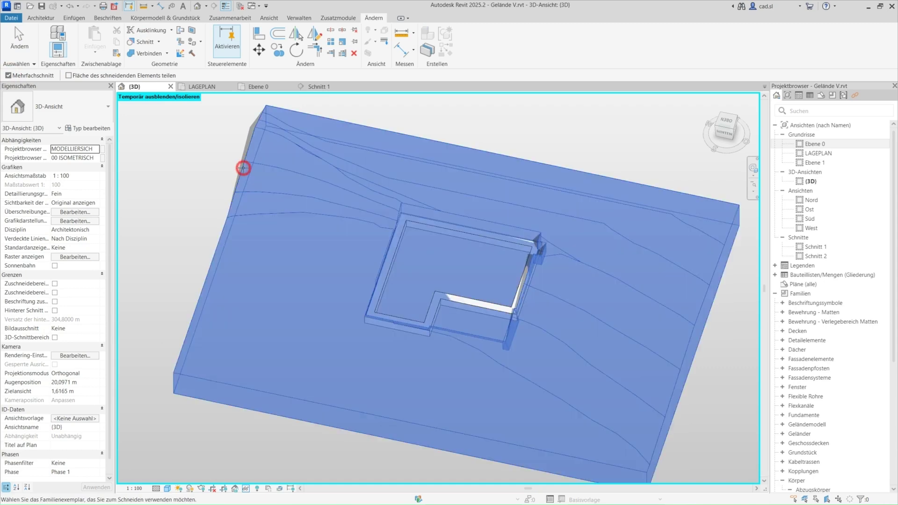
left_click(478, 304)
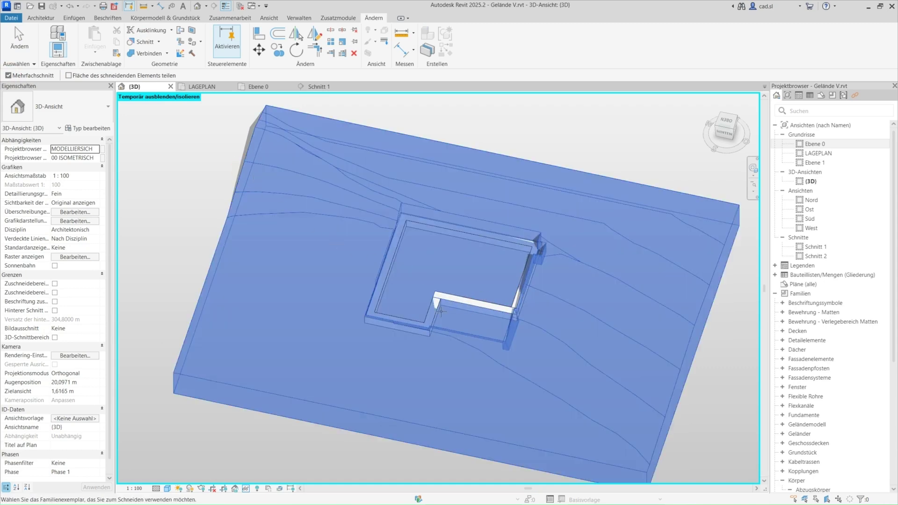
left_click(429, 225)
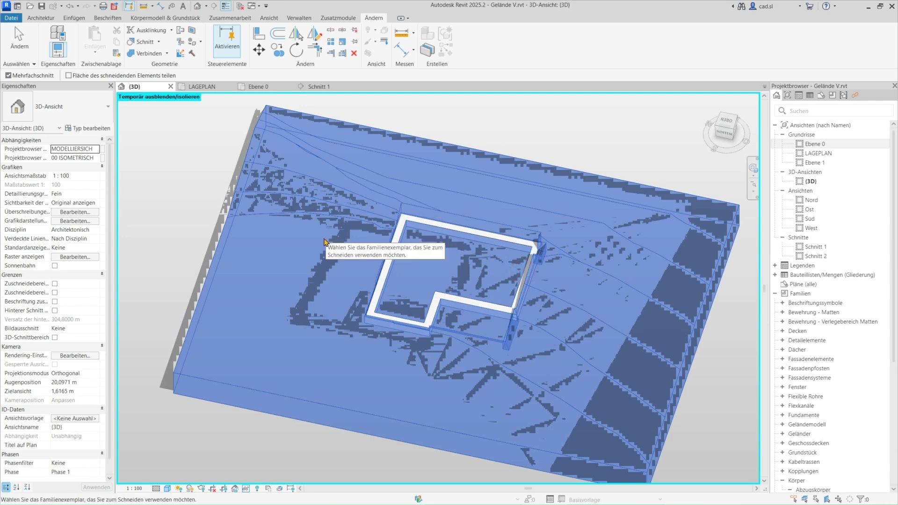
key("Escape")
mouse_move(293, 366)
middle_mouse_down("shift")
mouse_move(377, 375)
mouse_move(256, 420)
middle_mouse_up("shift")
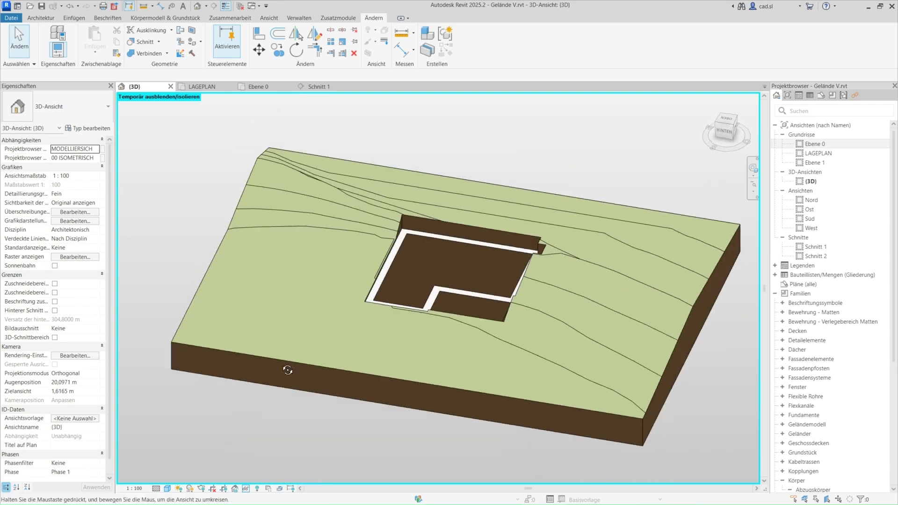
left_click(245, 489)
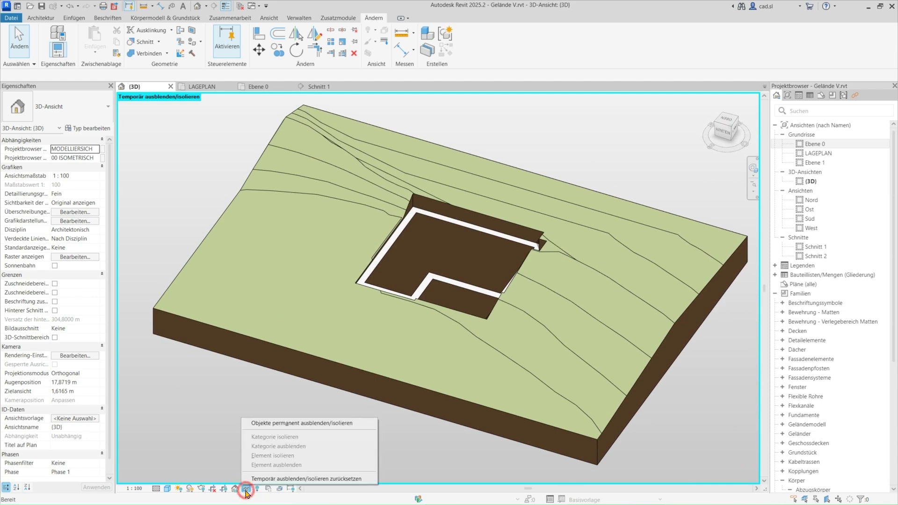
Reset temporary hide/isolate so the whole house reappears in the 3D view.
left_click(346, 479)
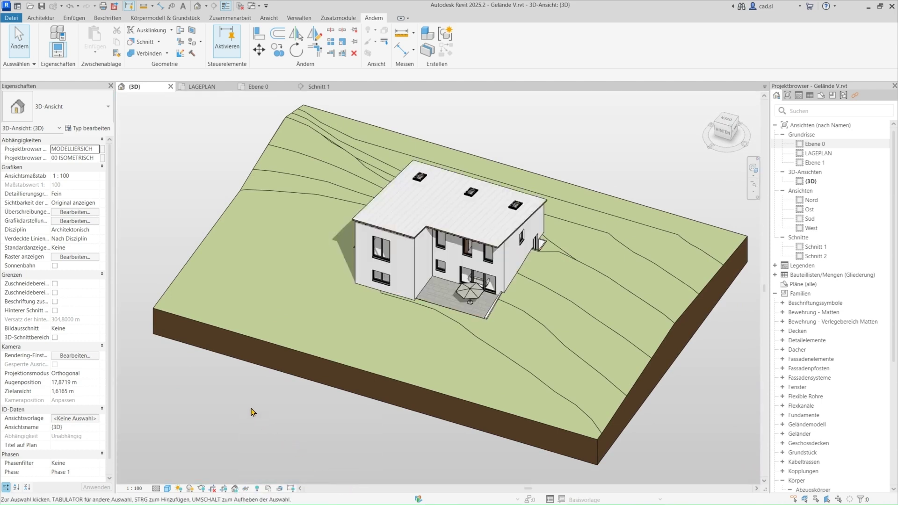
middle_click_drag(253, 412, 531, 389, "shift")
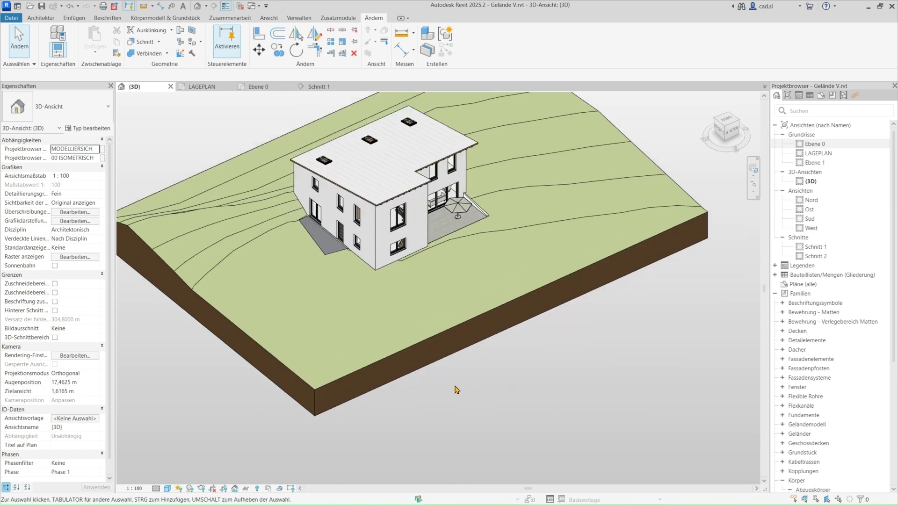
scroll(522, 417, "up", 2)
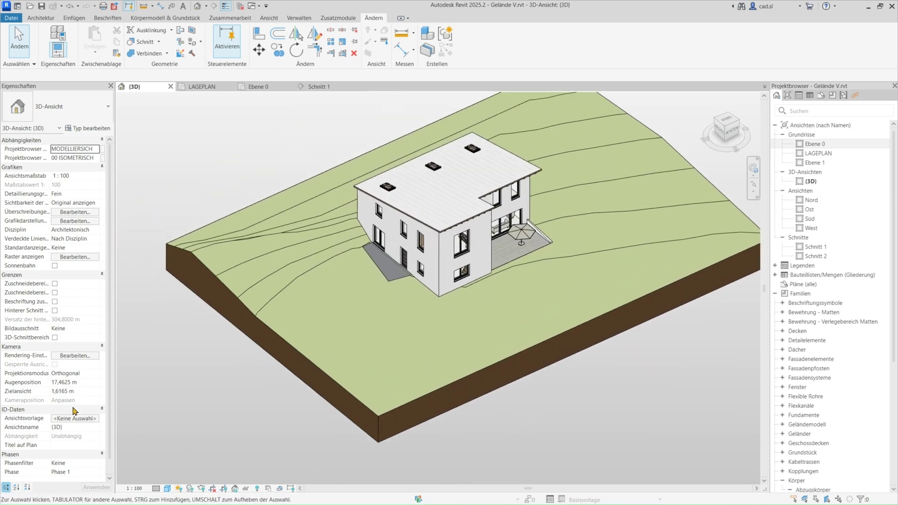
Enable the 3D section box and pull one face through the house to expose its interior.
left_click(55, 337)
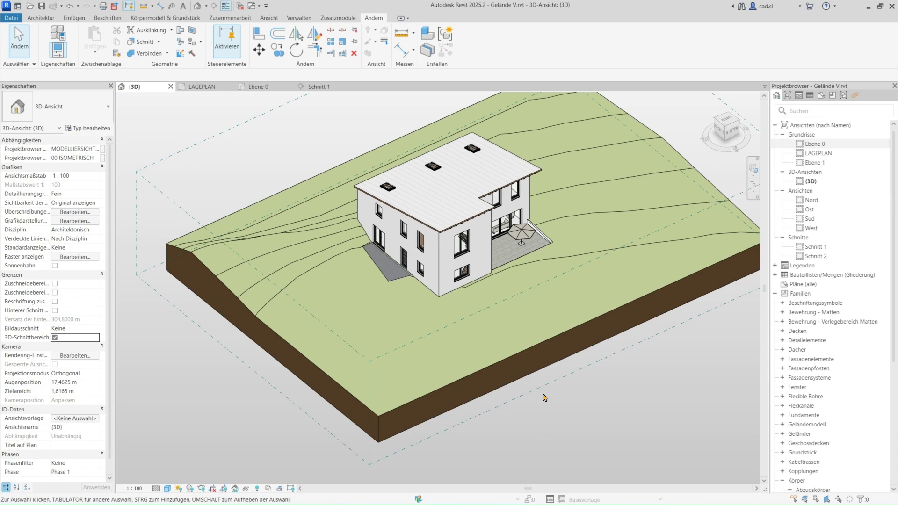
left_click(541, 386)
left_click_drag(586, 316, 504, 321)
scroll(427, 315, "up", 3)
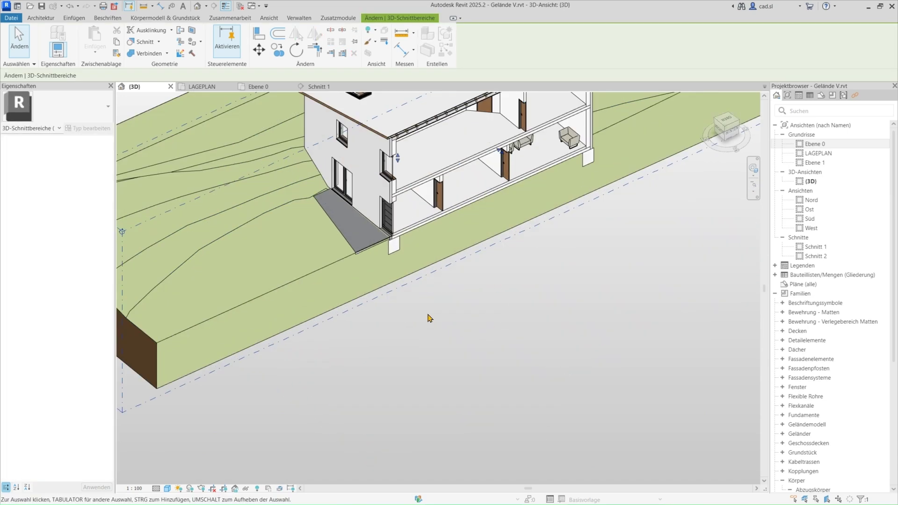
scroll(427, 315, "up", 3)
left_click(697, 445)
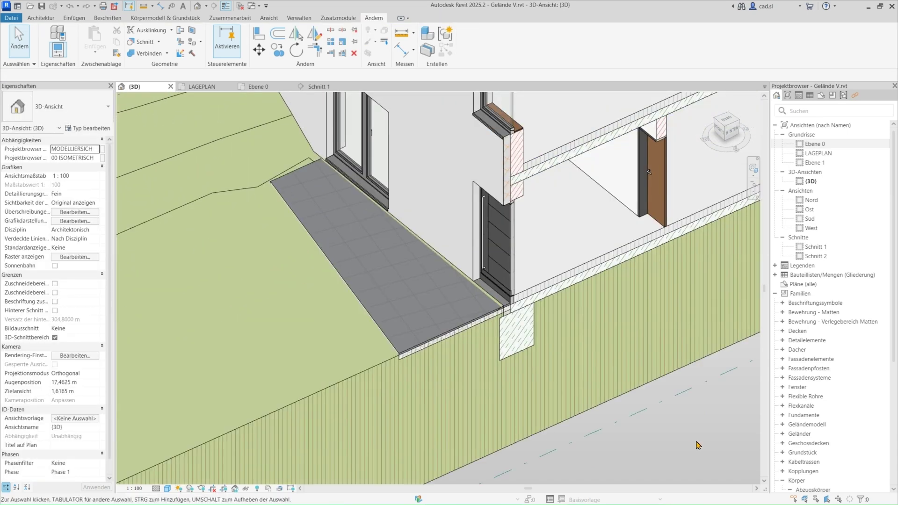
left_click(137, 42)
left_click(282, 332)
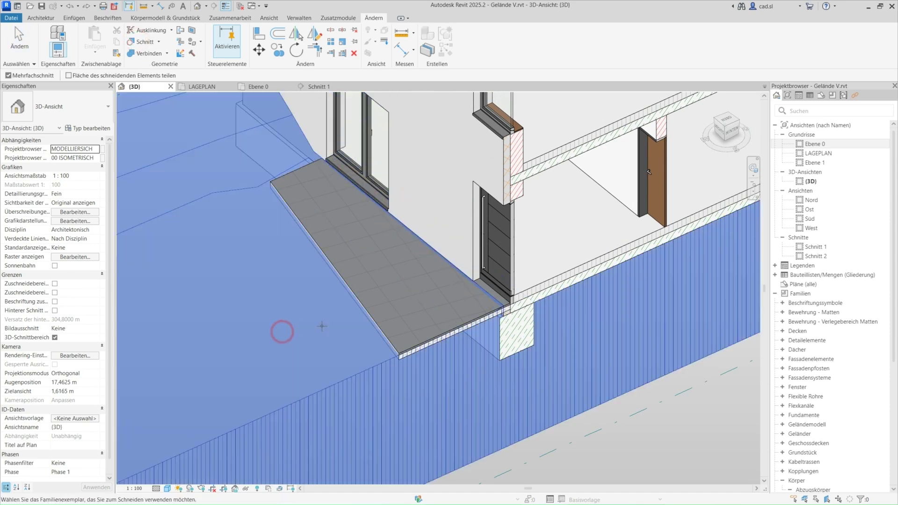
key("Escape")
key("Escape")
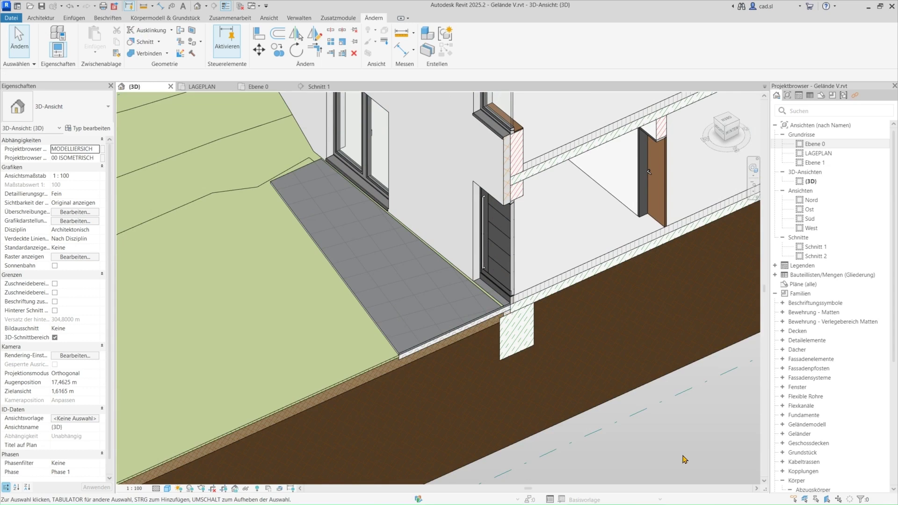
scroll(502, 309, "up", 3)
scroll(502, 308, "up", 2)
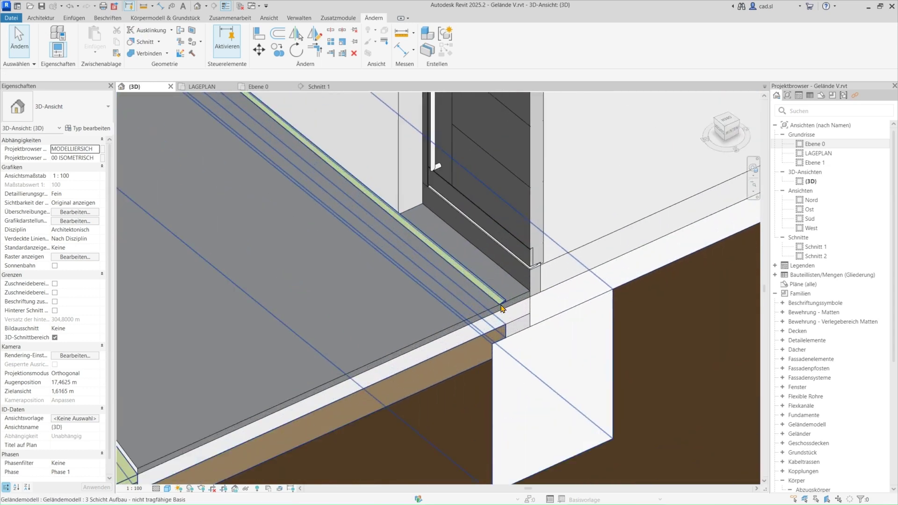
scroll(501, 308, "up", 2)
scroll(513, 293, "up", 2)
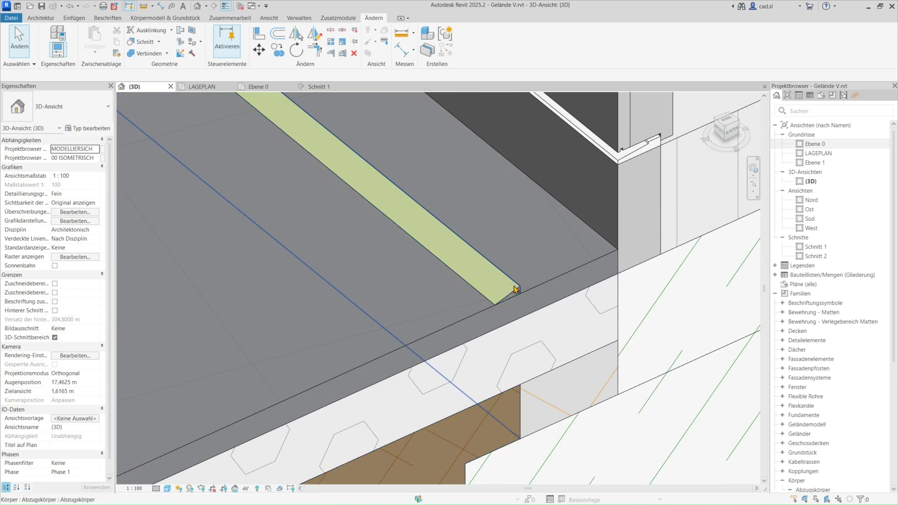
scroll(502, 301, "down", 2)
scroll(507, 295, "down", 2)
scroll(514, 289, "down", 2)
scroll(514, 289, "down", 3)
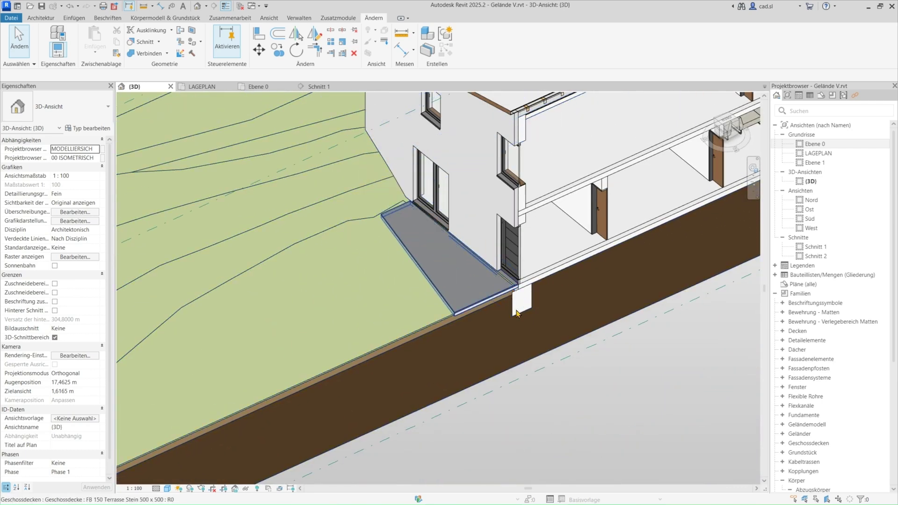
left_click(599, 423)
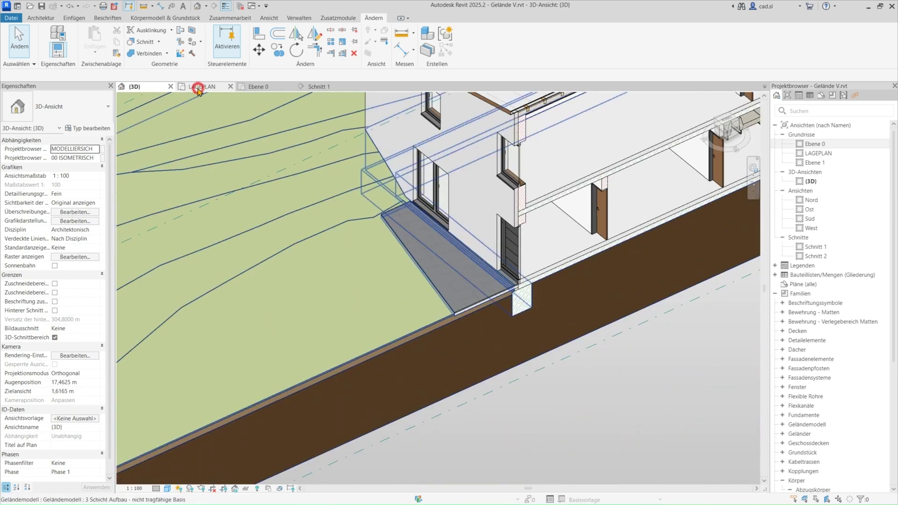
In LAGEPLAN, move the two terrain points beside the terrace onto the house's outer wall line.
left_click(200, 87)
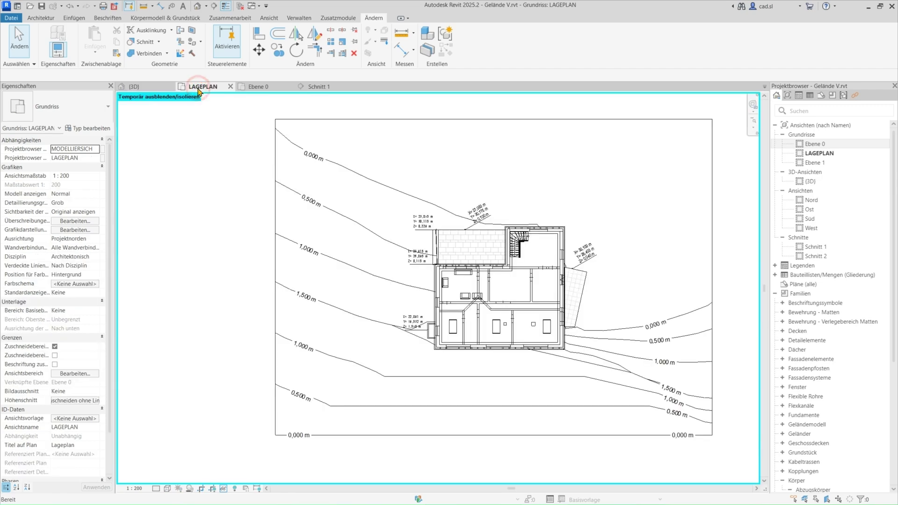
left_click(284, 235)
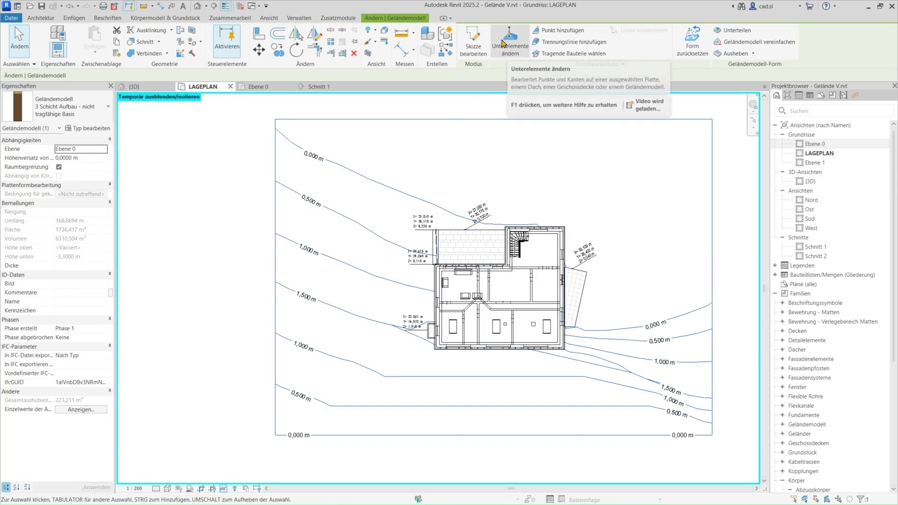
left_click(505, 54)
scroll(571, 294, "up", 5)
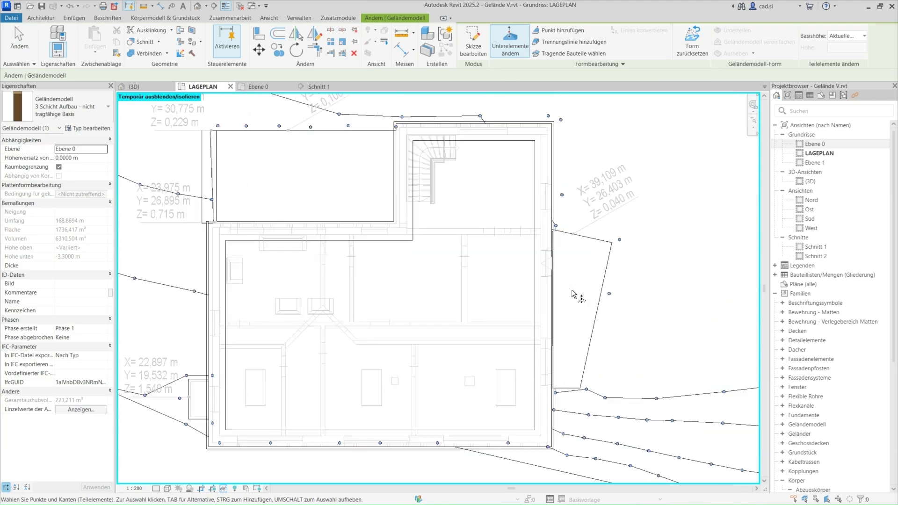
scroll(571, 291, "up", 2)
left_click(550, 205)
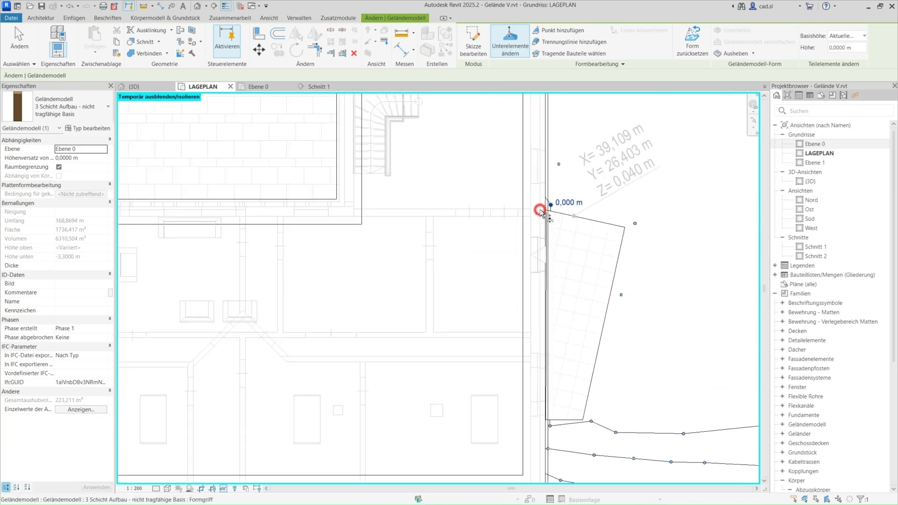
left_click_drag(537, 212, 538, 211)
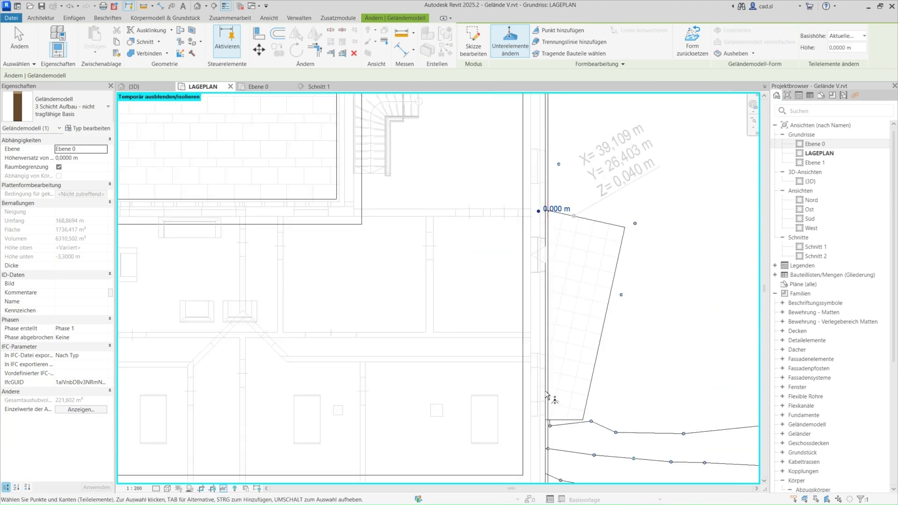
left_click(549, 426)
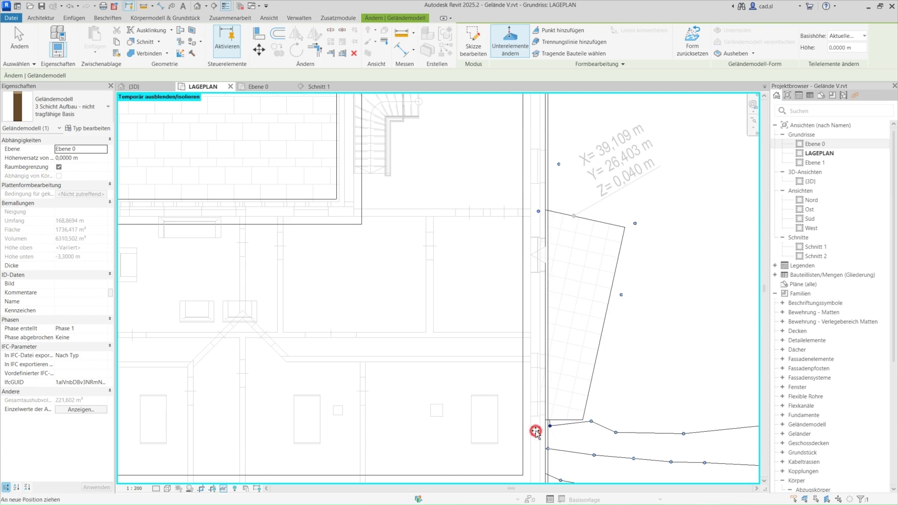
left_click_drag(539, 427, 541, 426)
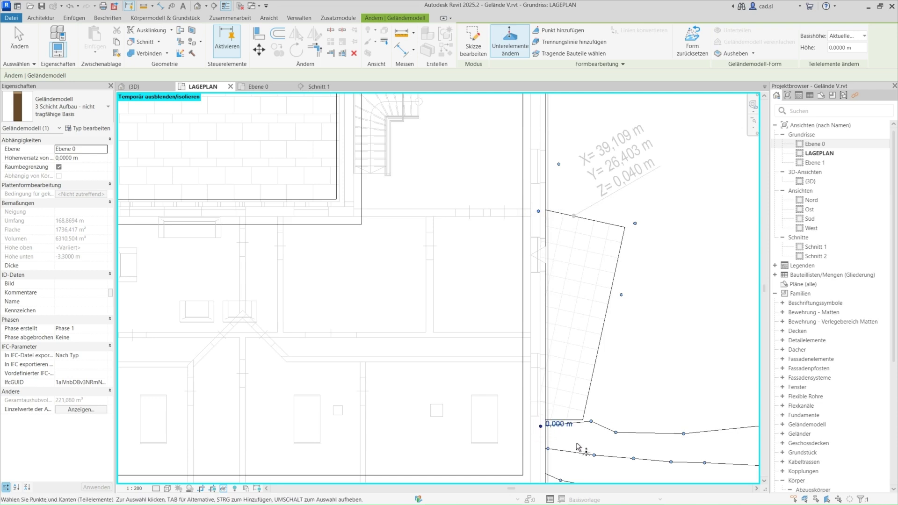
key("Escape")
key("Escape")
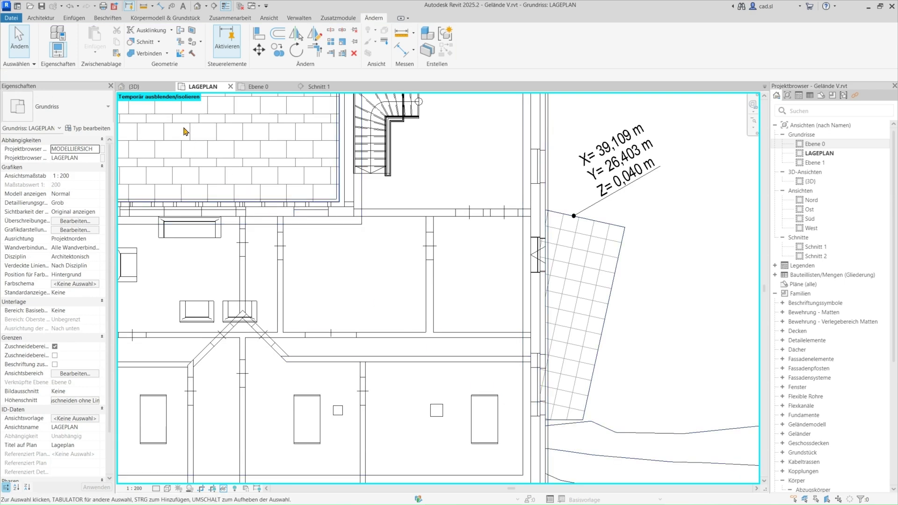
Show the {3D} view alongside the LAGEPLAN site plan.
left_click(160, 87)
scroll(583, 356, "up", 3)
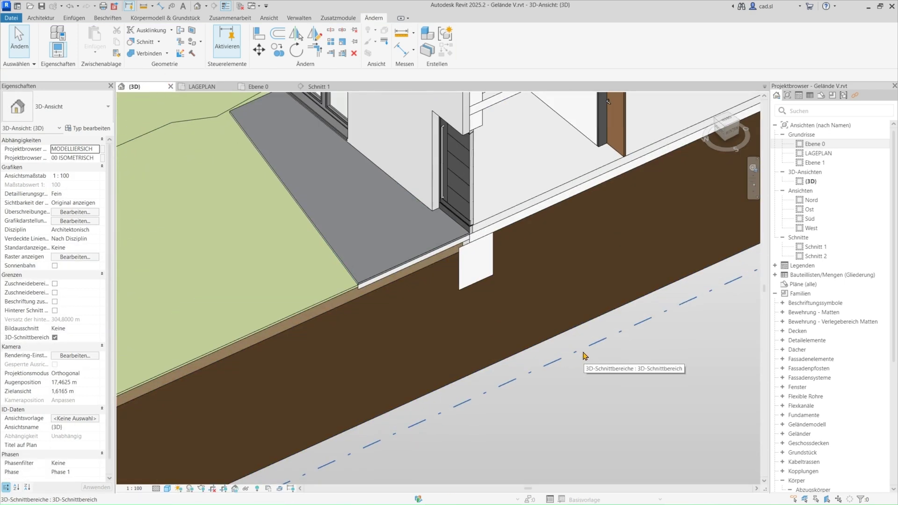
scroll(654, 480, "up", 2)
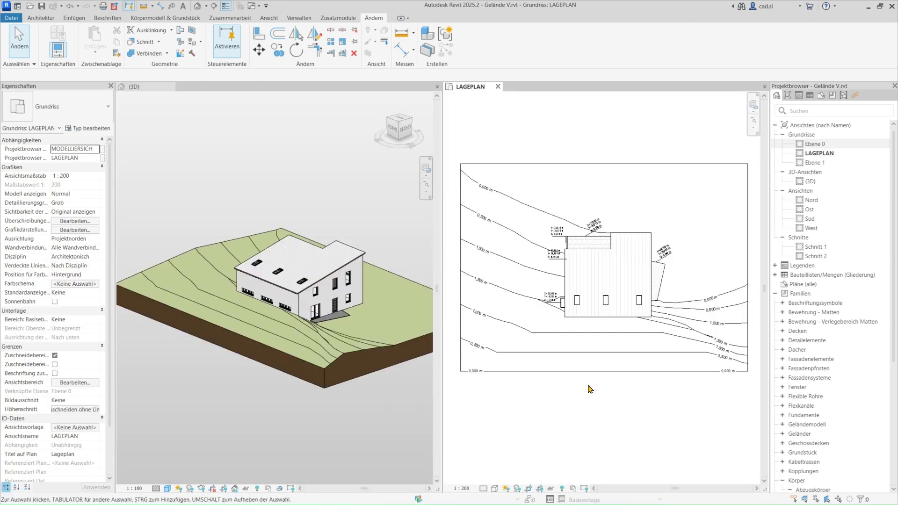
Set the terrain's bottom boundary edge height to 3 m, after first trying 5 m.
left_click(589, 376)
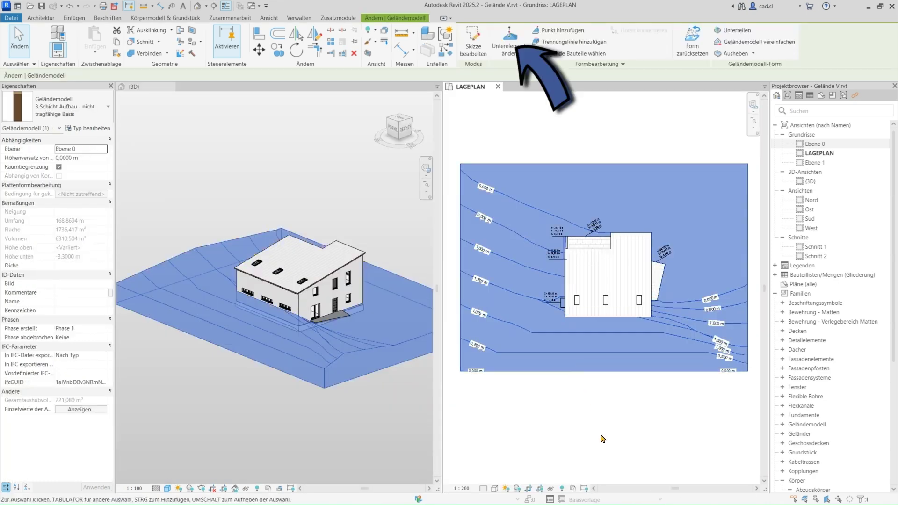
left_click(510, 41)
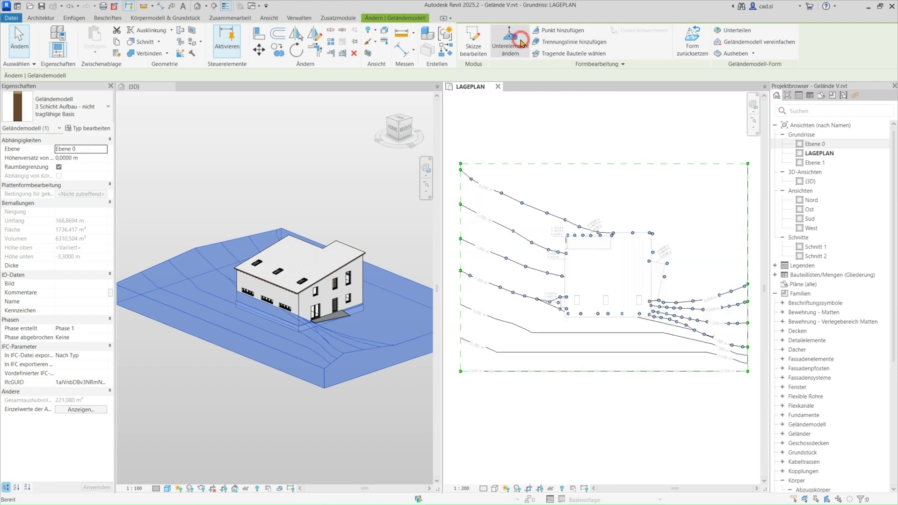
left_click(595, 374)
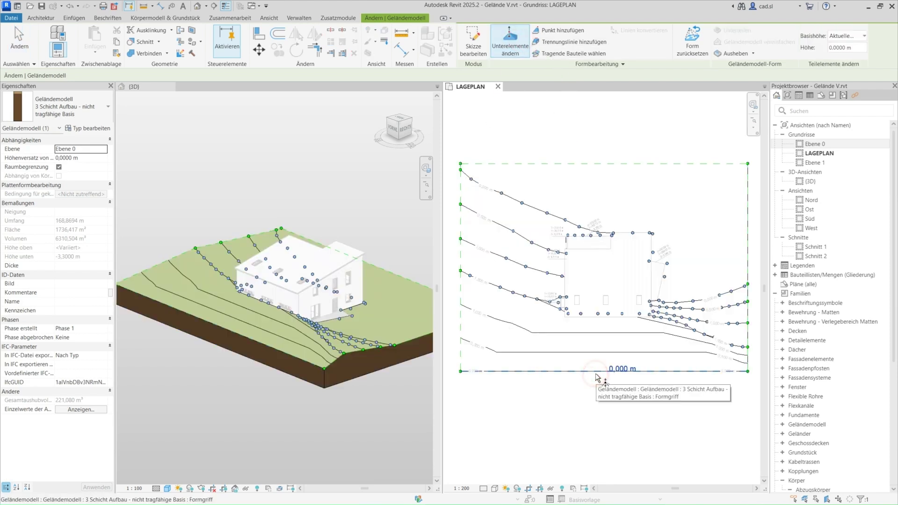
left_click(620, 369)
type("5")
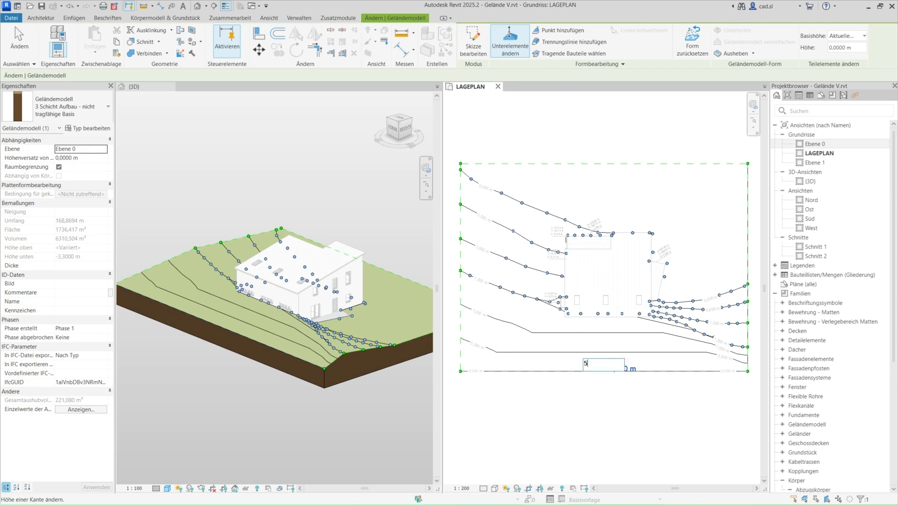
key("Return")
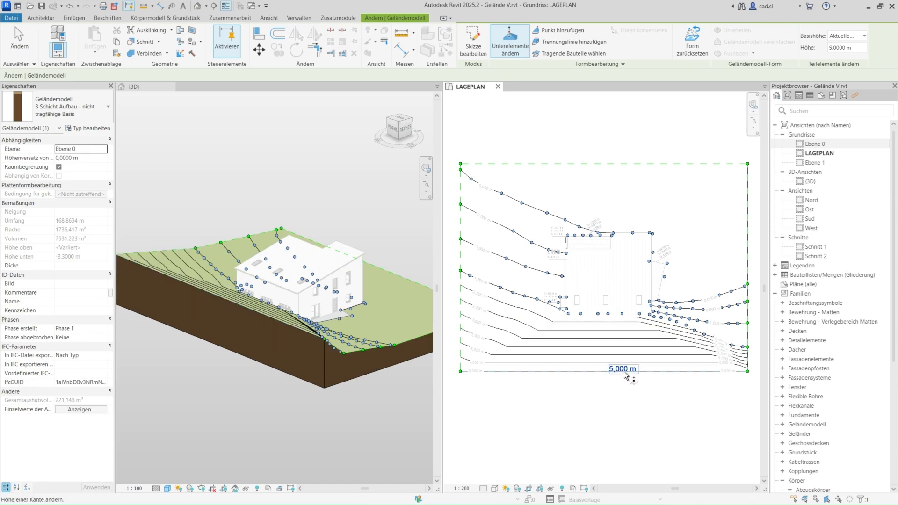
left_click(624, 369)
type("3")
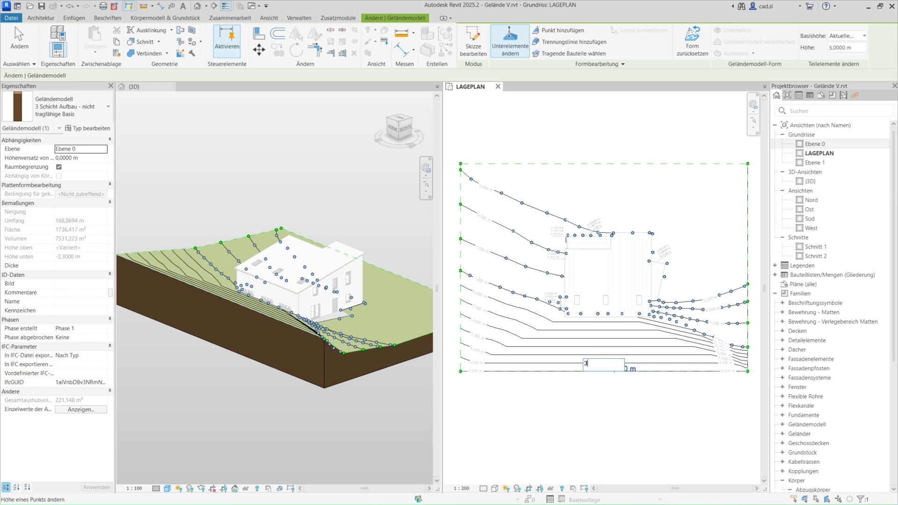
key("Return")
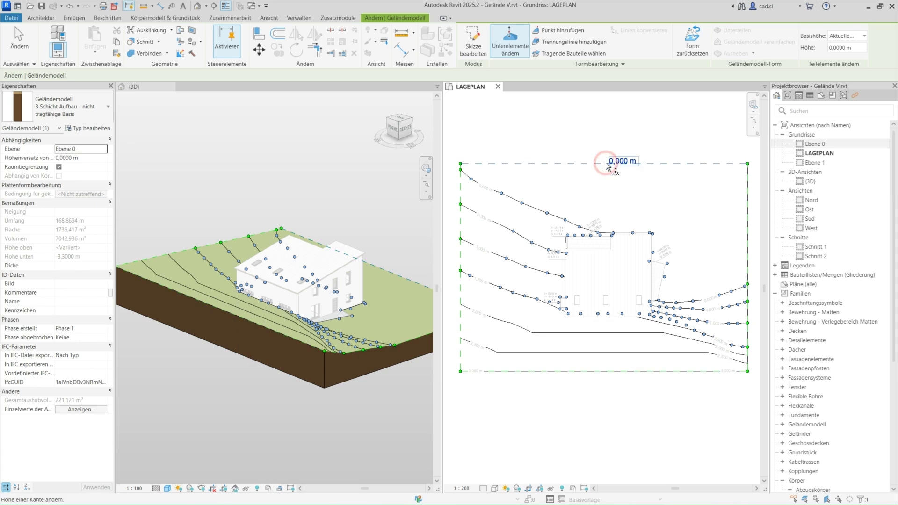
Set the terrain's top boundary edge height to -1 m.
left_click(623, 159)
type("-1")
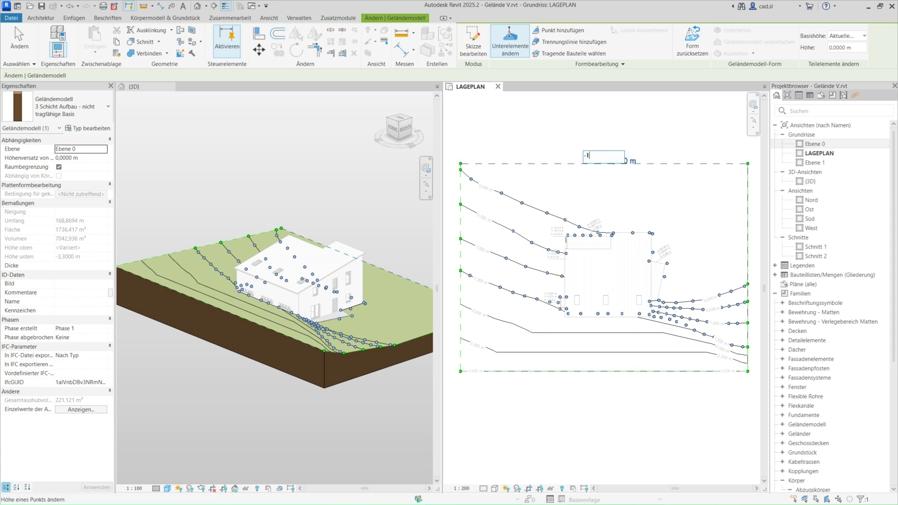
key("Return")
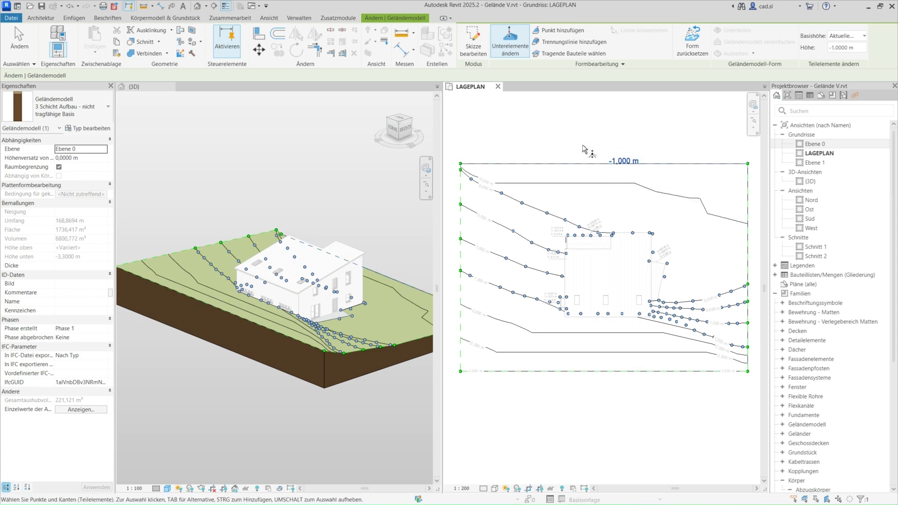
middle_click_drag(287, 176, 223, 413, "shift")
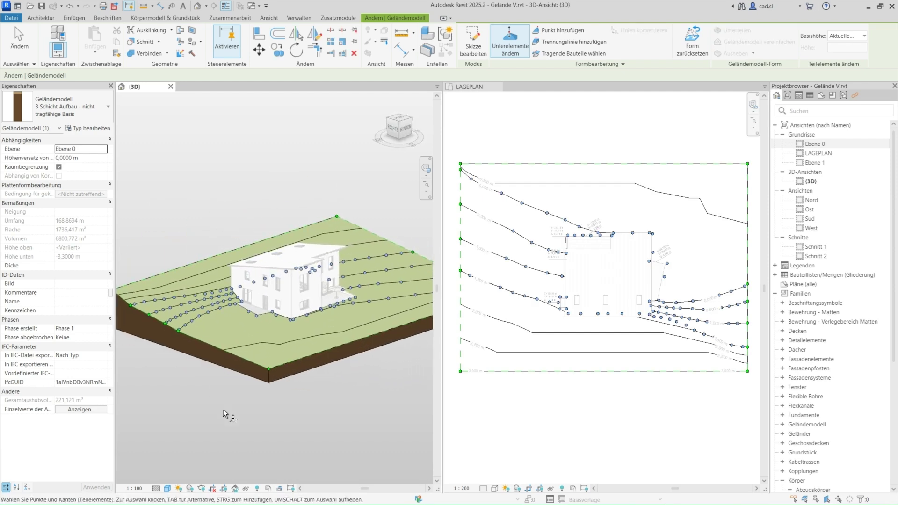
Raise the front terrain edge to 0,9 m in the 3D view.
scroll(337, 369, "up", 3)
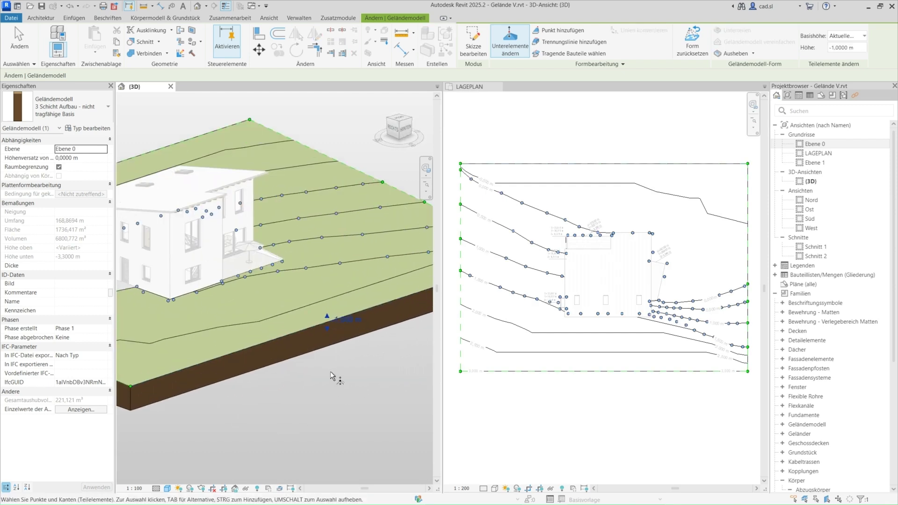
left_click(327, 316)
left_click_drag(327, 317, 326, 306)
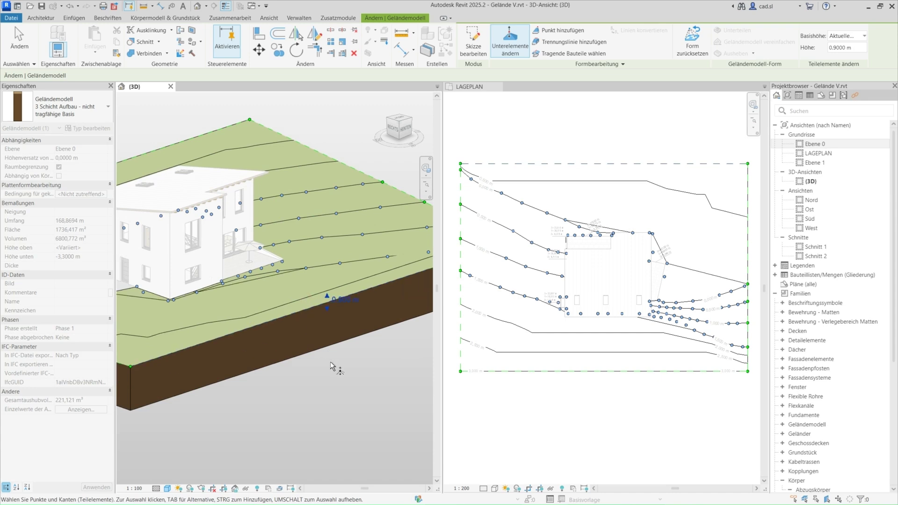
Lower the front terrain corner to -2,35 m and adjust the far corner height.
left_click(325, 322)
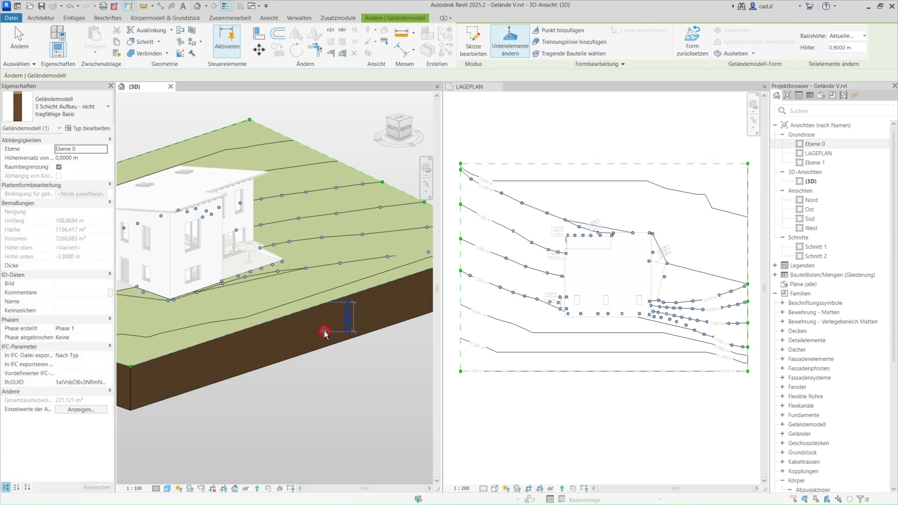
middle_click_drag(329, 379, 311, 397, "shift")
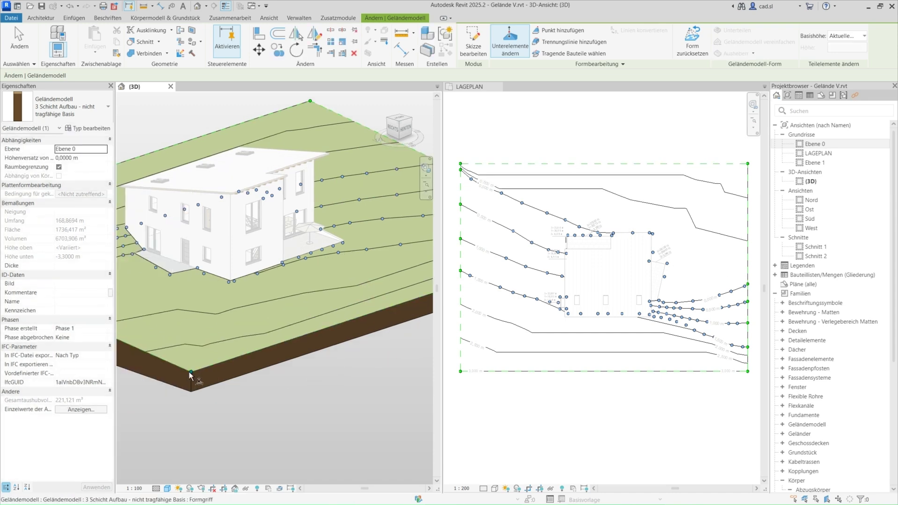
left_click_drag(190, 374, 237, 425)
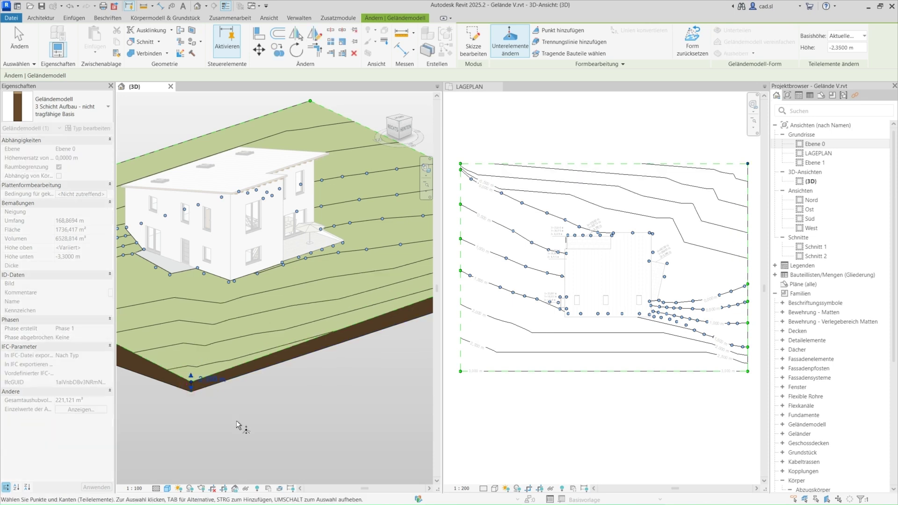
left_click(310, 101)
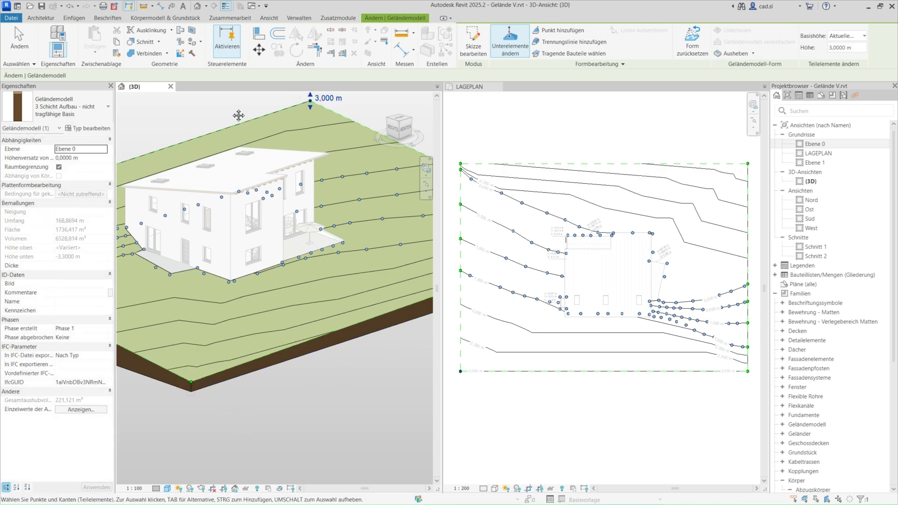
middle_click_drag(238, 116, 229, 237)
left_click_drag(300, 217, 351, 204)
key("Escape")
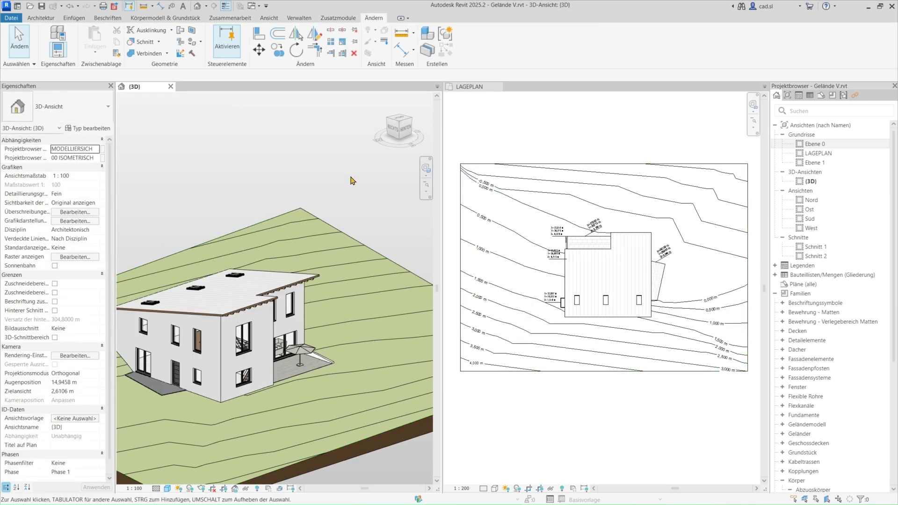
Orbit the perspective view with the SteeringWheel to inspect the cut-away rear terrace.
scroll(355, 178, "down", 3)
scroll(331, 393, "down", 2)
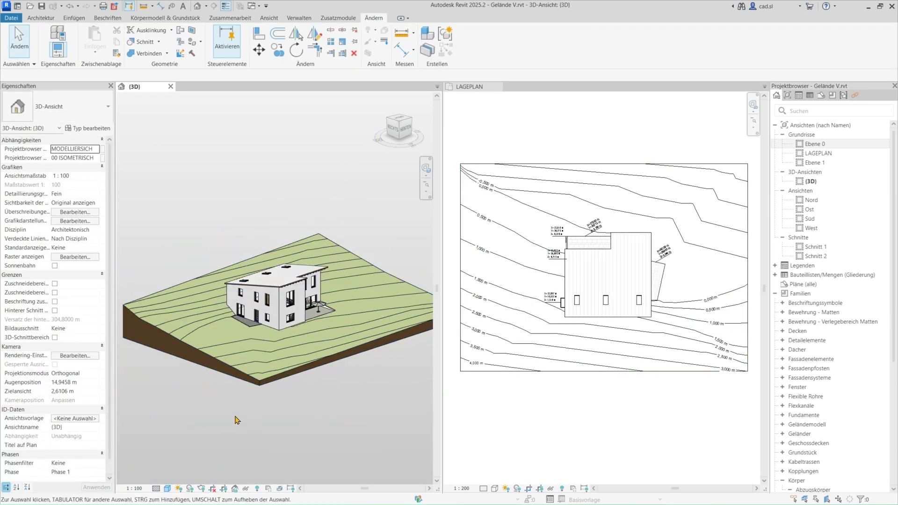
mouse_move(236, 419)
middle_mouse_down("shift")
mouse_move(191, 394)
mouse_move(271, 387)
mouse_move(297, 405)
mouse_move(371, 405)
middle_mouse_up("shift")
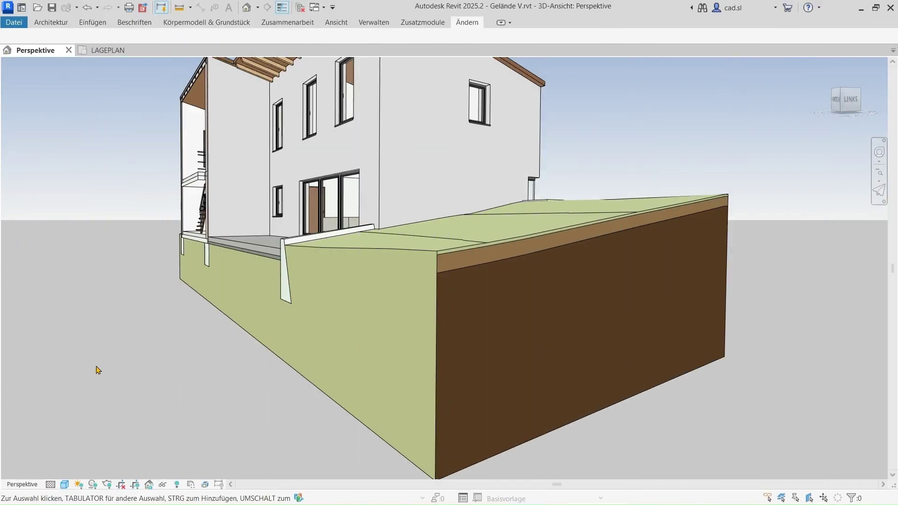
key("F8")
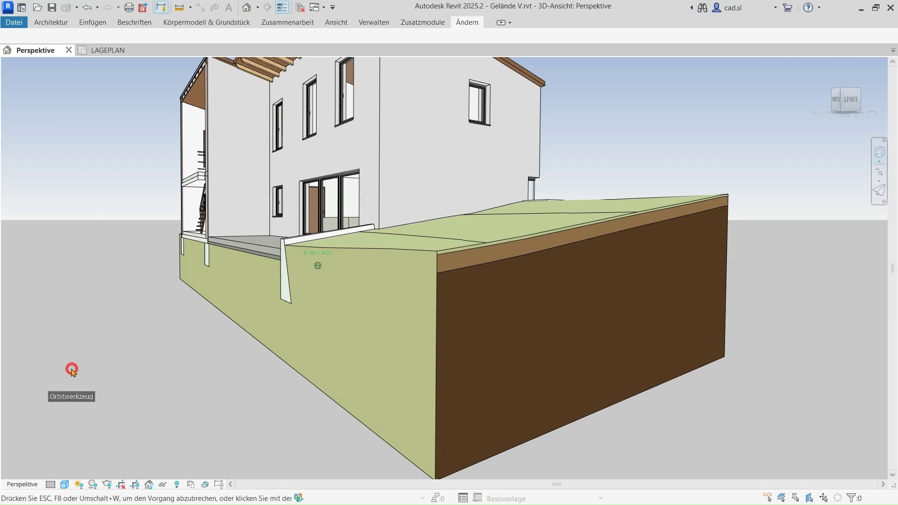
mouse_move(71, 367)
left_mouse_down()
mouse_move(105, 377)
mouse_move(805, 381)
mouse_move(21, 373)
mouse_move(72, 373)
mouse_move(45, 396)
left_mouse_up()
left_click_drag(114, 387, 363, 372)
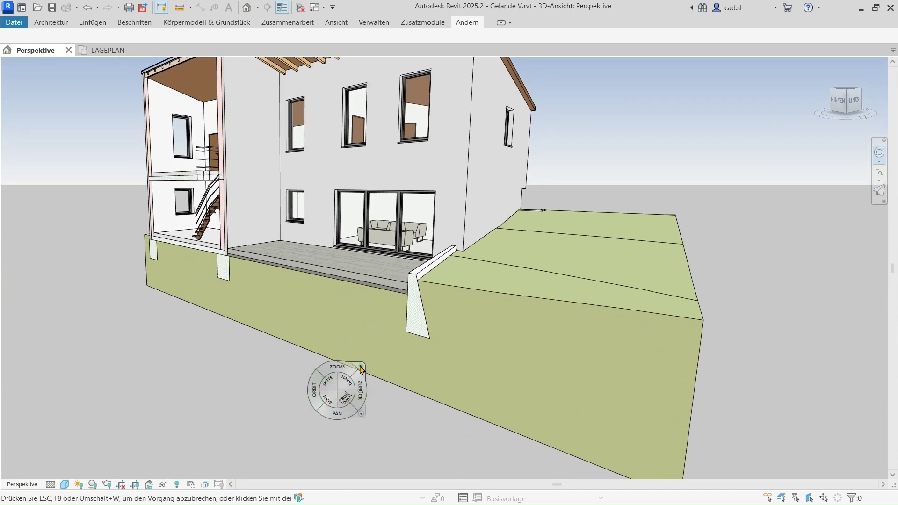
key("Escape")
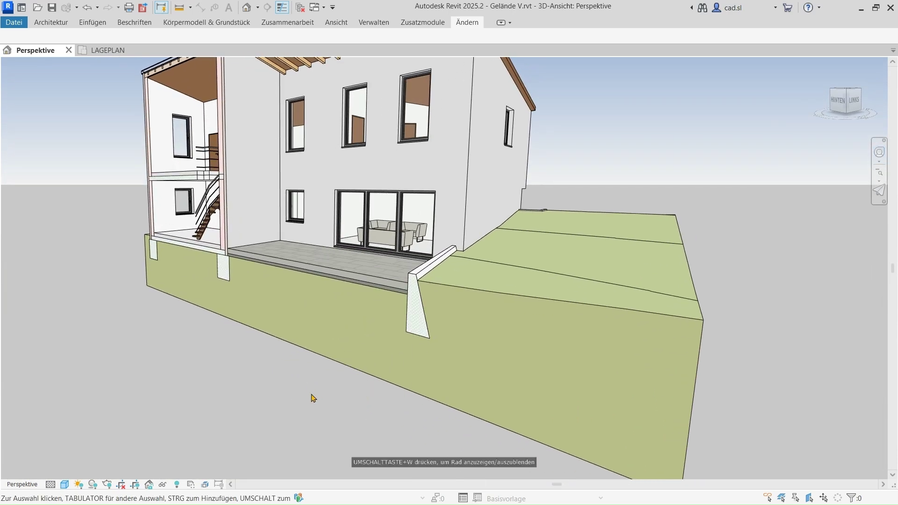